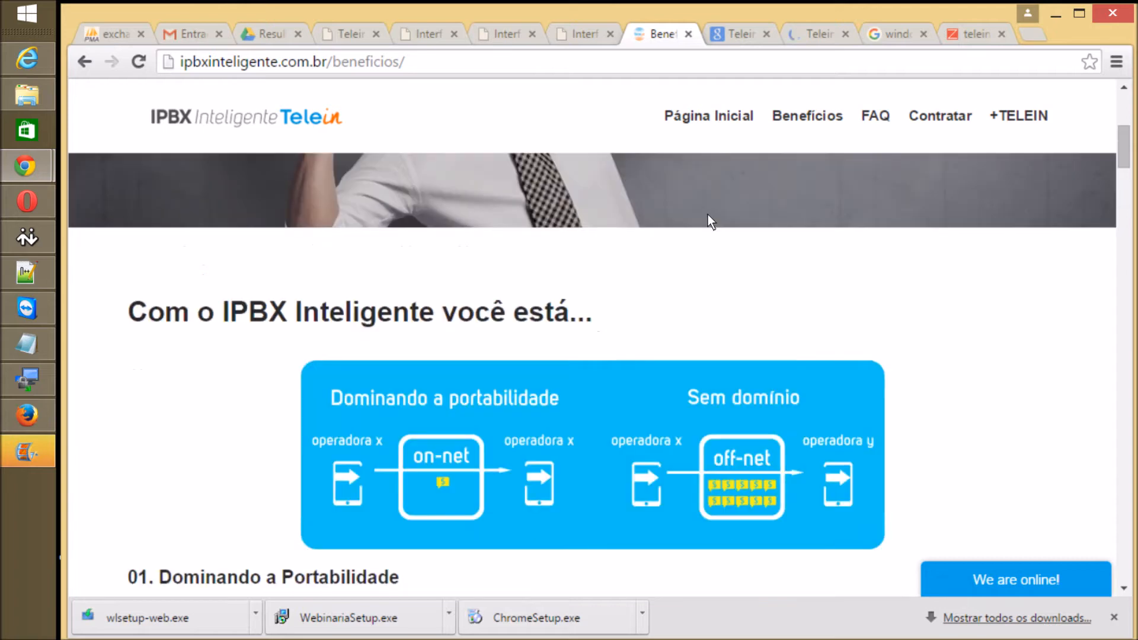
{"action": "scroll", "coordinate": [707, 215], "scroll_direction": "up", "scroll_amount": 5}
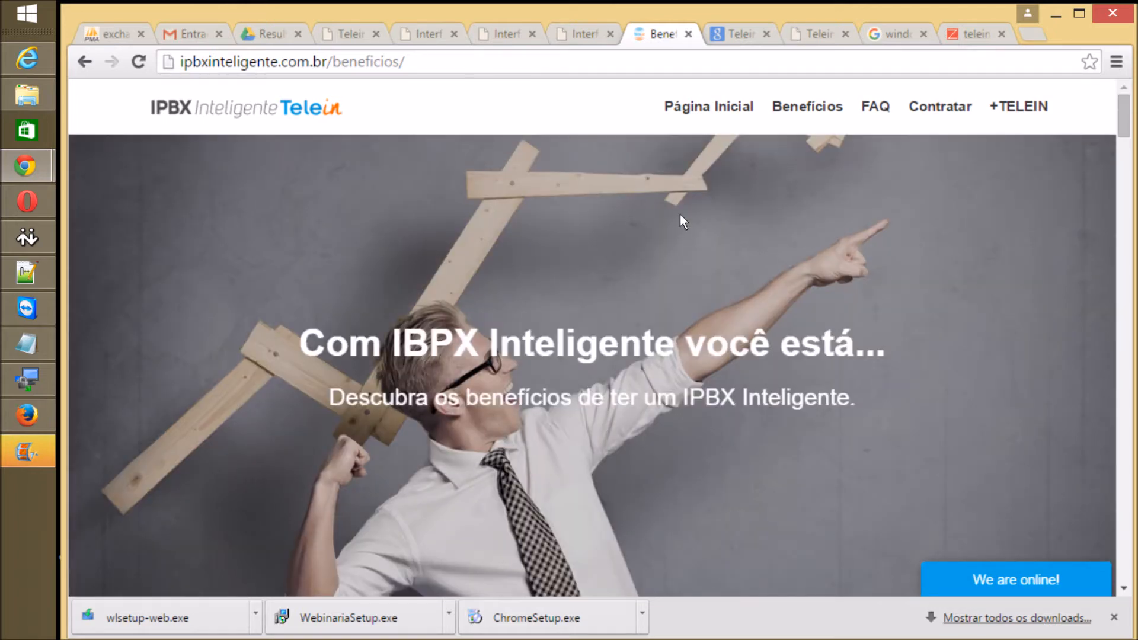
Step: Scroll through the Benefícios page, then switch to the real-time monitoring dashboard tab
{"action": "scroll", "coordinate": [680, 216], "scroll_direction": "down", "scroll_amount": 10}
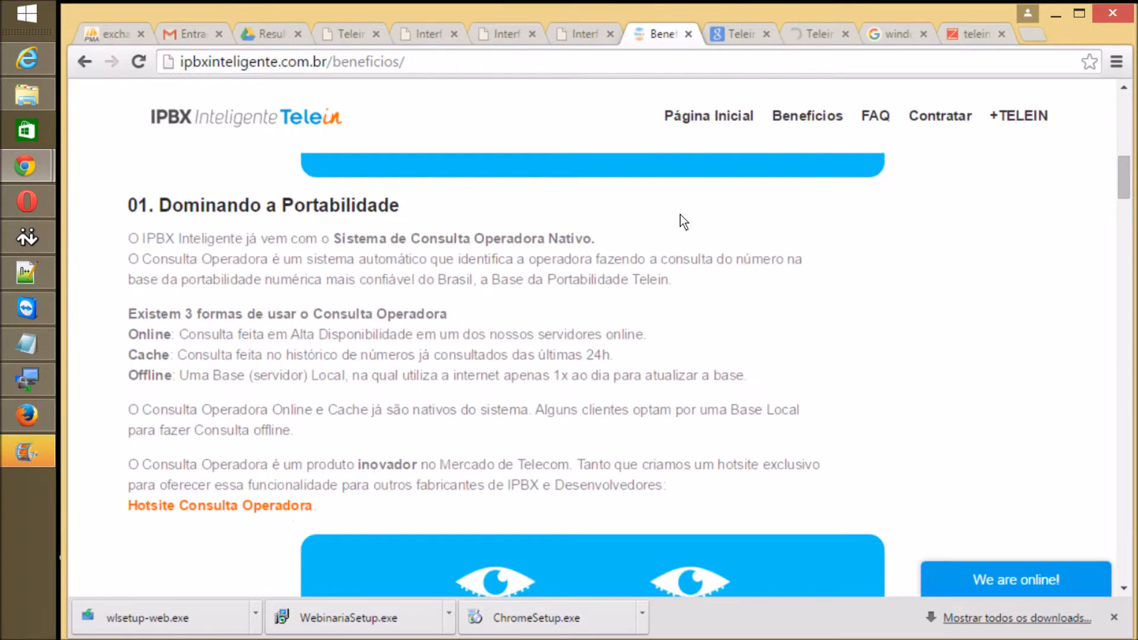
{"action": "scroll", "coordinate": [681, 214], "scroll_direction": "down", "scroll_amount": 8}
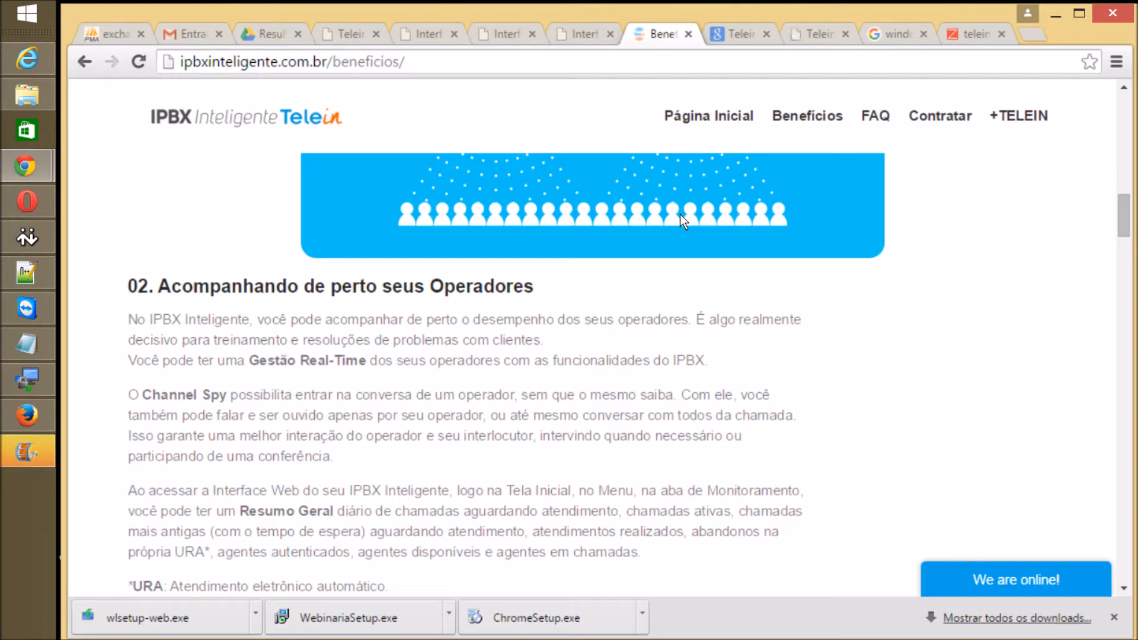
{"action": "left_click", "coordinate": [329, 28]}
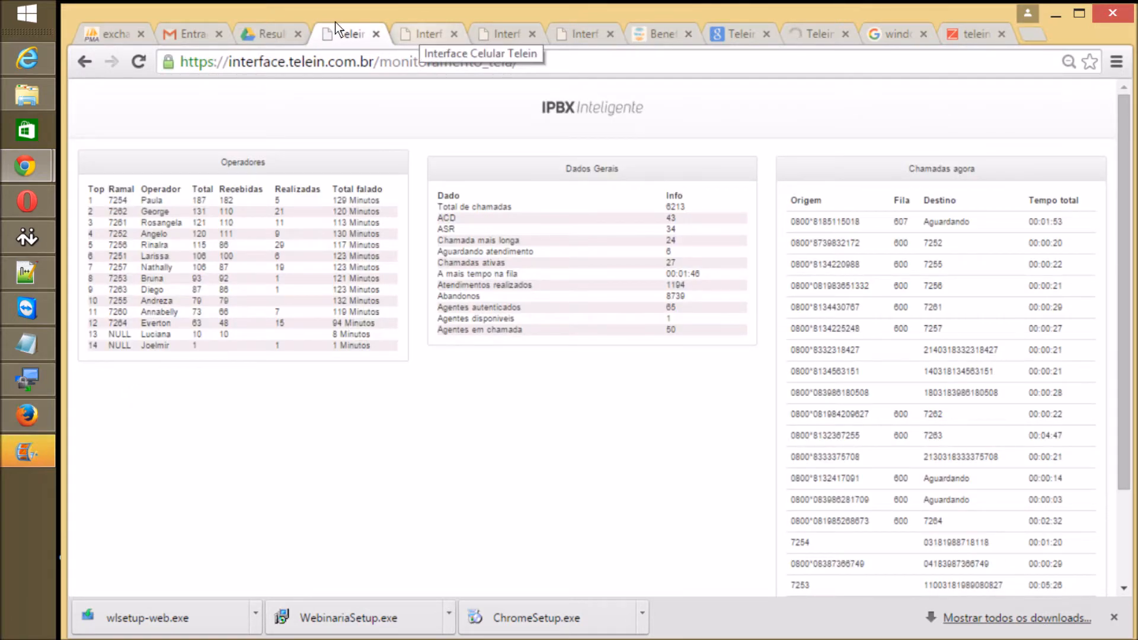
Step: From the Interface tab, open Auto discador (beta) > Upload de mailing
{"action": "left_click", "coordinate": [418, 34]}
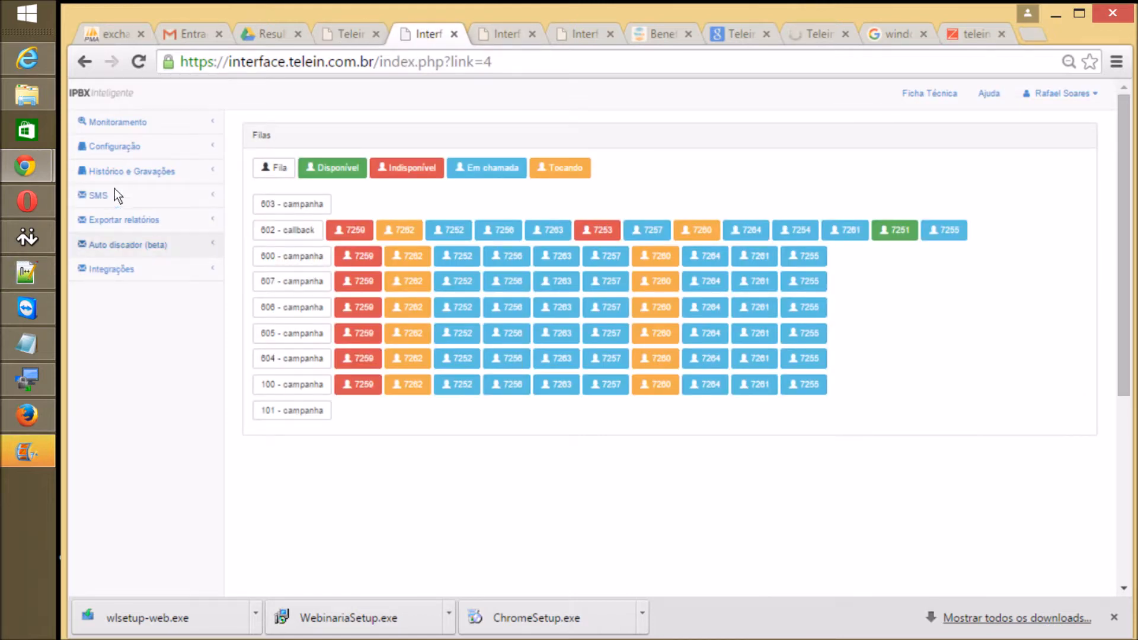
{"action": "left_click", "coordinate": [121, 240]}
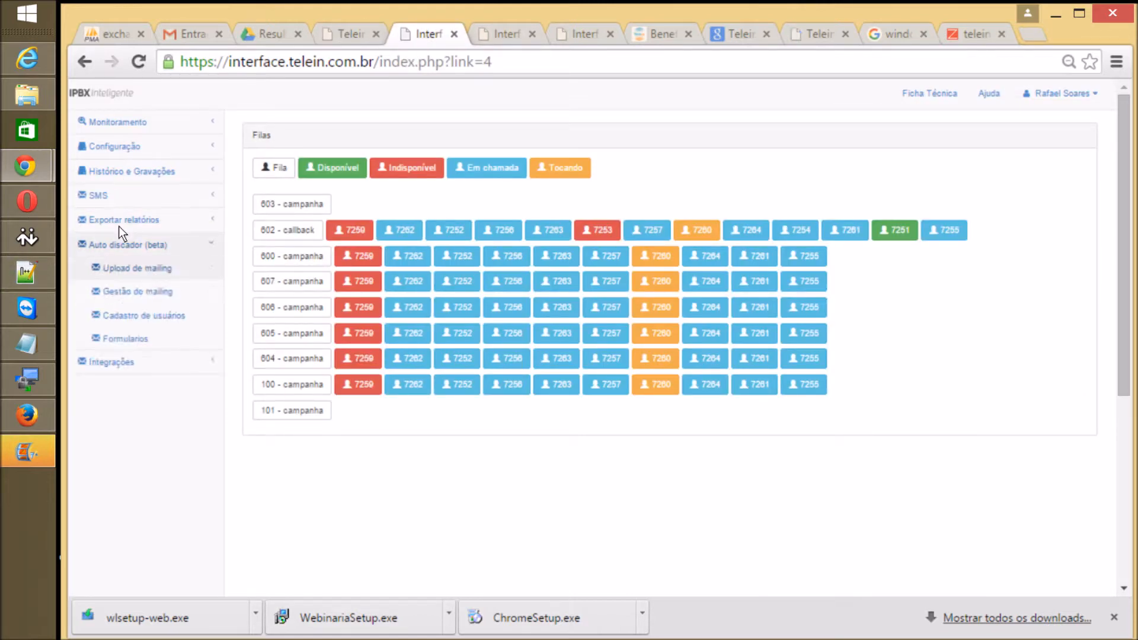
{"action": "left_click", "coordinate": [134, 268]}
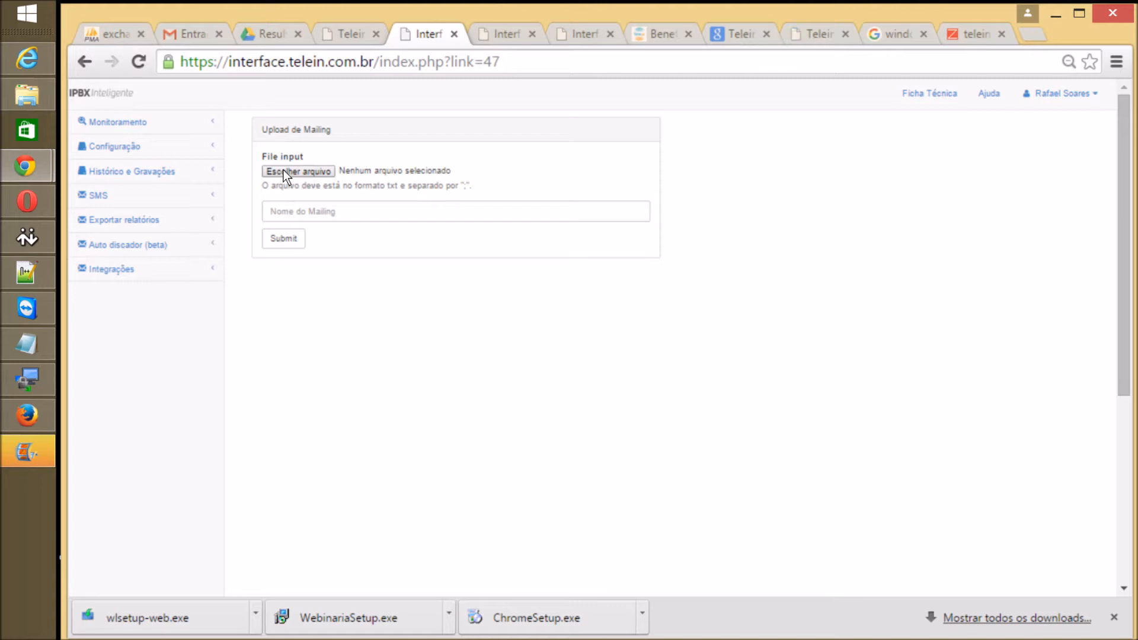
Step: Open Gestão do mailing and browse the Alterar Mailing list, keeping 01092015_v3 selected
{"action": "left_click", "coordinate": [124, 244]}
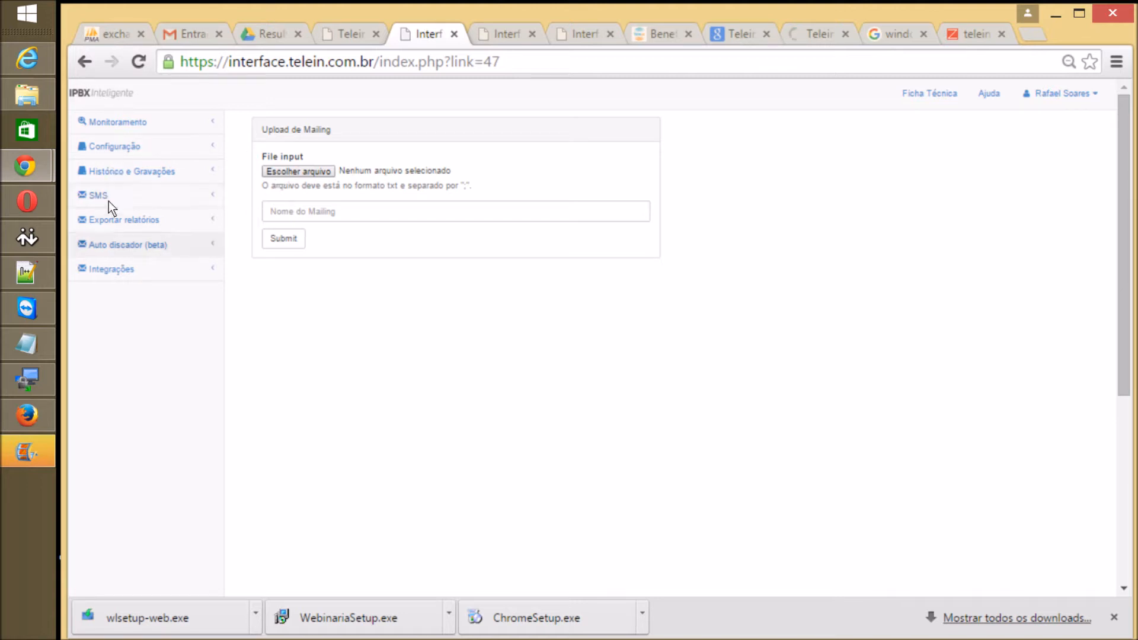
{"action": "left_click", "coordinate": [118, 236]}
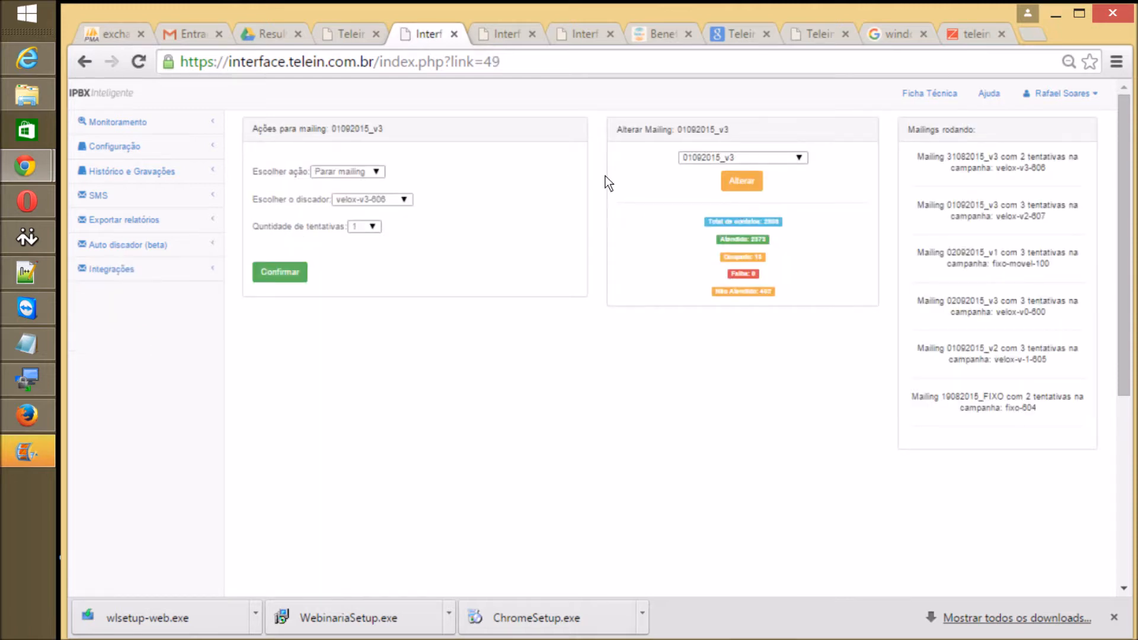
{"action": "key", "text": "Tab"}
{"action": "key", "text": "alt+Down"}
{"action": "key", "text": "Down"}
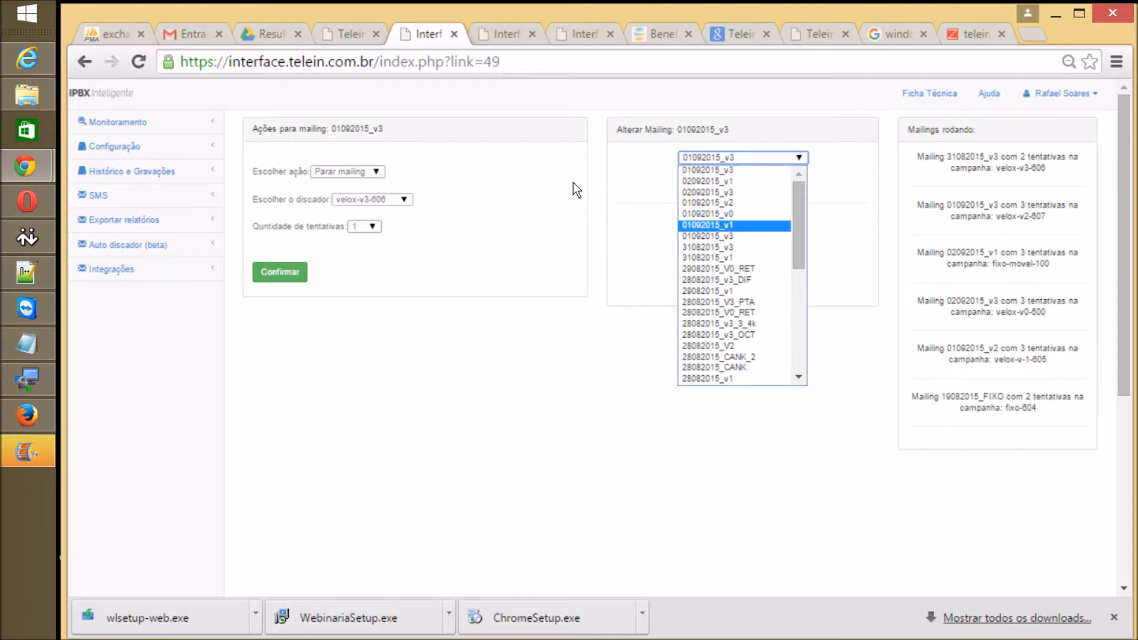
{"action": "key", "text": "Escape"}
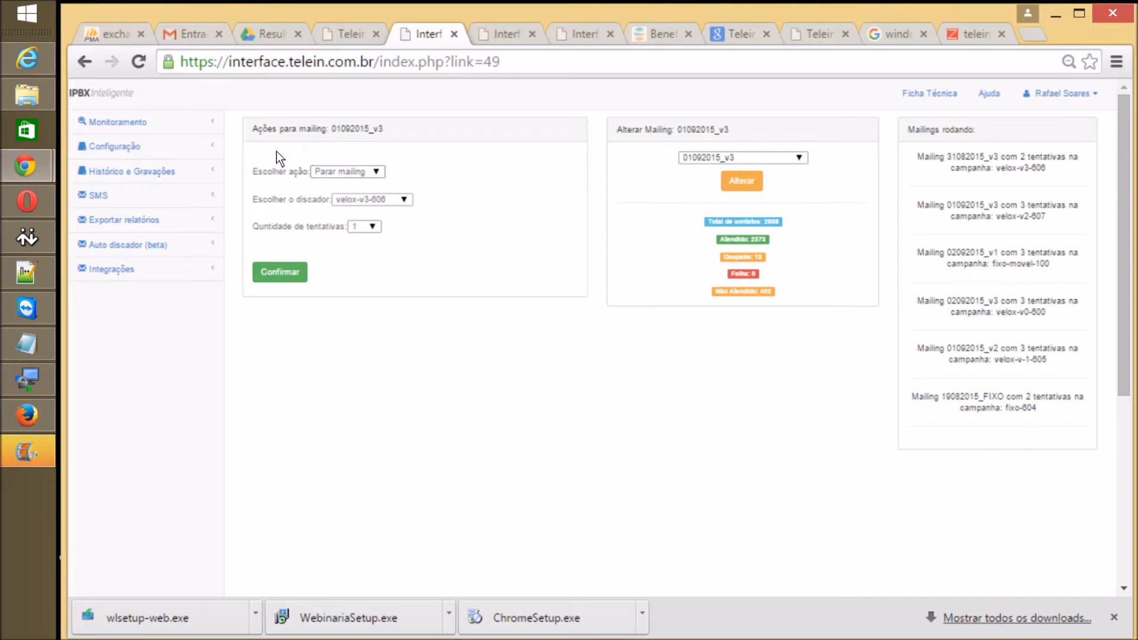
Step: Browse the Escolher o discador options and leave the dialer at velox-v3-606
{"action": "key", "text": "alt+Down"}
{"action": "key", "text": "Down"}
{"action": "key", "text": "Down"}
{"action": "key", "text": "Down"}
{"action": "key", "text": "Down"}
{"action": "key", "text": "Down"}
{"action": "key", "text": "Up"}
{"action": "key", "text": "Down"}
{"action": "key", "text": "Down"}
{"action": "key", "text": "Up"}
{"action": "key", "text": "Up"}
{"action": "key", "text": "Up"}
{"action": "key", "text": "Down"}
{"action": "key", "text": "Down"}
{"action": "key", "text": "Down"}
{"action": "key", "text": "Up"}
{"action": "key", "text": "Up"}
{"action": "key", "text": "Up"}
{"action": "key", "text": "Up"}
{"action": "key", "text": "Down"}
{"action": "key", "text": "Down"}
{"action": "key", "text": "Up"}
{"action": "key", "text": "Up"}
{"action": "key", "text": "Up"}
{"action": "key", "text": "Down"}
{"action": "key", "text": "Down"}
{"action": "key", "text": "Down"}
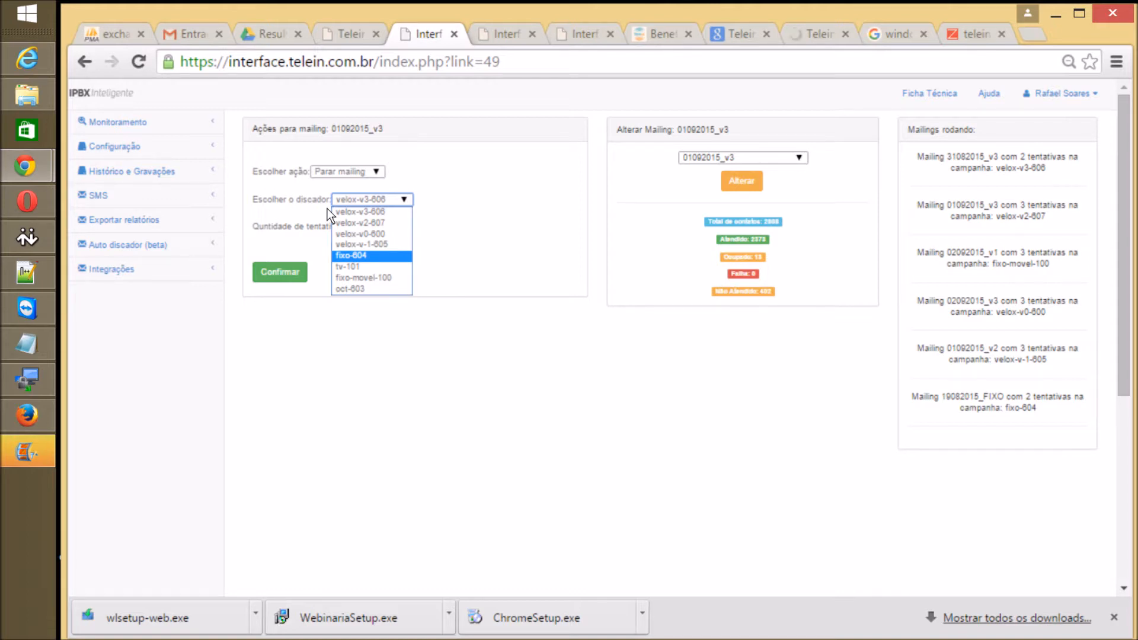
{"action": "key", "text": "Up"}
{"action": "key", "text": "Down"}
{"action": "key", "text": "Down"}
{"action": "key", "text": "Down"}
{"action": "key", "text": "Down"}
{"action": "key", "text": "Up"}
{"action": "key", "text": "Up"}
{"action": "key", "text": "Up"}
{"action": "key", "text": "Up"}
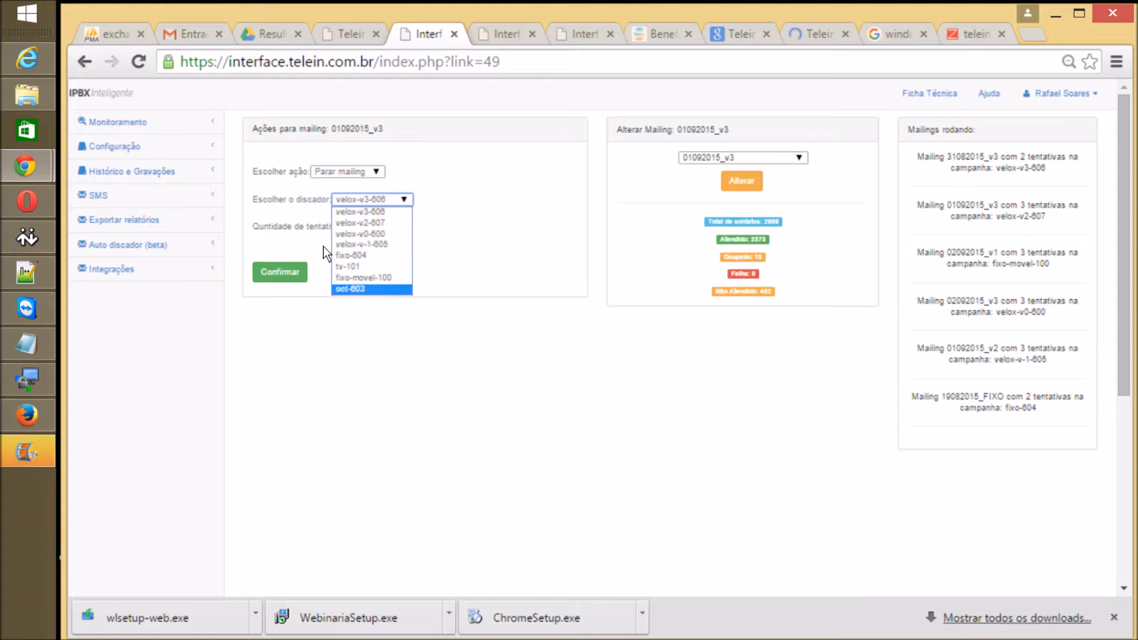
{"action": "left_click", "coordinate": [339, 333]}
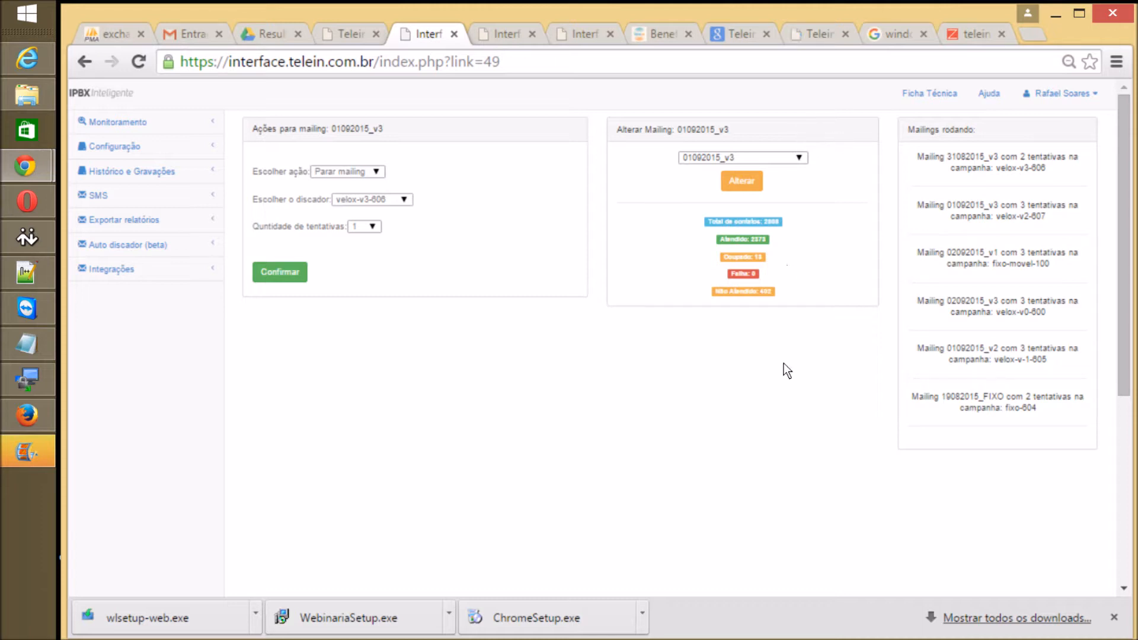
Step: Reopen the dialer list, then expand Configuração in the sidebar
{"action": "key", "text": "Tab"}
{"action": "key", "text": "alt+Down"}
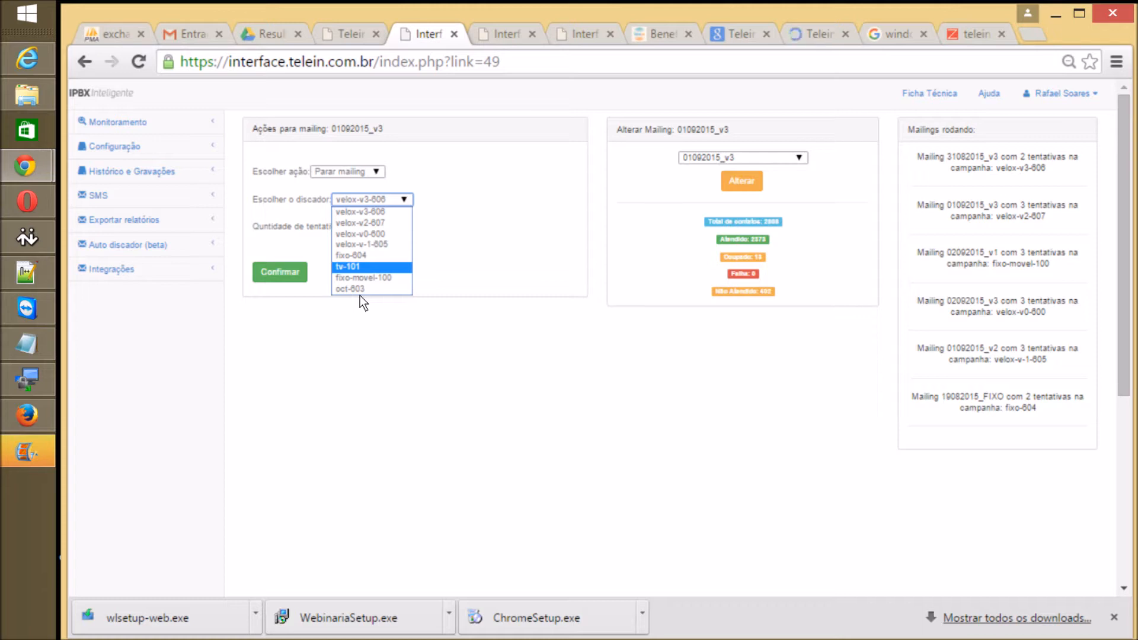
{"action": "left_click", "coordinate": [172, 144]}
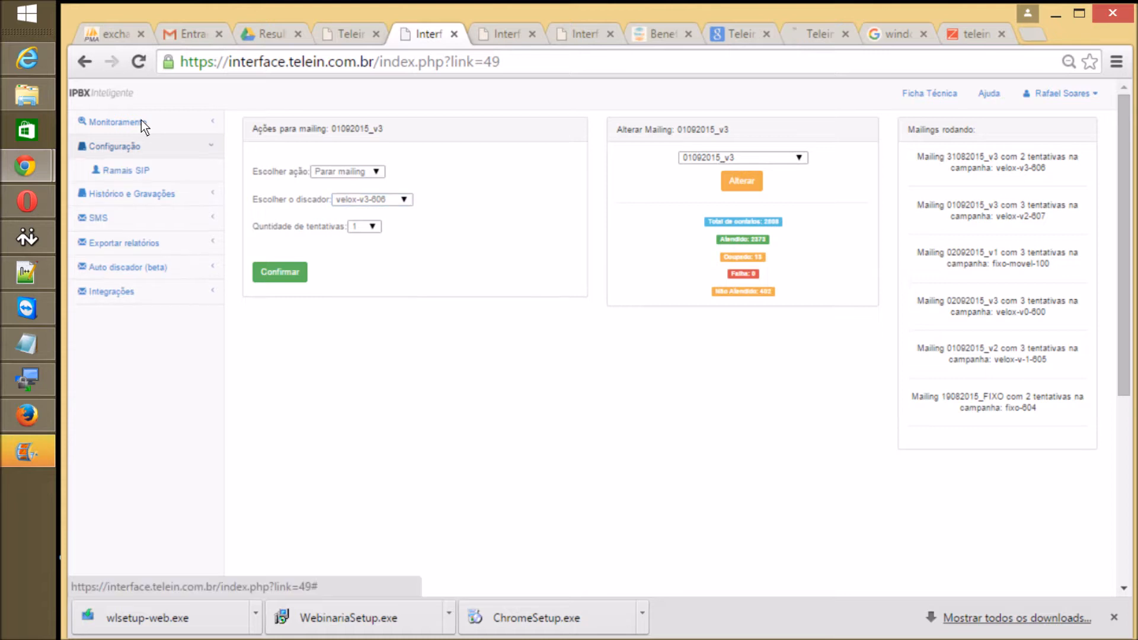
Step: Open Rotas e Troncos and scroll through its levels, from ura and atender to 100
{"action": "left_click", "coordinate": [118, 194]}
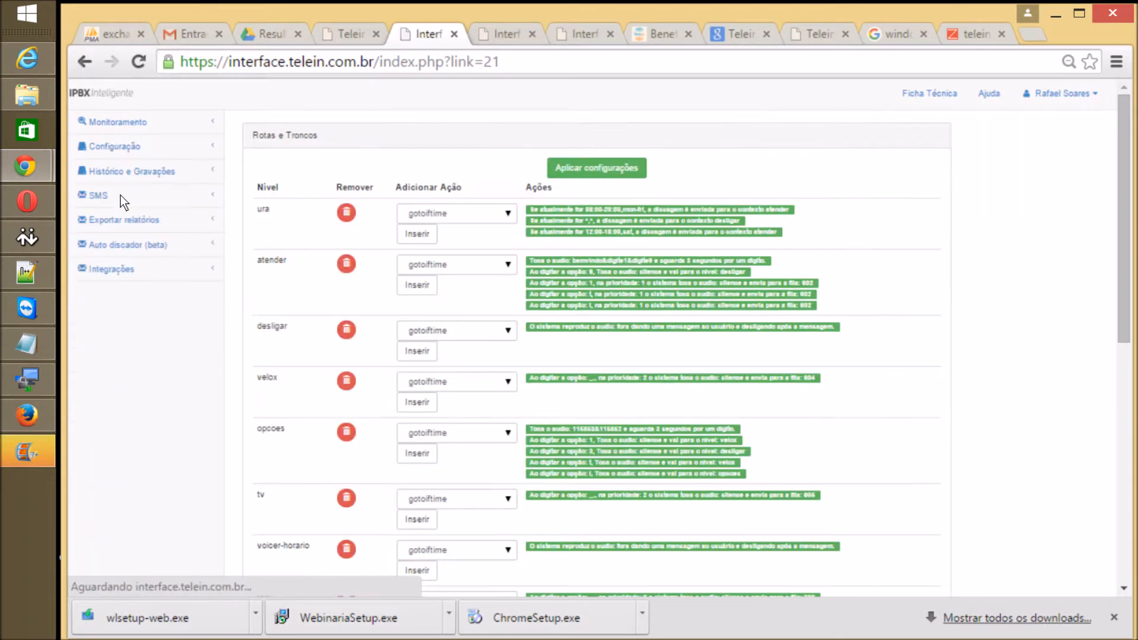
{"action": "scroll", "coordinate": [290, 205], "scroll_direction": "down", "scroll_amount": 8}
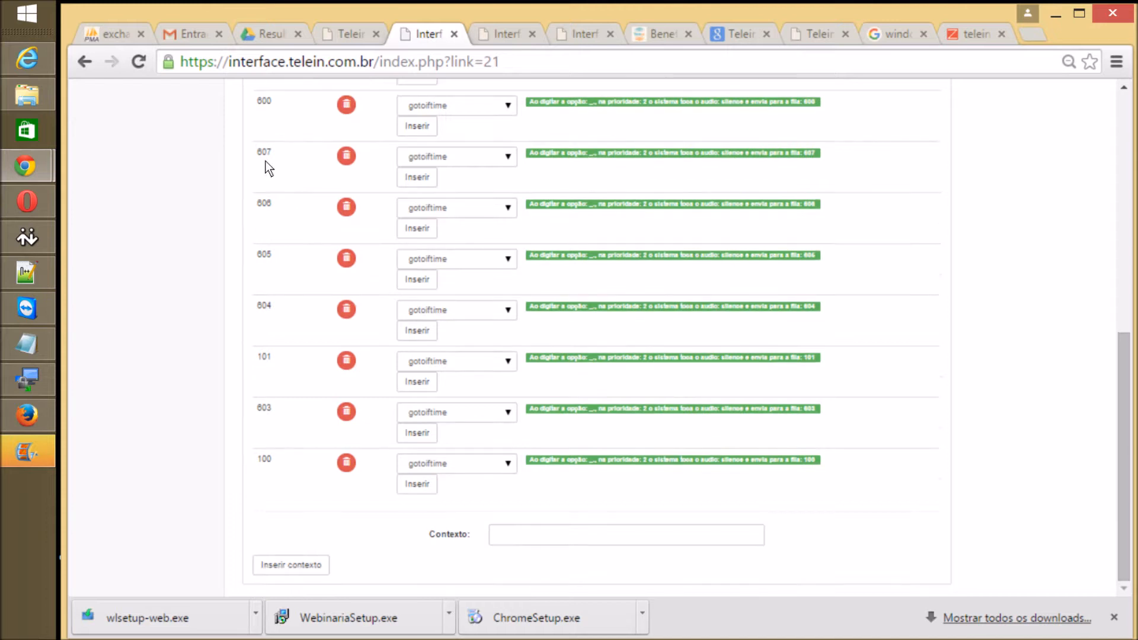
{"action": "scroll", "coordinate": [497, 175], "scroll_direction": "up", "scroll_amount": 6}
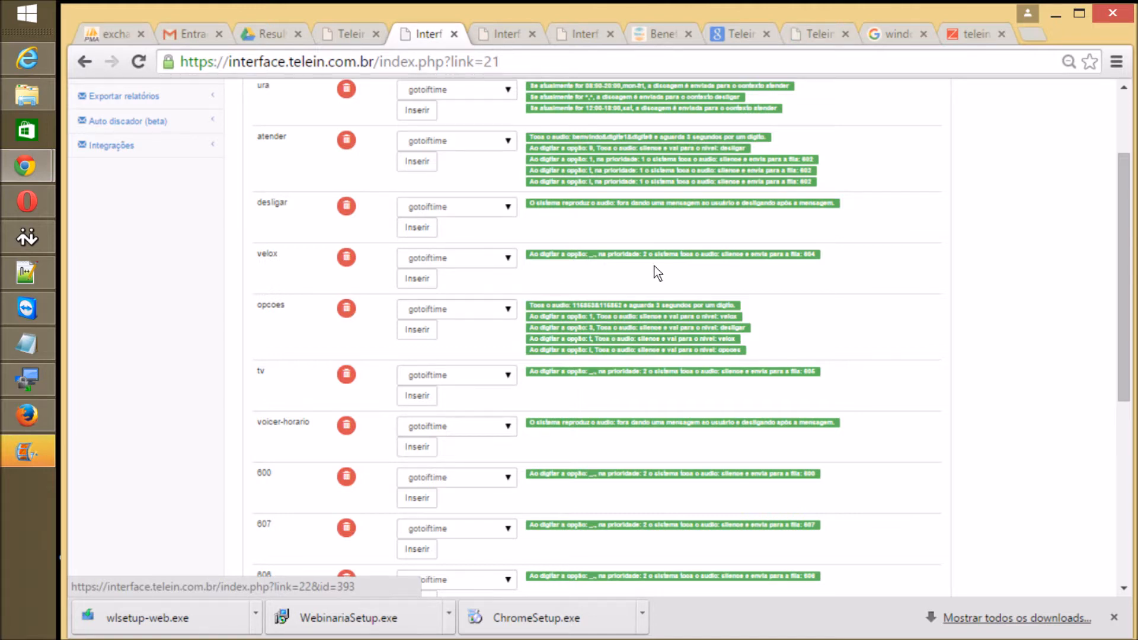
{"action": "scroll", "coordinate": [664, 218], "scroll_direction": "down", "scroll_amount": 3}
{"action": "scroll", "coordinate": [183, 287], "scroll_direction": "down", "scroll_amount": 3}
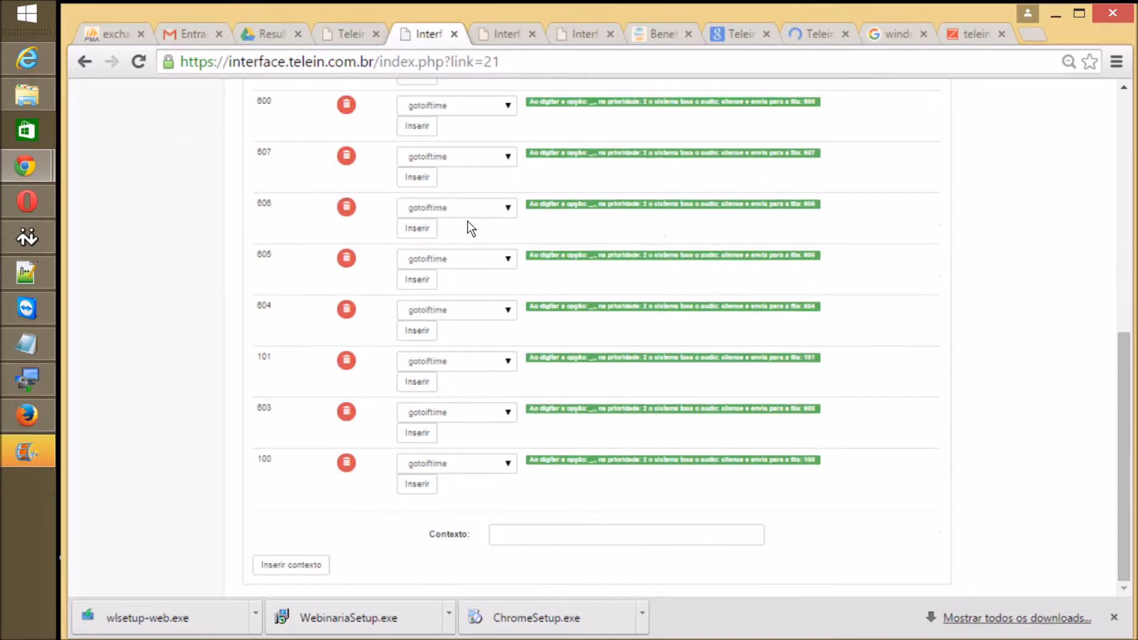
{"action": "scroll", "coordinate": [424, 268], "scroll_direction": "up", "scroll_amount": 6}
{"action": "scroll", "coordinate": [283, 177], "scroll_direction": "up", "scroll_amount": 2}
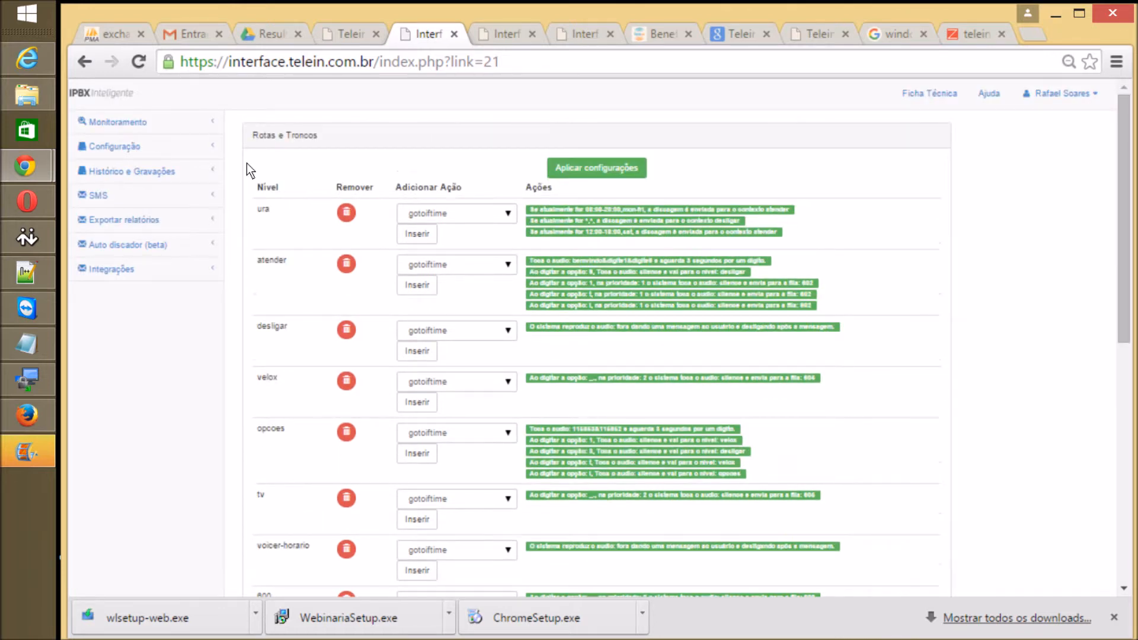
{"action": "scroll", "coordinate": [334, 255], "scroll_direction": "down", "scroll_amount": 8}
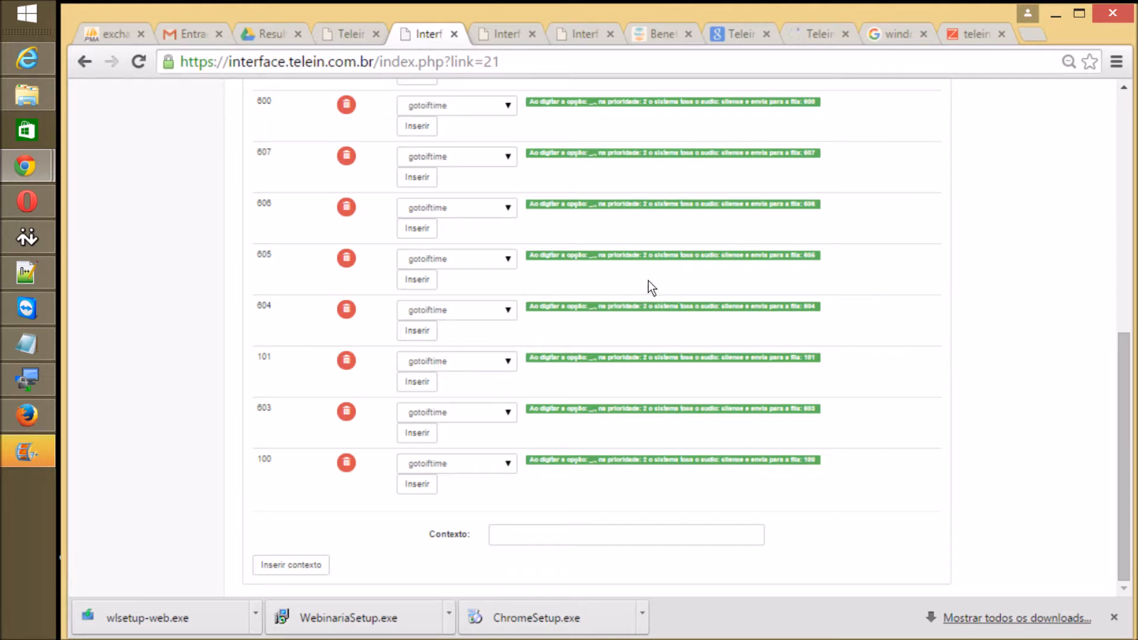
{"action": "scroll", "coordinate": [635, 290], "scroll_direction": "up", "scroll_amount": 8}
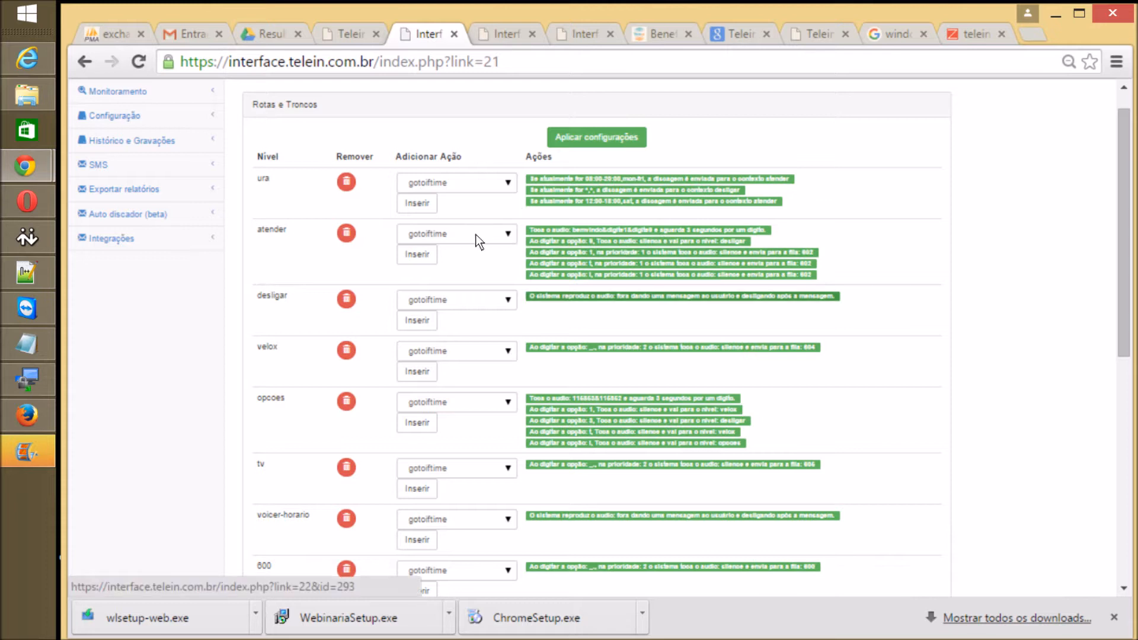
{"action": "scroll", "coordinate": [517, 282], "scroll_direction": "down", "scroll_amount": 5}
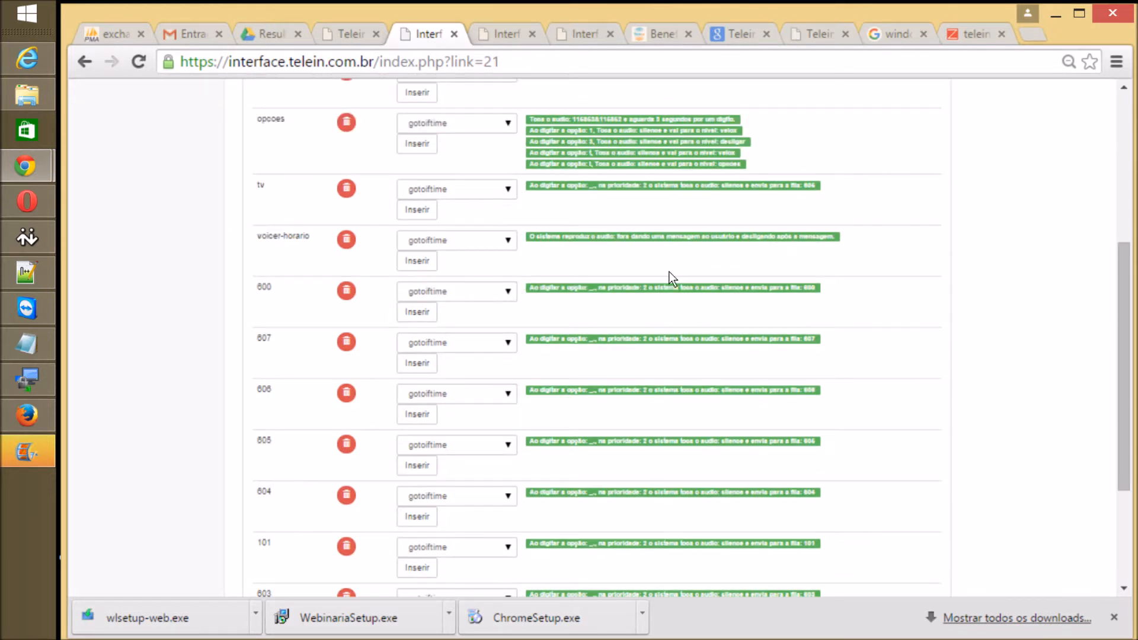
{"action": "scroll", "coordinate": [548, 250], "scroll_direction": "up", "scroll_amount": 5}
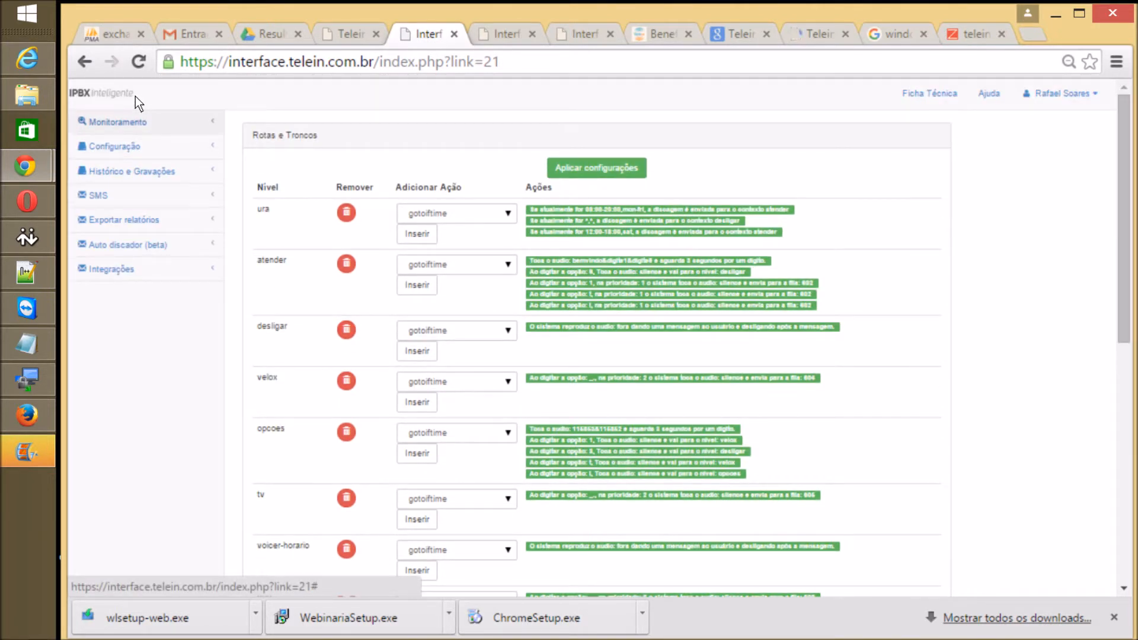
Step: Open Monitoramento > Filas to show queues 603 through 101 by extension status
{"action": "left_click", "coordinate": [115, 100]}
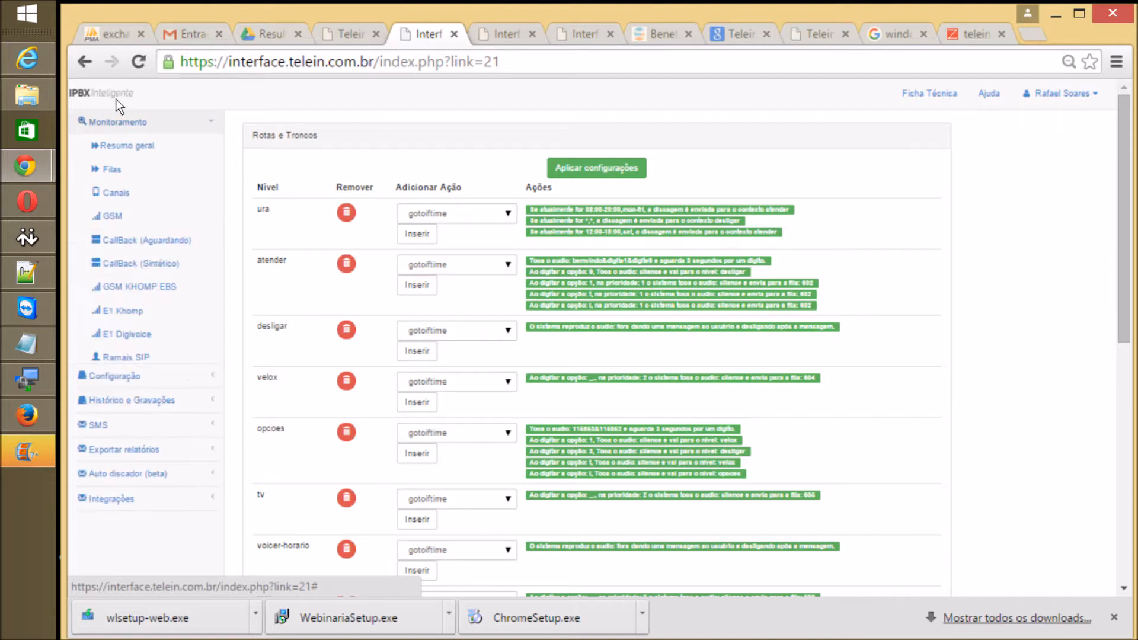
{"action": "left_click", "coordinate": [109, 142]}
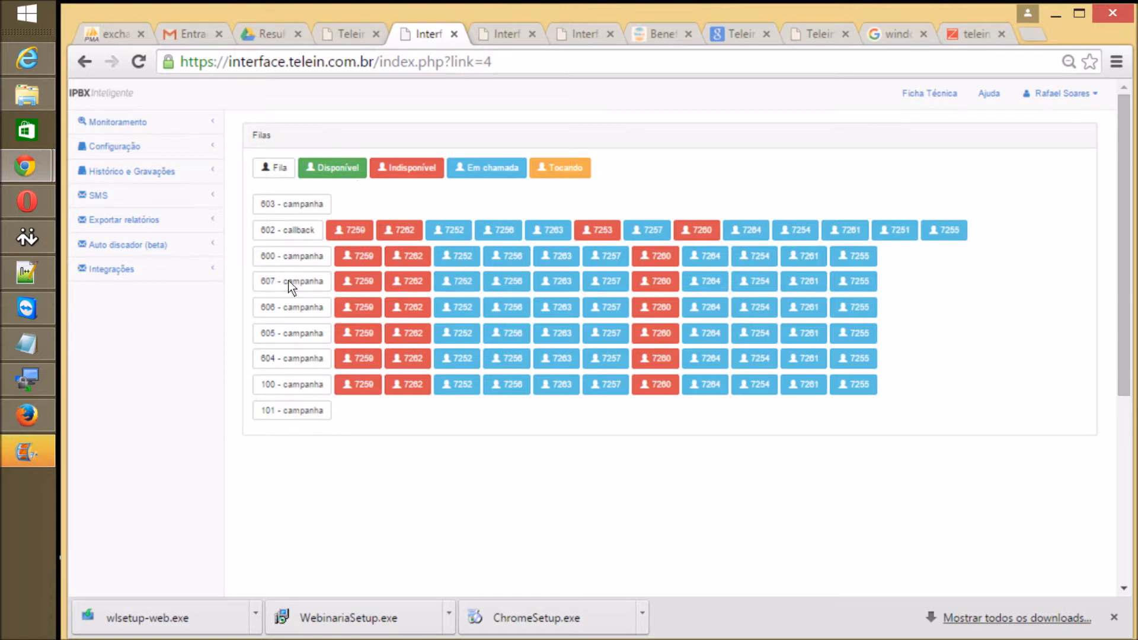
Step: Open Monitoramento > Canais to load the calls-in-progress page
{"action": "left_click", "coordinate": [151, 117]}
{"action": "left_click", "coordinate": [115, 158]}
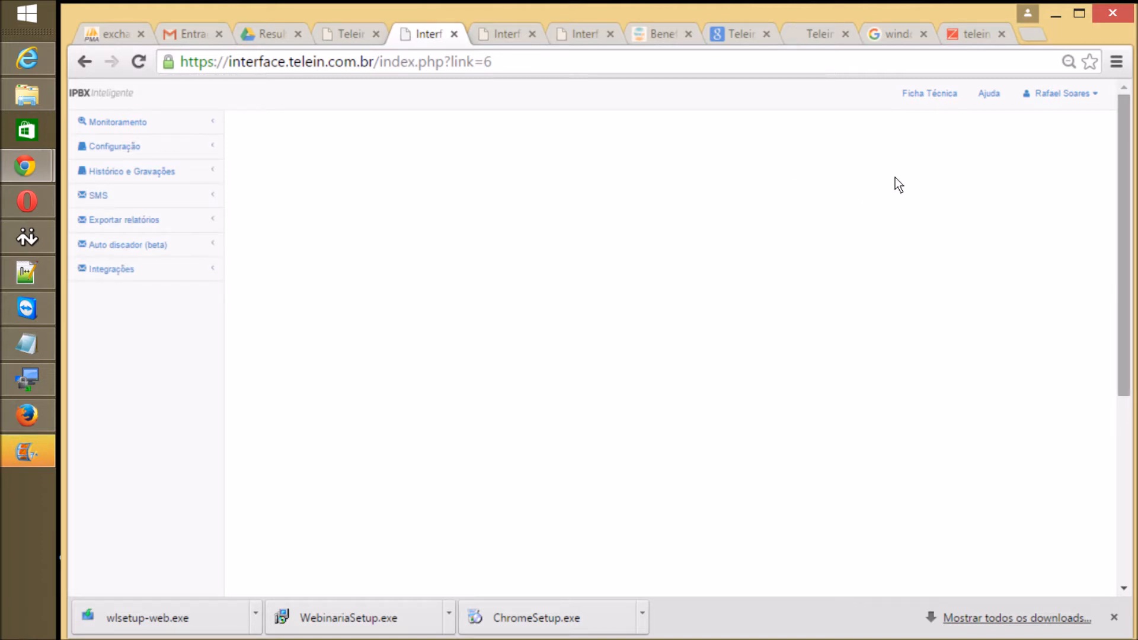
{"action": "scroll", "coordinate": [887, 240], "scroll_direction": "down", "scroll_amount": 2}
{"action": "scroll", "coordinate": [877, 279], "scroll_direction": "down", "scroll_amount": 3}
{"action": "scroll", "coordinate": [869, 296], "scroll_direction": "up", "scroll_amount": 5}
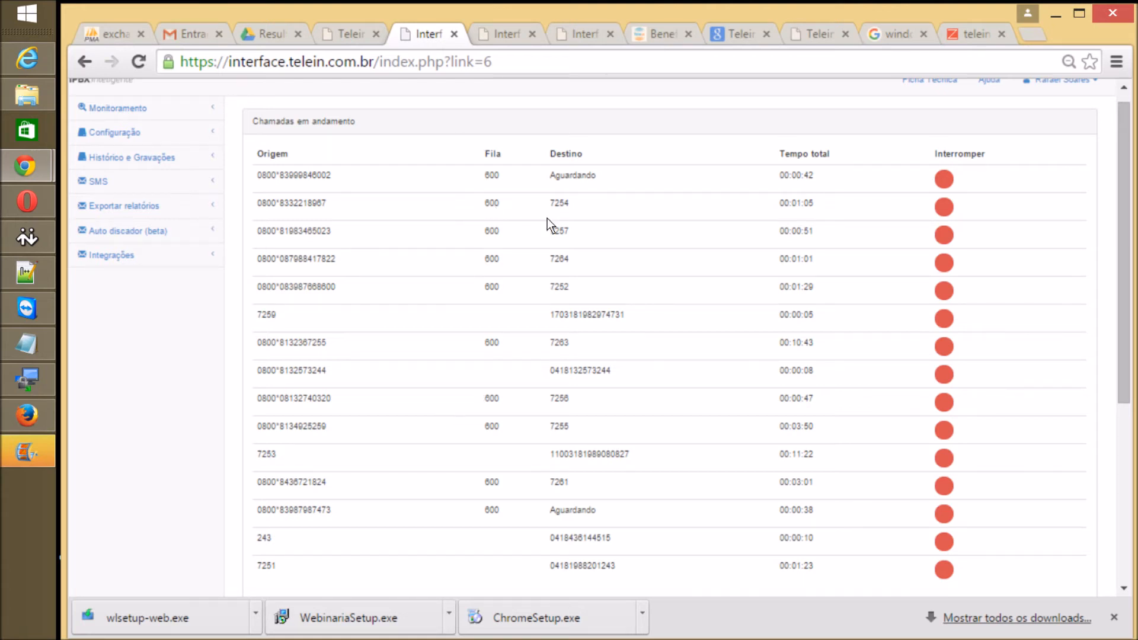
{"action": "scroll", "coordinate": [546, 218], "scroll_direction": "down", "scroll_amount": 5}
{"action": "scroll", "coordinate": [547, 218], "scroll_direction": "up", "scroll_amount": 5}
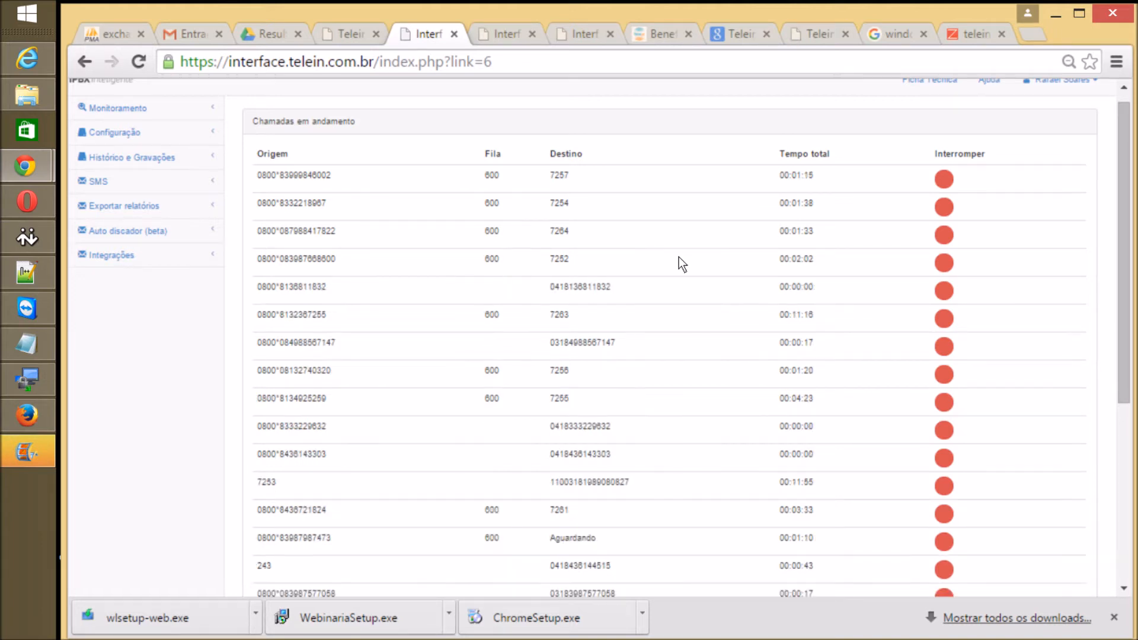
{"action": "scroll", "coordinate": [678, 257], "scroll_direction": "down", "scroll_amount": 5}
{"action": "scroll", "coordinate": [526, 358], "scroll_direction": "up", "scroll_amount": 3}
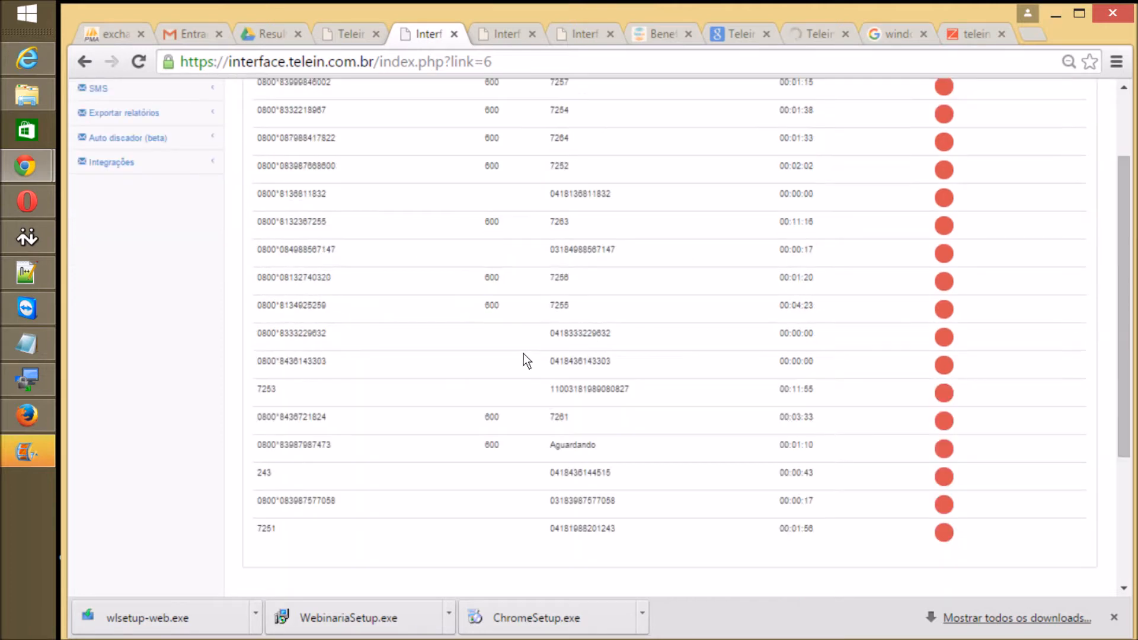
{"action": "scroll", "coordinate": [492, 400], "scroll_direction": "up", "scroll_amount": 2}
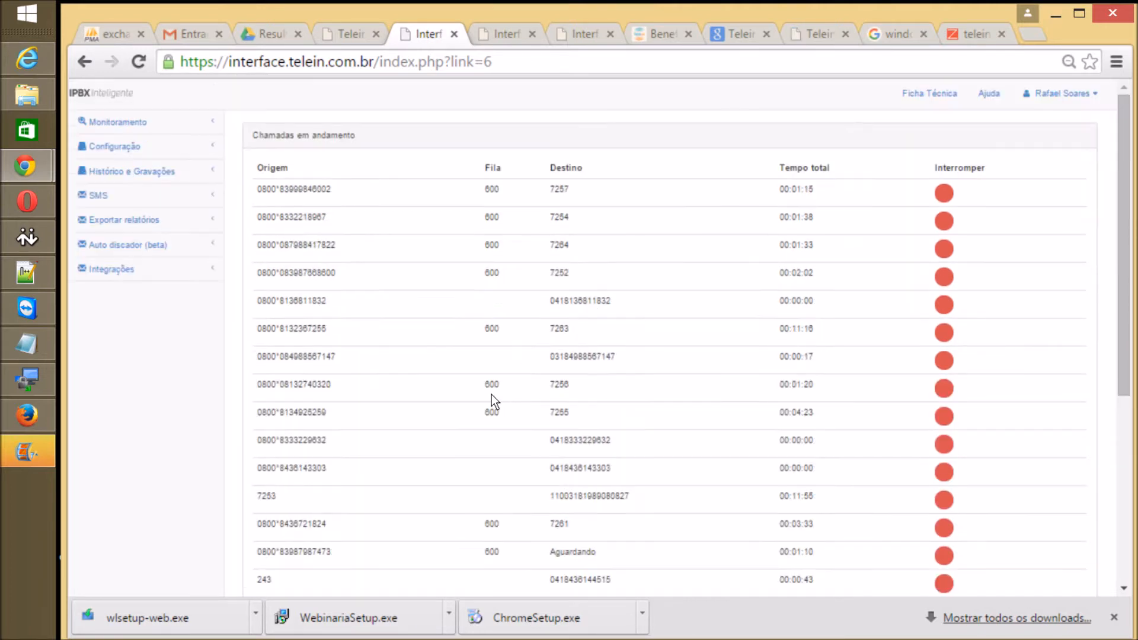
{"action": "scroll", "coordinate": [482, 293], "scroll_direction": "down", "scroll_amount": 4}
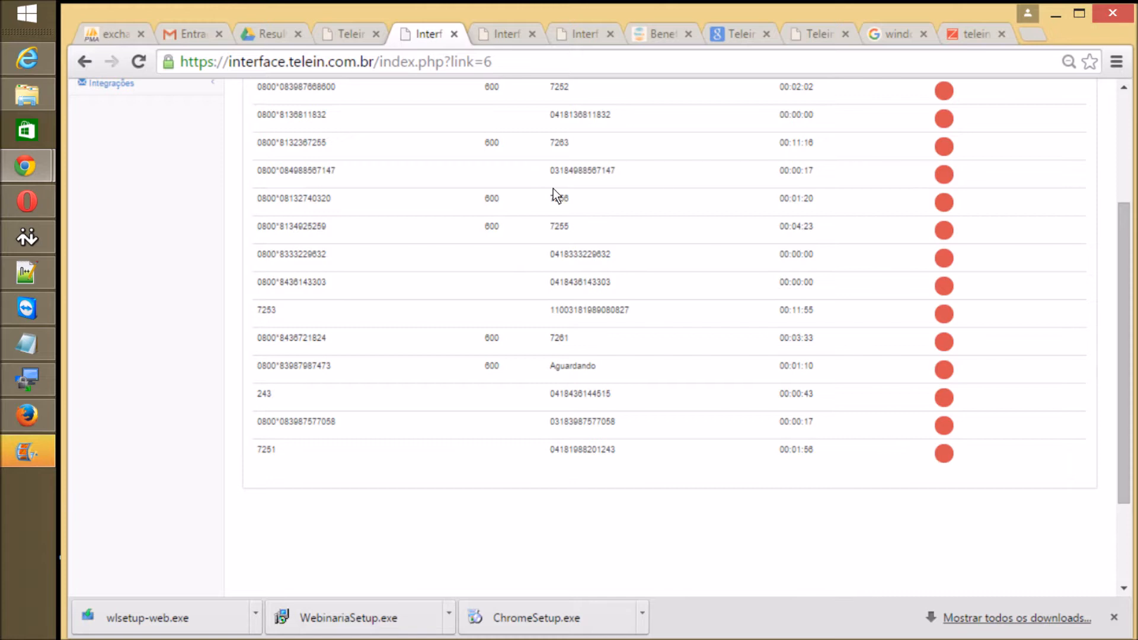
{"action": "scroll", "coordinate": [556, 189], "scroll_direction": "up", "scroll_amount": 2}
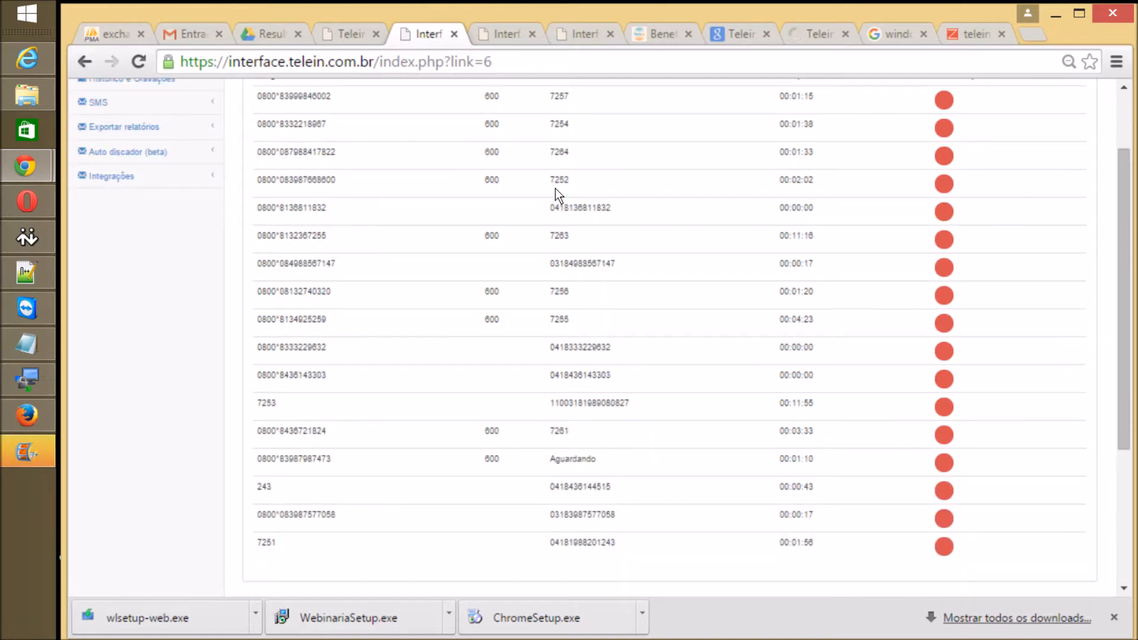
{"action": "scroll", "coordinate": [552, 186], "scroll_direction": "up", "scroll_amount": 2}
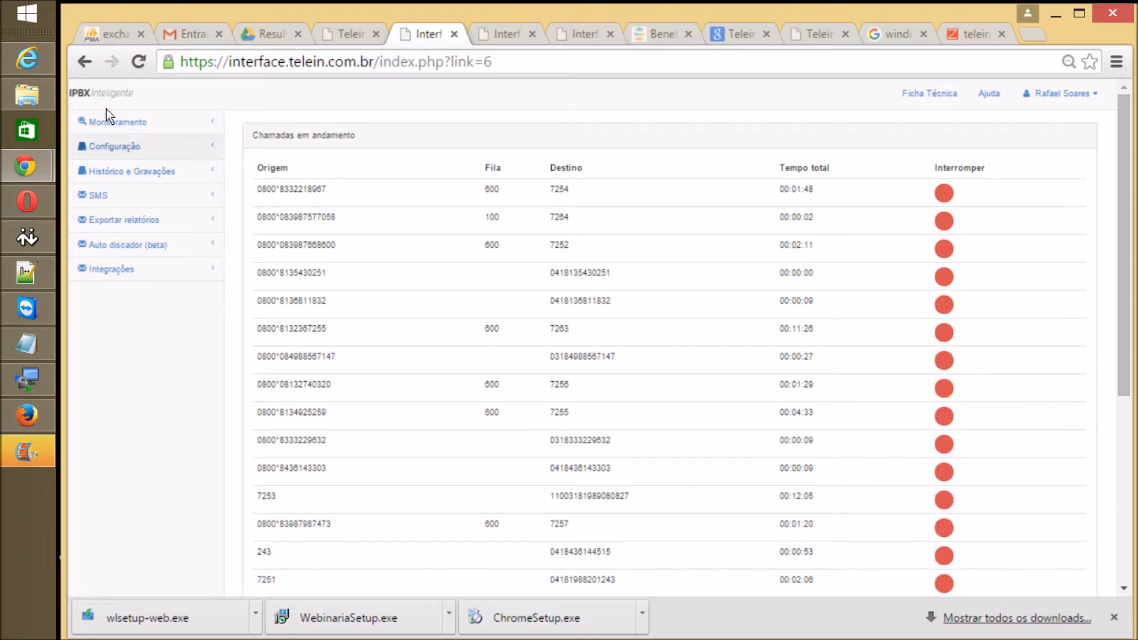
Step: From Configuração's Callback list, open campaign velox-v3-606 for editing
{"action": "left_click", "coordinate": [114, 146]}
{"action": "left_click", "coordinate": [125, 288]}
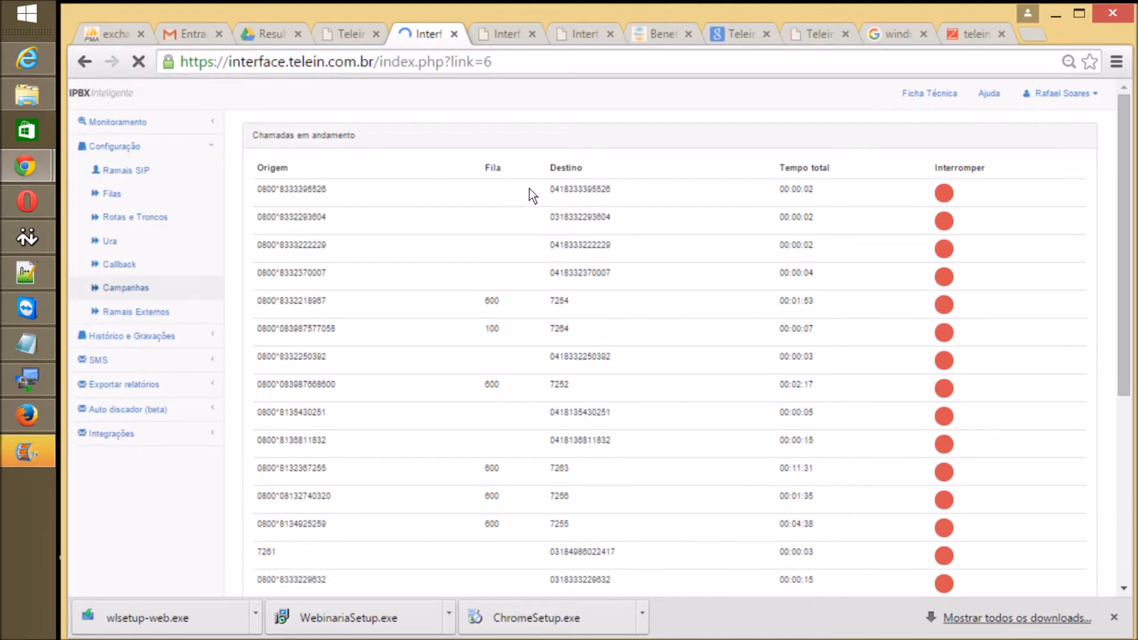
{"action": "left_click", "coordinate": [875, 212]}
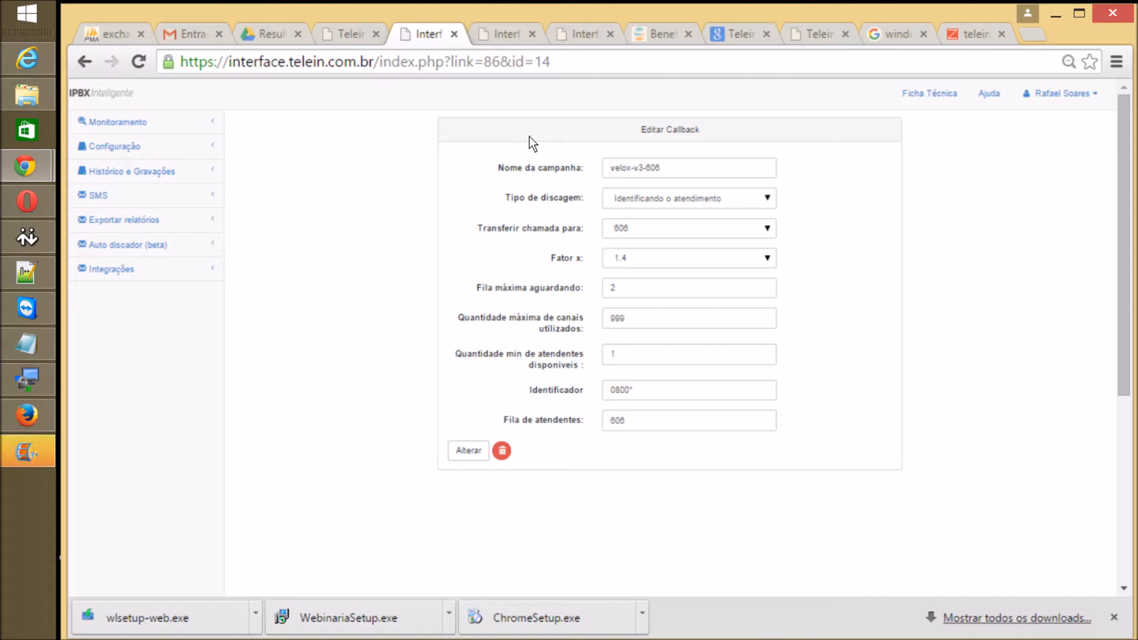
Step: Try both Tipo de discagem options, ending on Identificando o atendimento
{"action": "key", "text": "Tab"}
{"action": "key", "text": "End"}
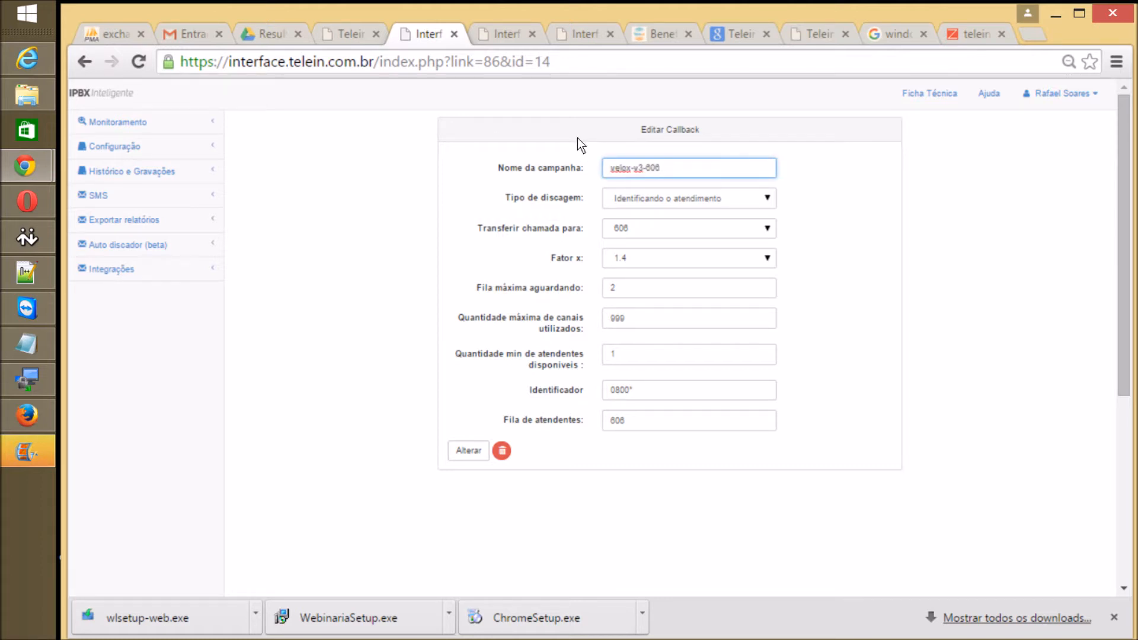
{"action": "key", "text": "Tab"}
{"action": "key", "text": "Down"}
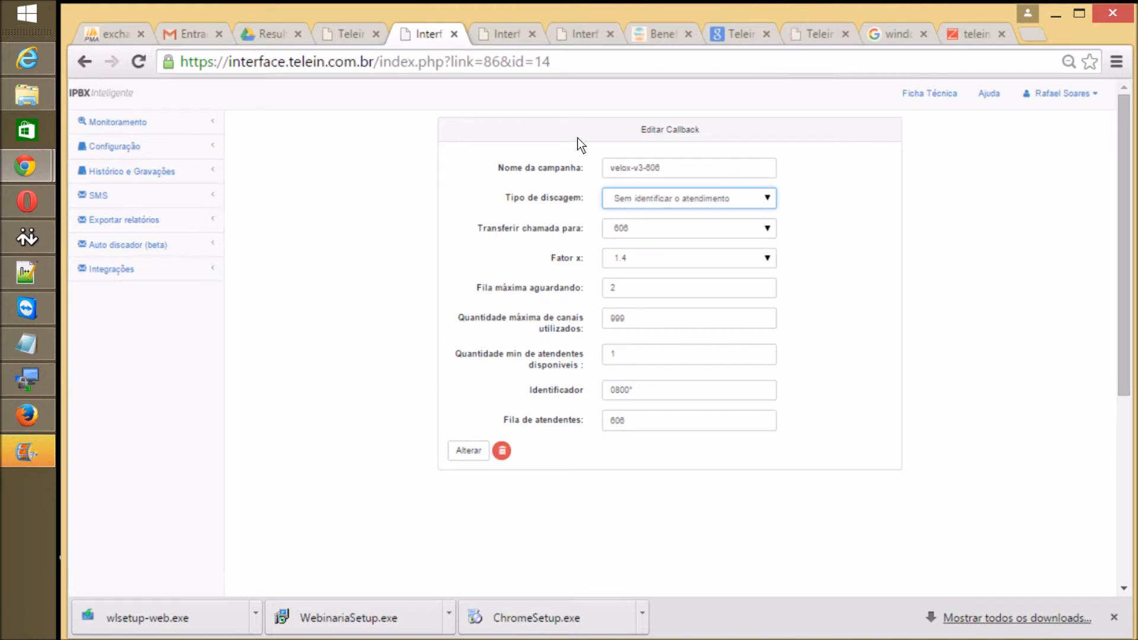
{"action": "key", "text": "Up"}
{"action": "key", "text": "Down"}
{"action": "key", "text": "Up"}
{"action": "key", "text": "Up"}
{"action": "key", "text": "Up"}
Step: Set Transferir chamada para to 604
{"action": "key", "text": "Tab"}
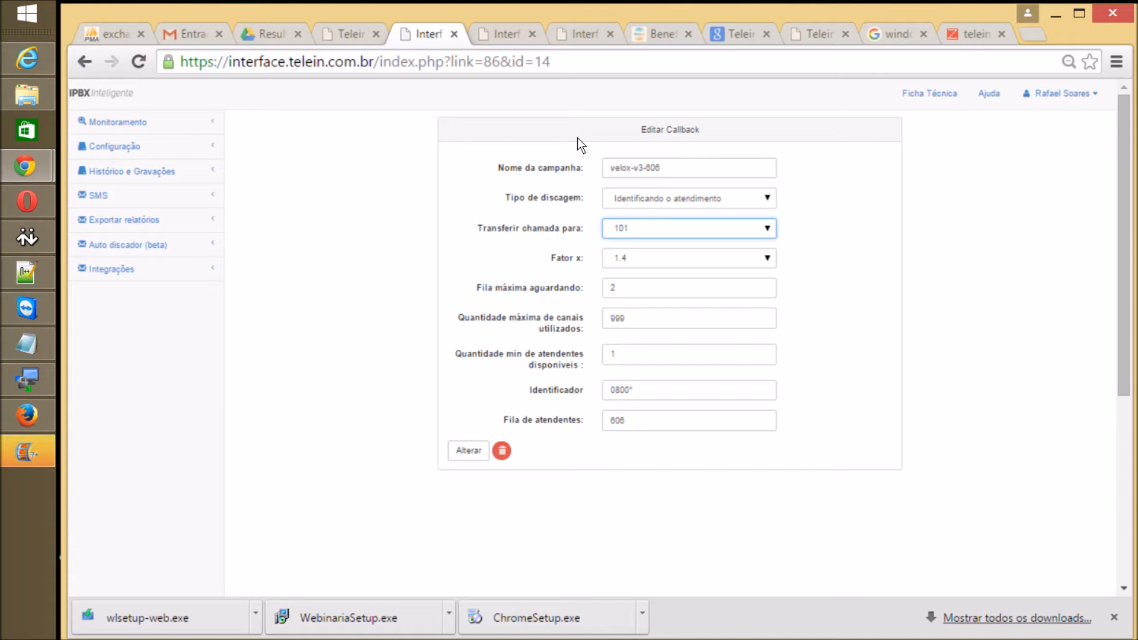
{"action": "key", "text": "Down"}
{"action": "key", "text": "Down"}
{"action": "key", "text": "Down"}
{"action": "key", "text": "Down"}
{"action": "key", "text": "Down"}
{"action": "key", "text": "Down"}
{"action": "key", "text": "Down"}
{"action": "key", "text": "Down"}
{"action": "key", "text": "Down"}
{"action": "key", "text": "Up"}
{"action": "key", "text": "Up"}
{"action": "key", "text": "Up"}
{"action": "key", "text": "Tab"}
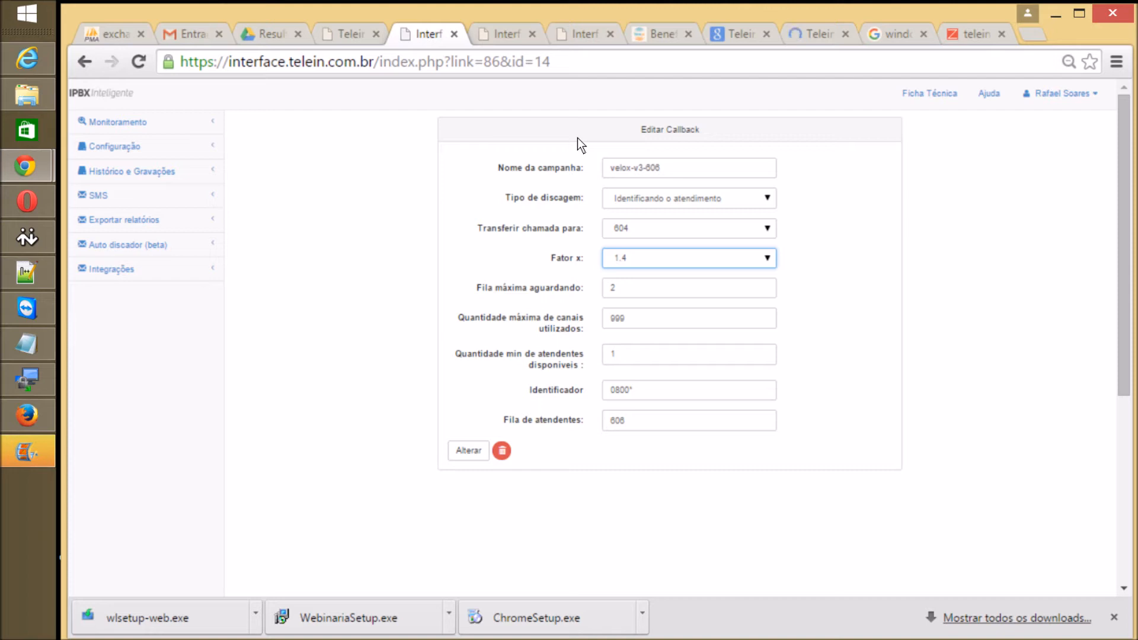
Step: Try other Fator x values, leaving it at 1.4
{"action": "key", "text": "Up"}
{"action": "key", "text": "Up"}
{"action": "key", "text": "Up"}
{"action": "key", "text": "Up"}
{"action": "key", "text": "Up"}
{"action": "key", "text": "Up"}
{"action": "key", "text": "Up"}
{"action": "key", "text": "Up"}
{"action": "key", "text": "Up"}
{"action": "key", "text": "Up"}
{"action": "key", "text": "Up"}
{"action": "key", "text": "Up"}
{"action": "key", "text": "Up"}
{"action": "key", "text": "Up"}
{"action": "key", "text": "Up"}
{"action": "key", "text": "Up"}
{"action": "key", "text": "Up"}
{"action": "key", "text": "Up"}
{"action": "key", "text": "Up"}
{"action": "key", "text": "Up"}
{"action": "key", "text": "Up"}
{"action": "key", "text": "Up"}
{"action": "key", "text": "Up"}
{"action": "key", "text": "Up"}
{"action": "key", "text": "Down"}
{"action": "key", "text": "Down"}
{"action": "key", "text": "Down"}
{"action": "key", "text": "Down"}
{"action": "type", "text": "2.8"}
{"action": "type", "text": "1.4"}
{"action": "key", "text": "Tab"}
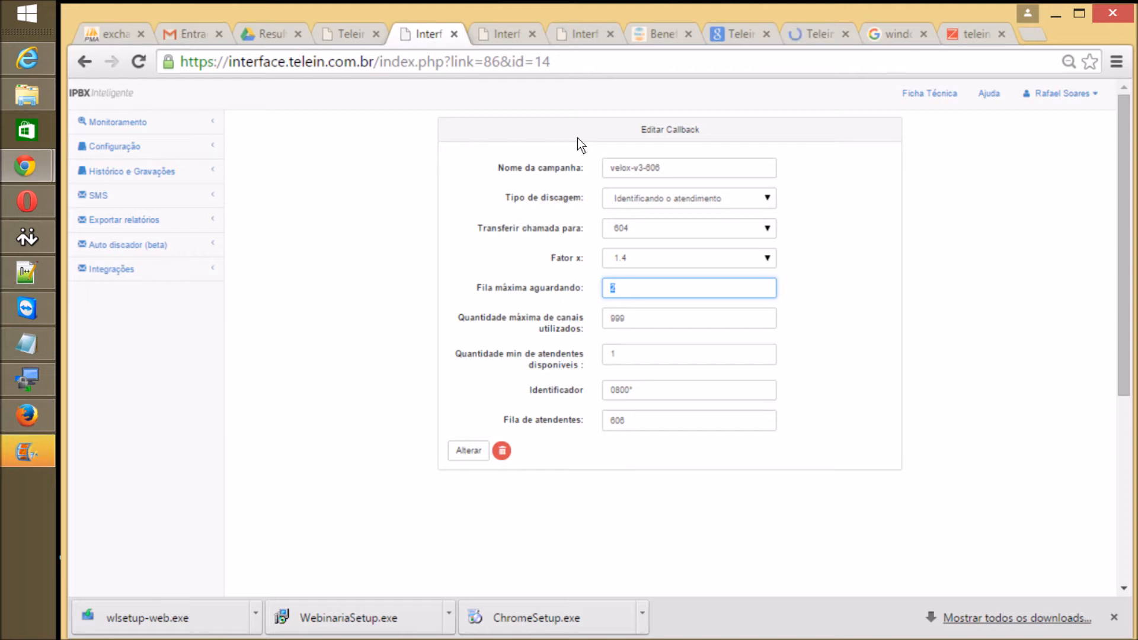
{"action": "key", "text": "Tab"}
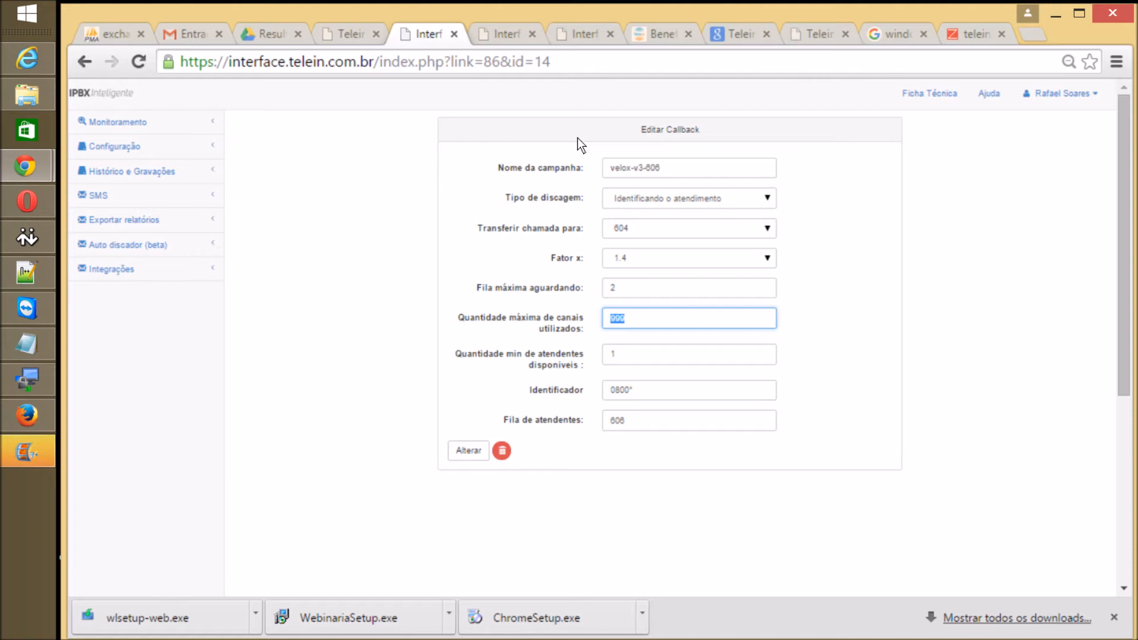
{"action": "key", "text": "Tab"}
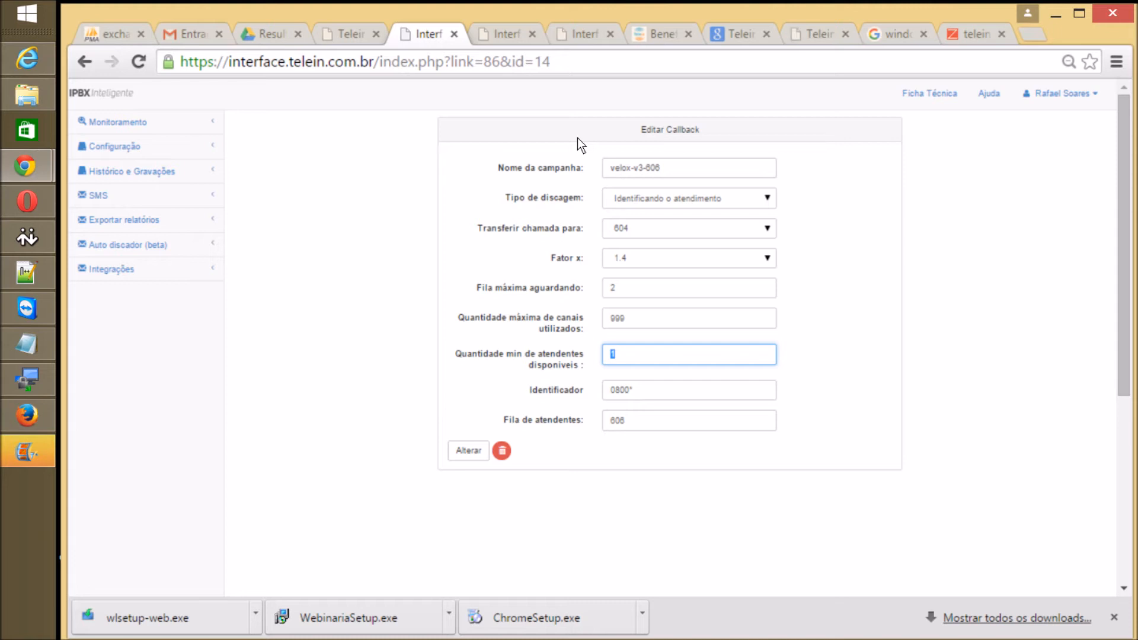
{"action": "key", "text": "Tab"}
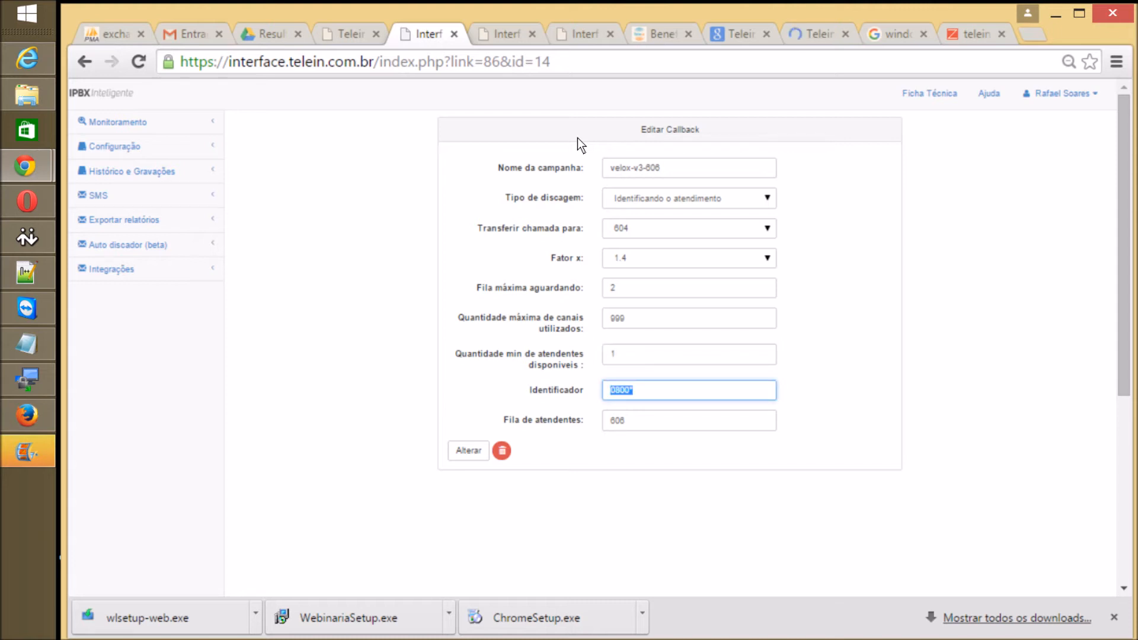
{"action": "key", "text": "Tab"}
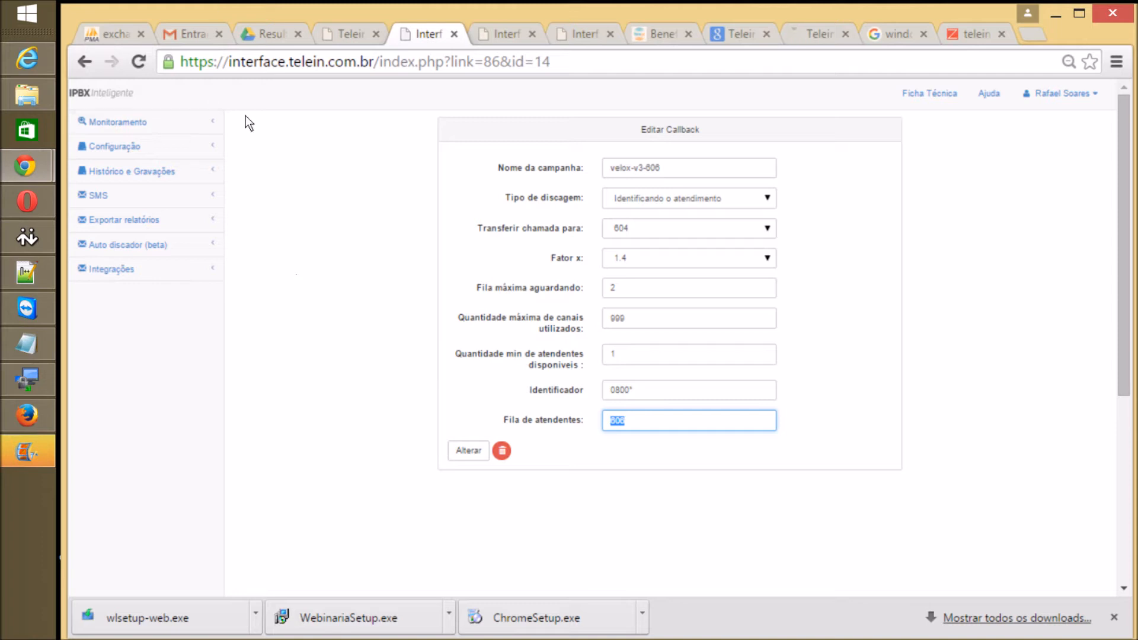
Step: Open Monitoramento > Filas, then Monitoramento > Resumo geral for the calls overview
{"action": "left_click", "coordinate": [141, 121]}
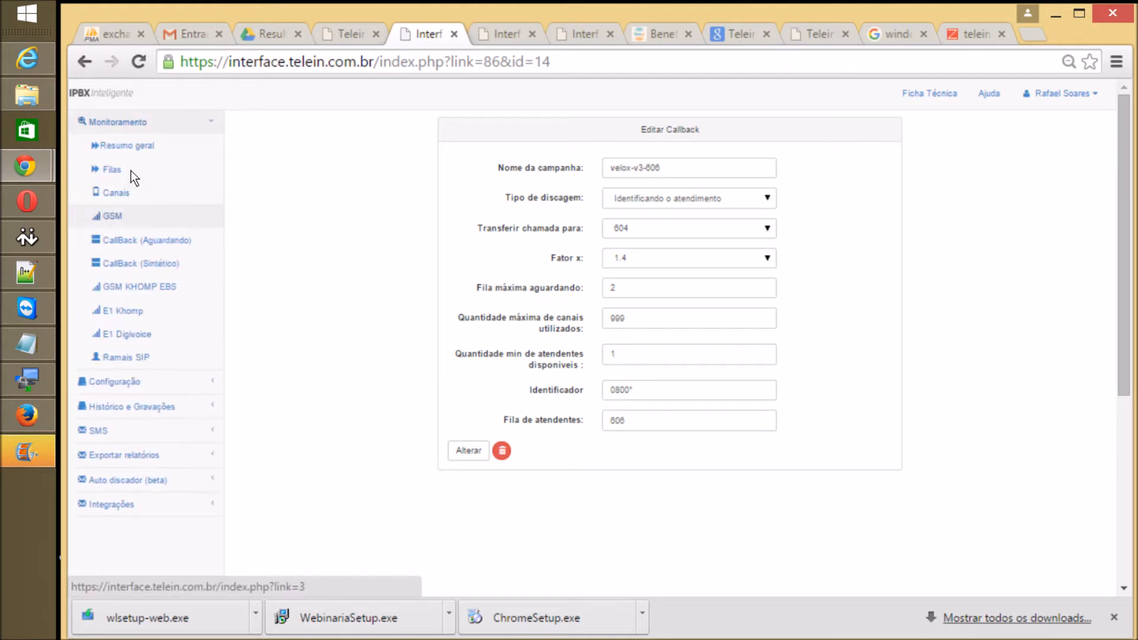
{"action": "left_click", "coordinate": [136, 137]}
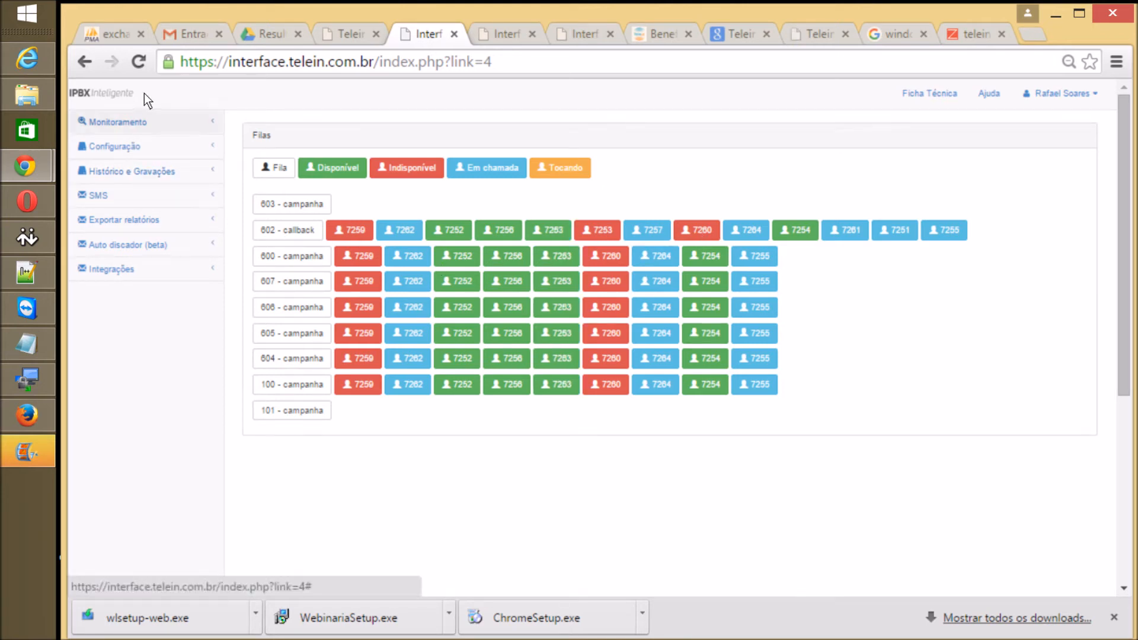
{"action": "left_click", "coordinate": [118, 122]}
{"action": "left_click", "coordinate": [126, 156]}
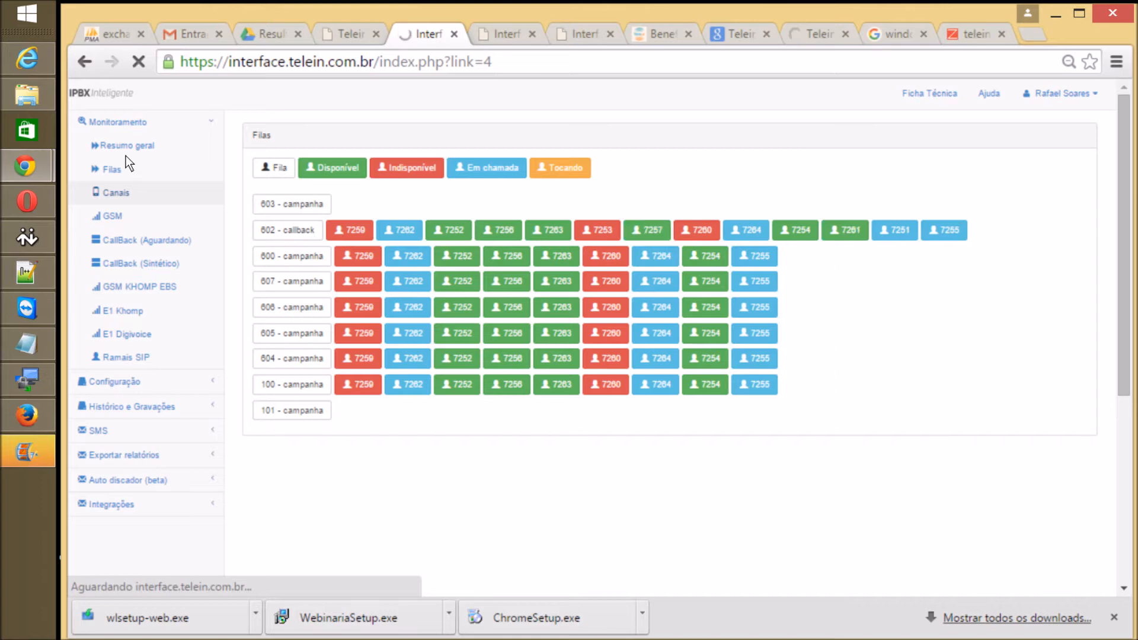
Step: Scroll the Chamadas em andamento list, then launch the Resumo geral dashboard popup from Monitoramento
{"action": "scroll", "coordinate": [126, 155], "scroll_direction": "down", "scroll_amount": 3}
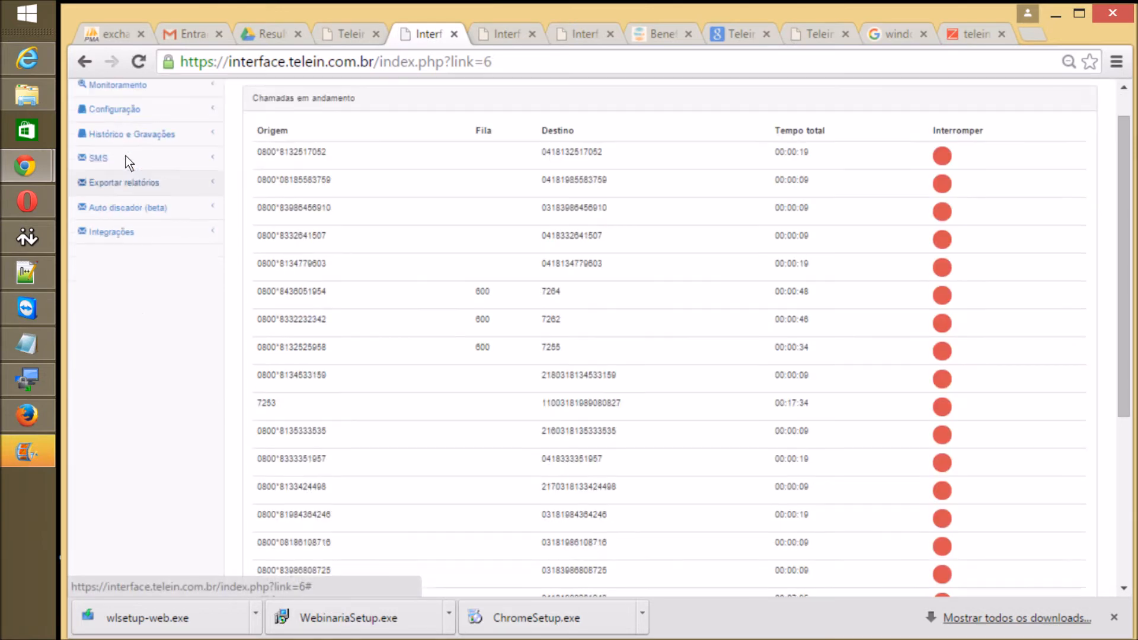
{"action": "scroll", "coordinate": [125, 155], "scroll_direction": "up", "scroll_amount": 3}
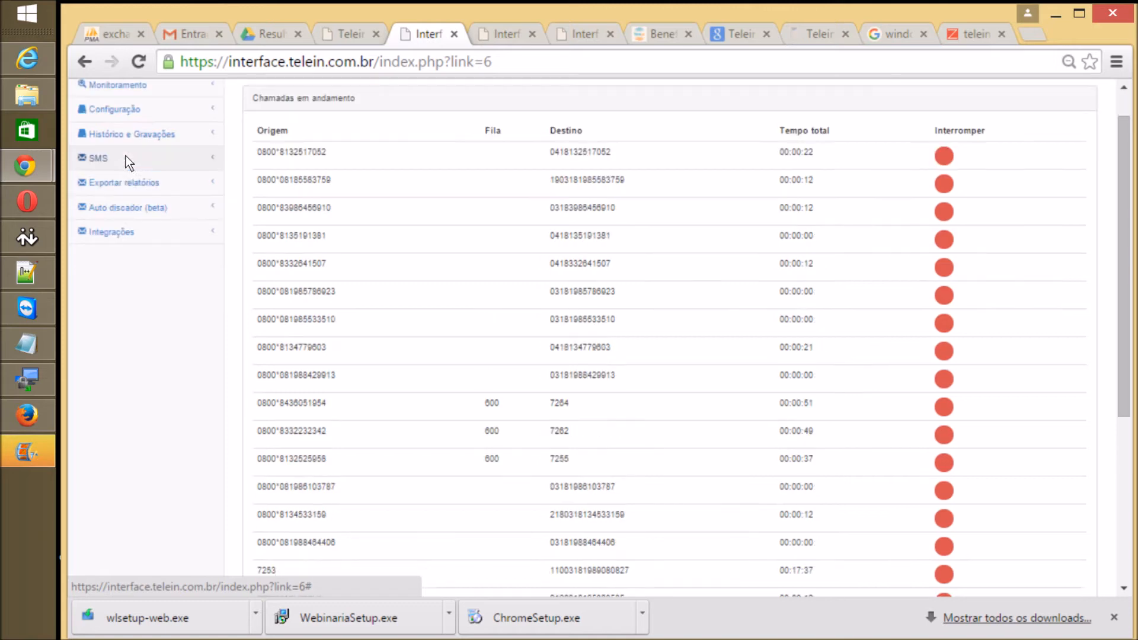
{"action": "scroll", "coordinate": [126, 155], "scroll_direction": "down", "scroll_amount": 3}
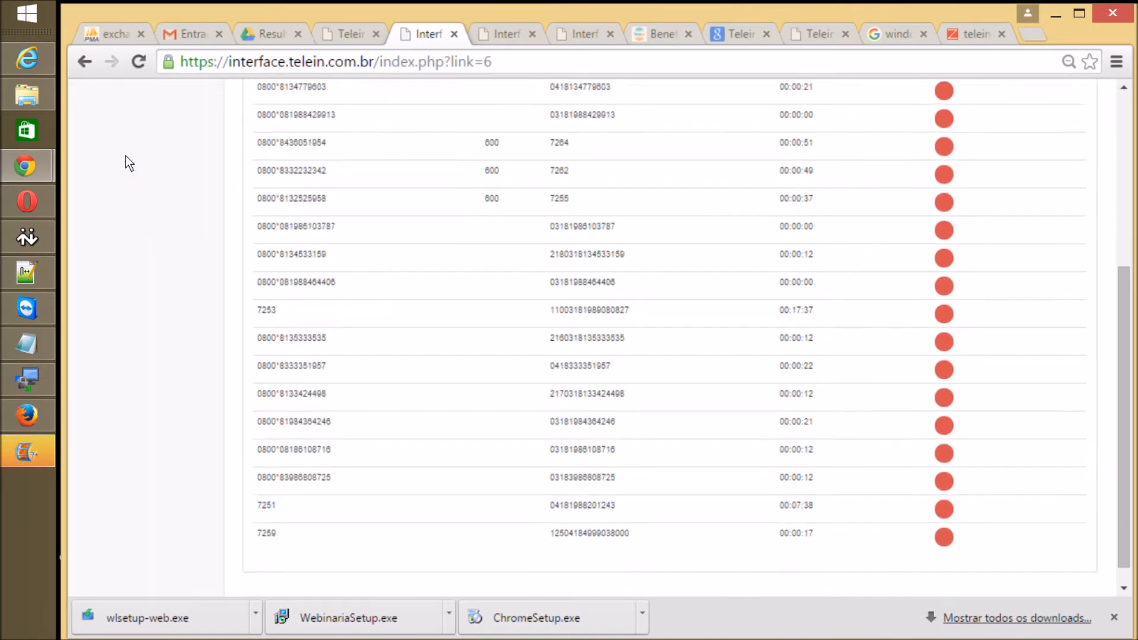
{"action": "scroll", "coordinate": [126, 155], "scroll_direction": "up", "scroll_amount": 3}
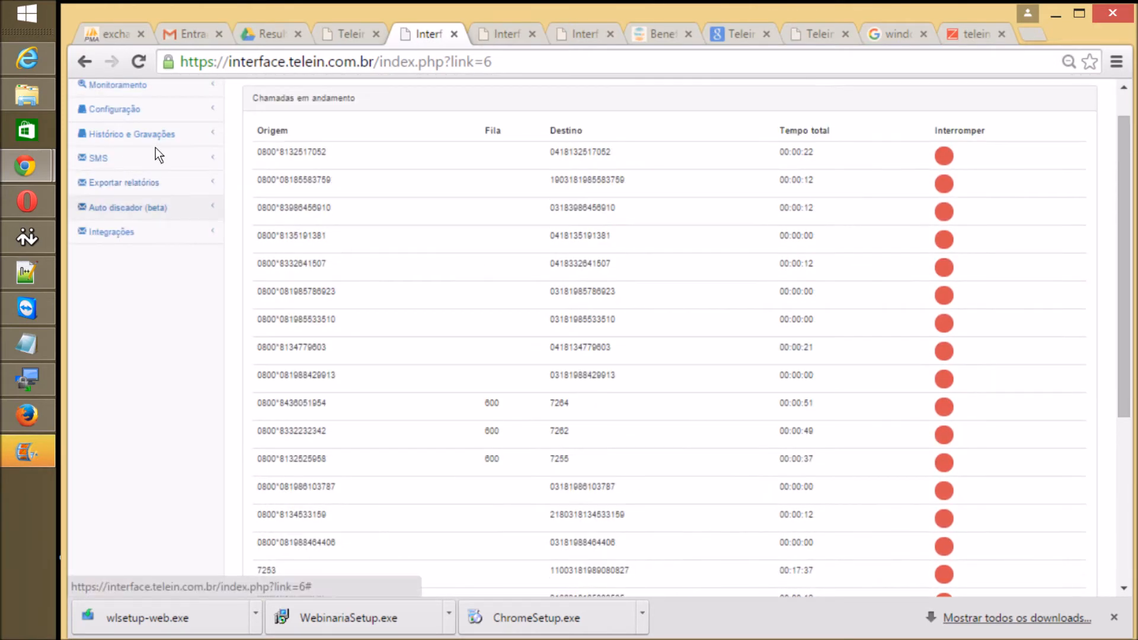
{"action": "scroll", "coordinate": [141, 102], "scroll_direction": "up", "scroll_amount": 1}
{"action": "left_click", "coordinate": [141, 118]}
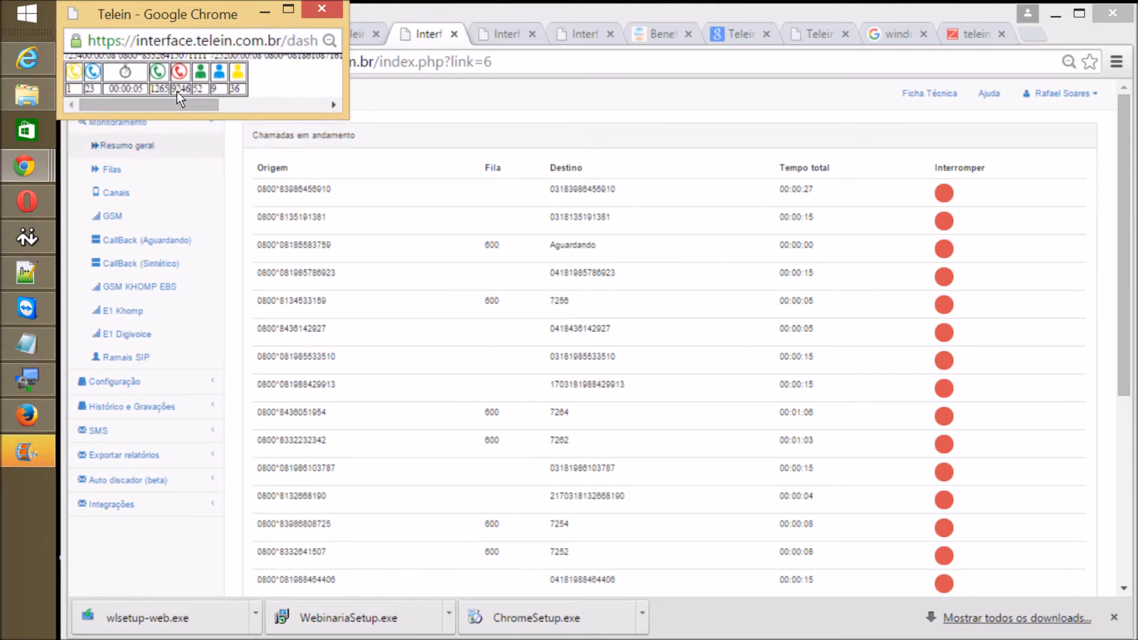
Step: Back in the main window, open the Resumo geral queue monitor and expand Auto discador (beta)
{"action": "mouse_move", "coordinate": [67, 70]}
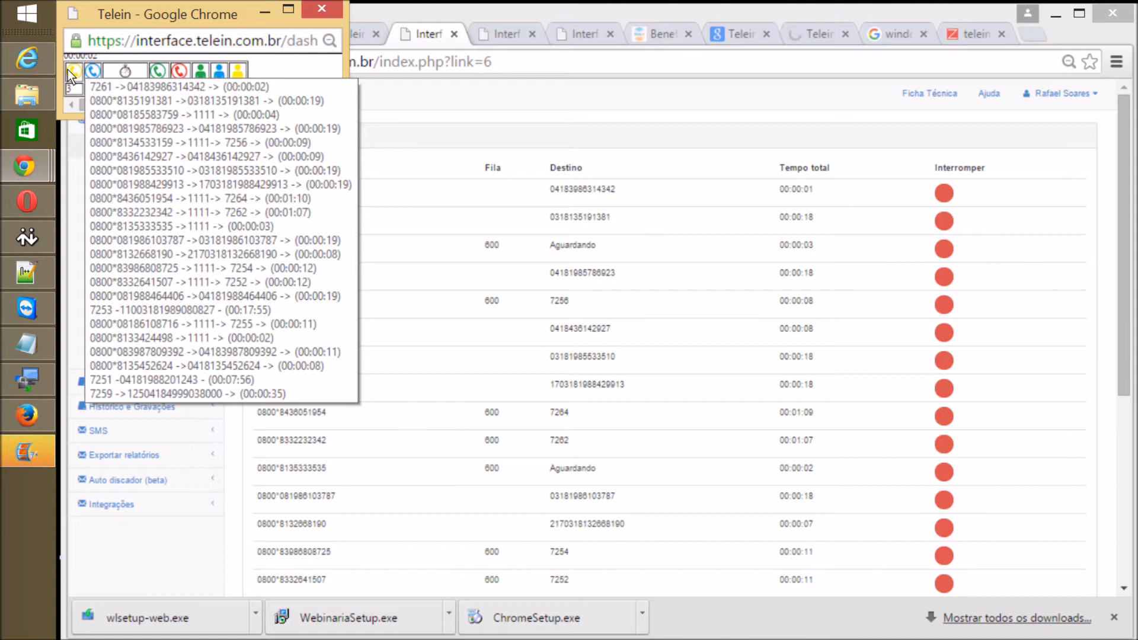
{"action": "left_click", "coordinate": [496, 143]}
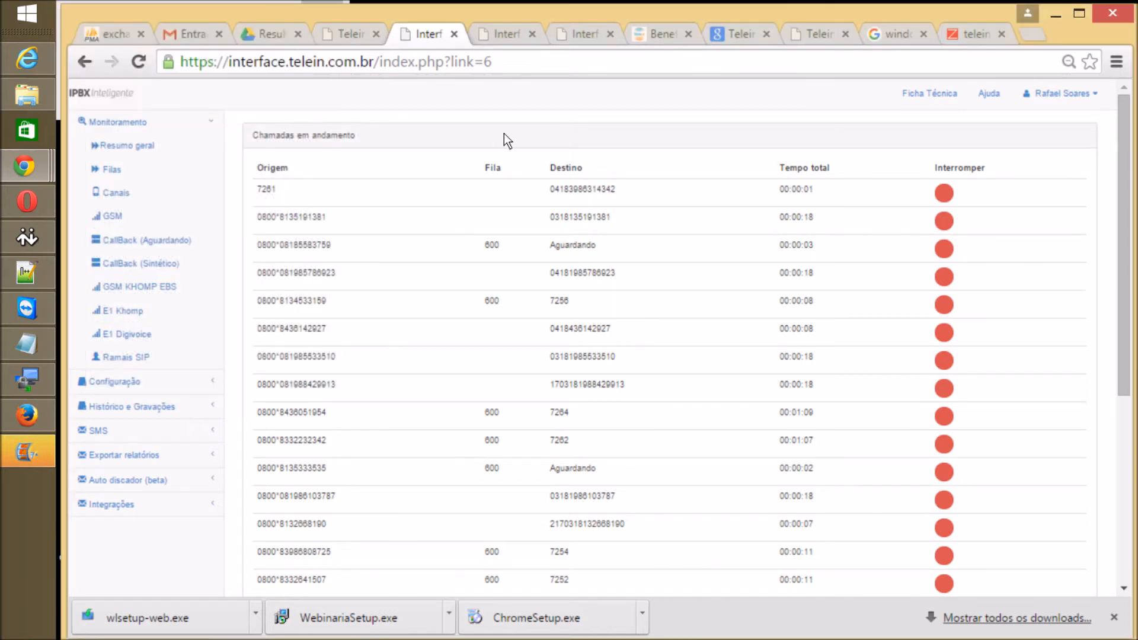
{"action": "left_click", "coordinate": [143, 137]}
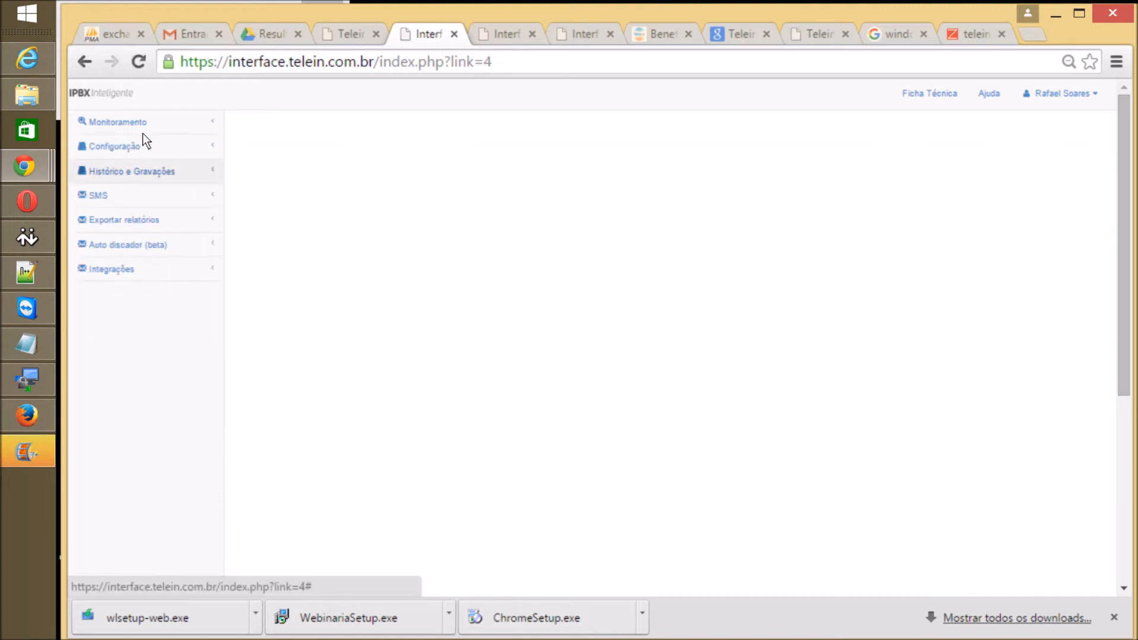
{"action": "scroll", "coordinate": [143, 134], "scroll_direction": "down", "scroll_amount": 1}
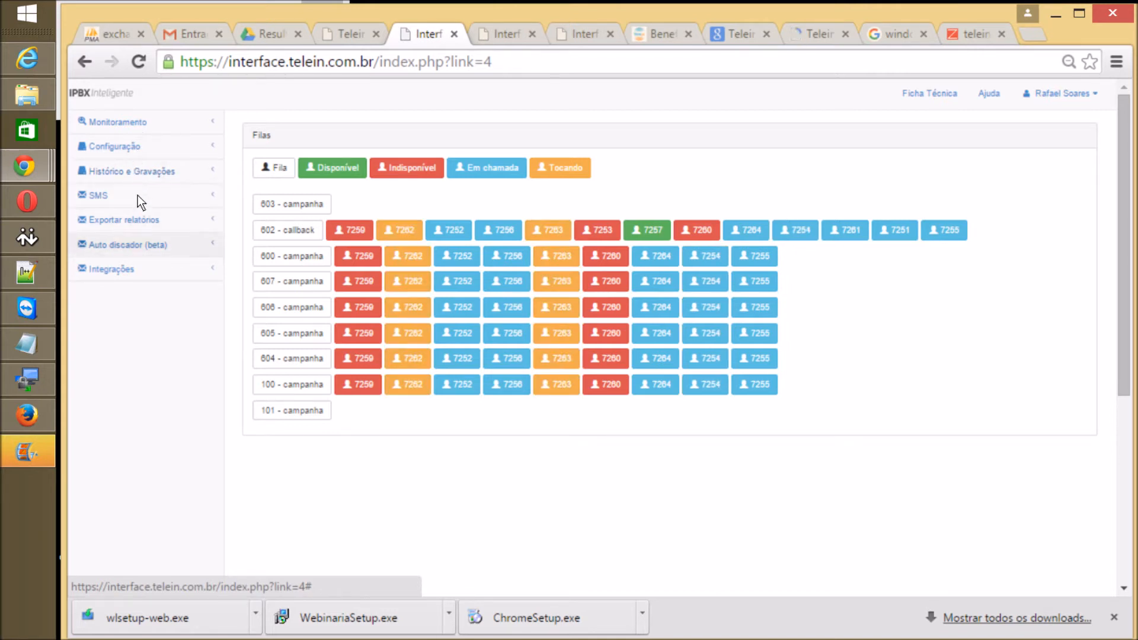
{"action": "left_click", "coordinate": [130, 242]}
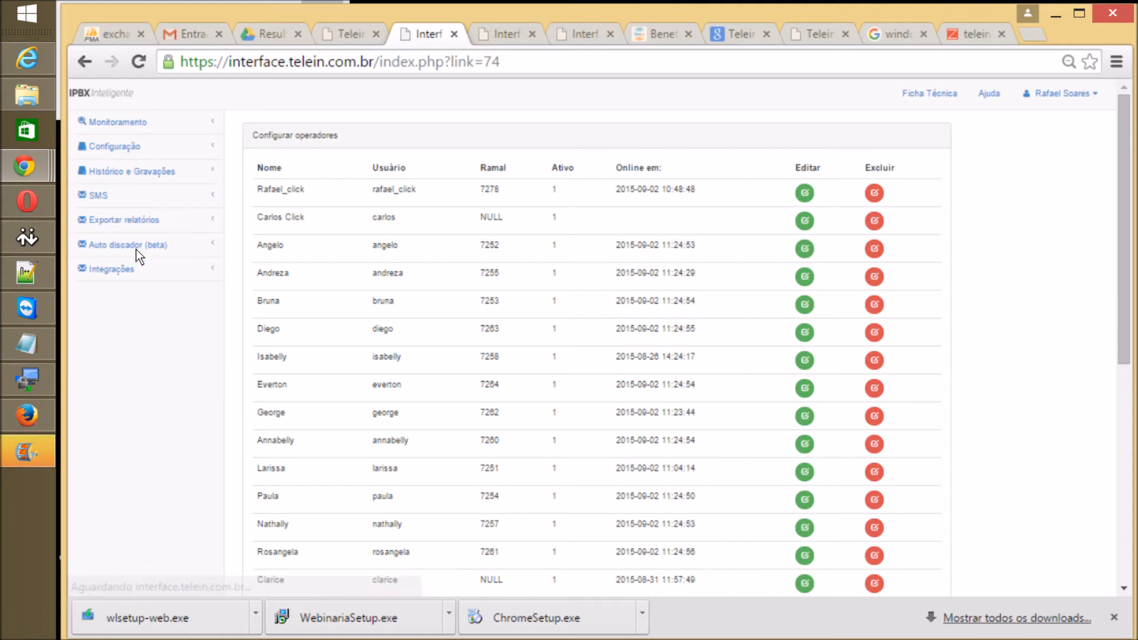
{"action": "scroll", "coordinate": [413, 283], "scroll_direction": "down", "scroll_amount": 1}
{"action": "scroll", "coordinate": [413, 283], "scroll_direction": "up", "scroll_amount": 1}
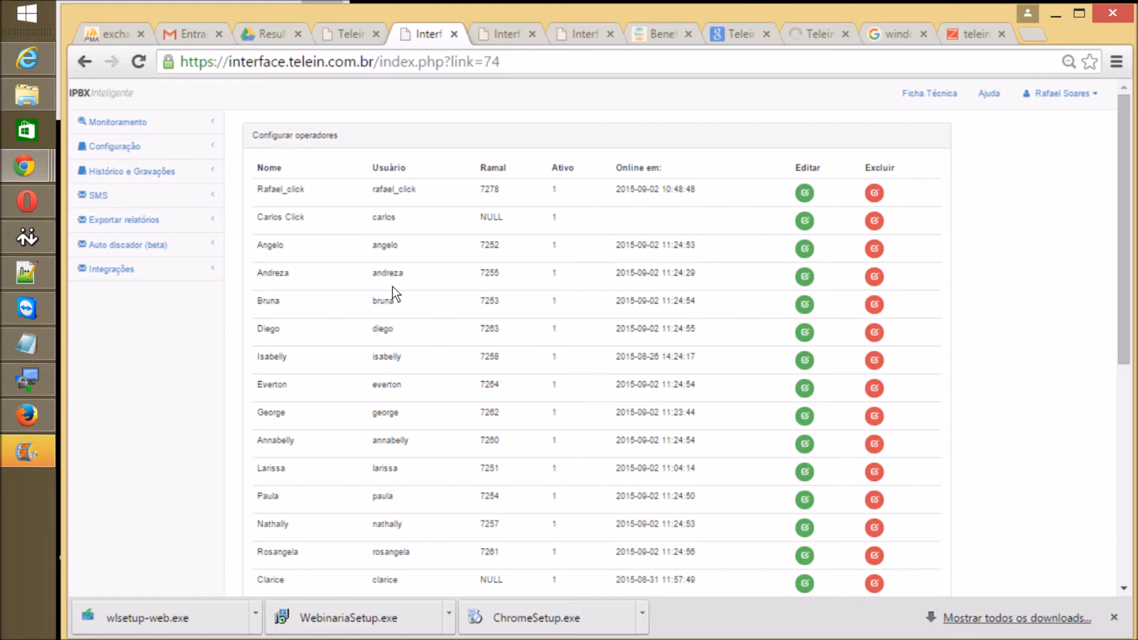
{"action": "scroll", "coordinate": [393, 287], "scroll_direction": "down", "scroll_amount": 4}
{"action": "scroll", "coordinate": [392, 286], "scroll_direction": "up", "scroll_amount": 1}
{"action": "scroll", "coordinate": [393, 286], "scroll_direction": "down", "scroll_amount": 2}
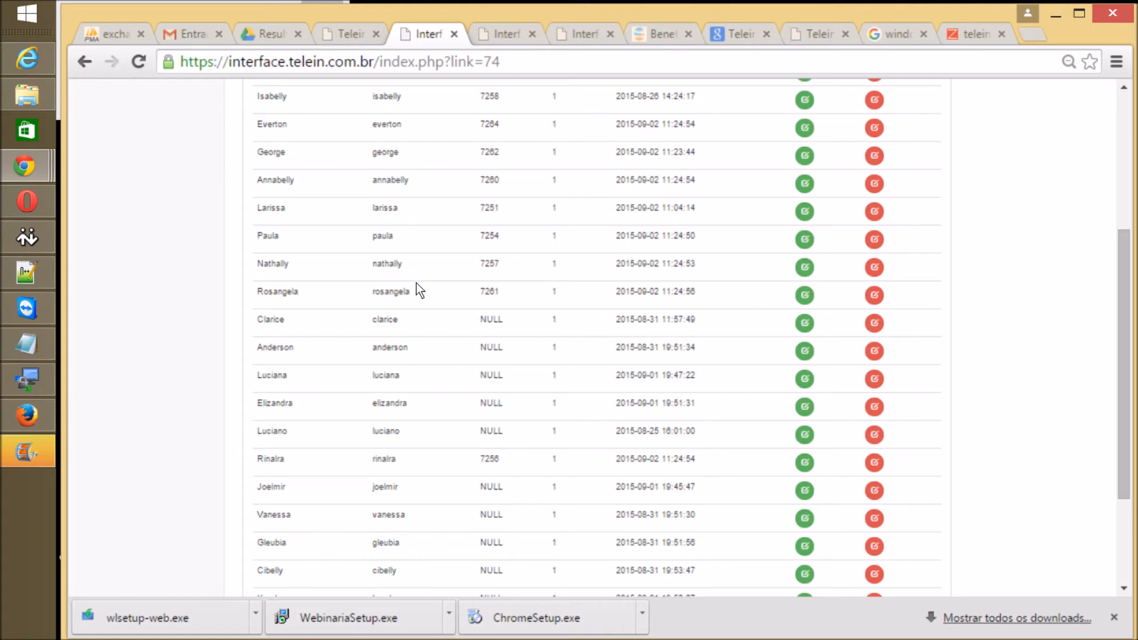
{"action": "scroll", "coordinate": [417, 283], "scroll_direction": "up", "scroll_amount": 3}
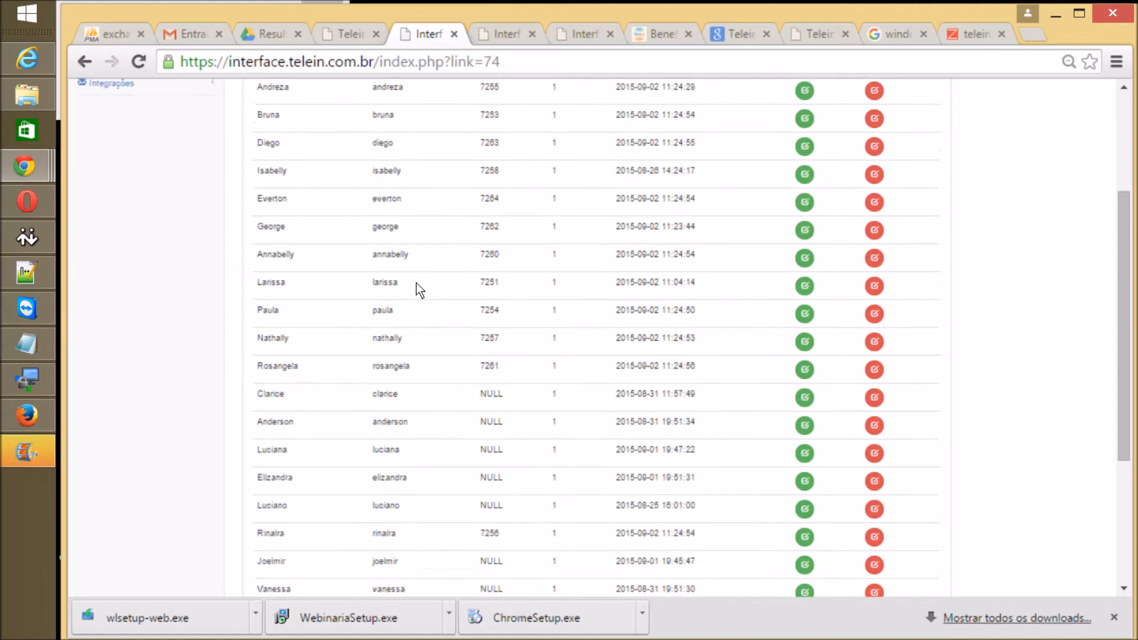
{"action": "scroll", "coordinate": [416, 283], "scroll_direction": "up", "scroll_amount": 1}
{"action": "scroll", "coordinate": [416, 283], "scroll_direction": "down", "scroll_amount": 3}
{"action": "scroll", "coordinate": [417, 283], "scroll_direction": "up", "scroll_amount": 1}
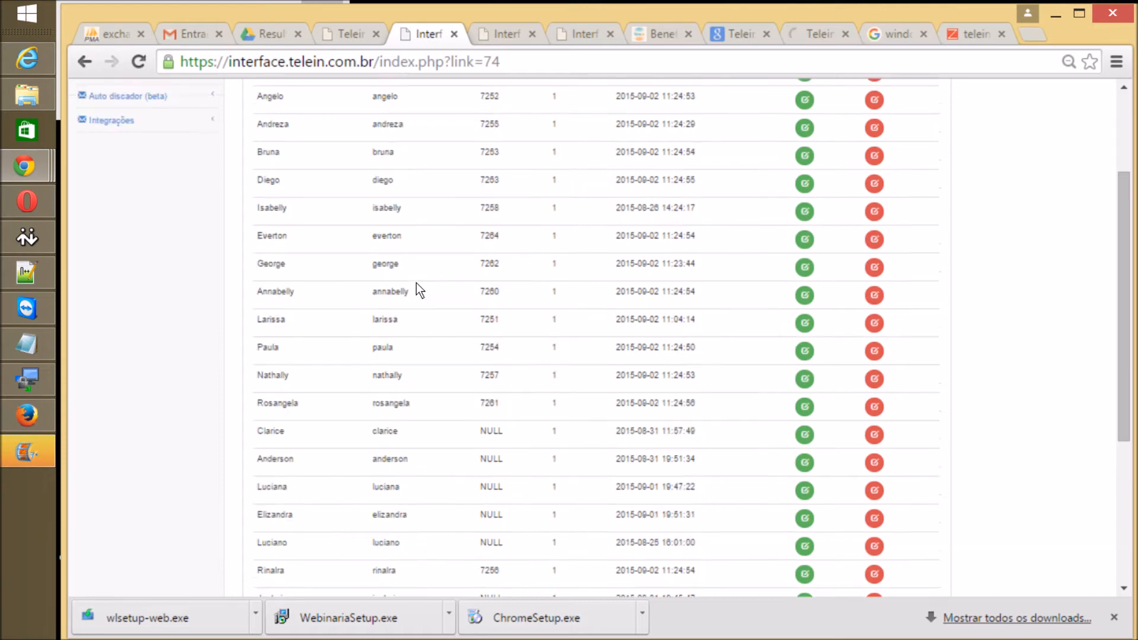
{"action": "scroll", "coordinate": [416, 283], "scroll_direction": "up", "scroll_amount": 4}
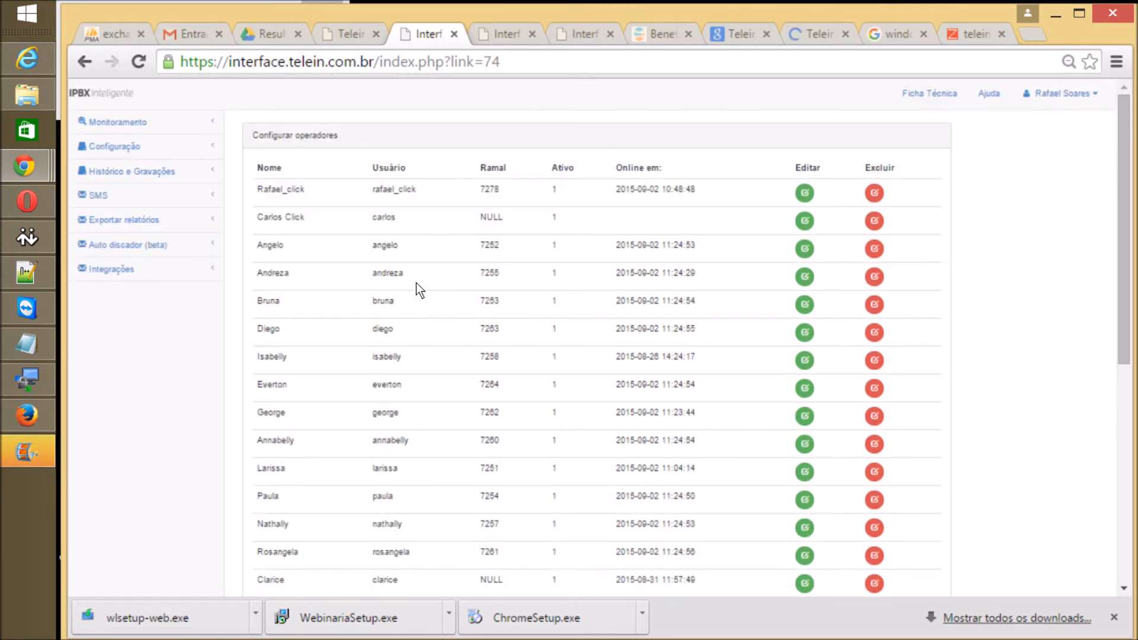
{"action": "scroll", "coordinate": [416, 283], "scroll_direction": "down", "scroll_amount": 2}
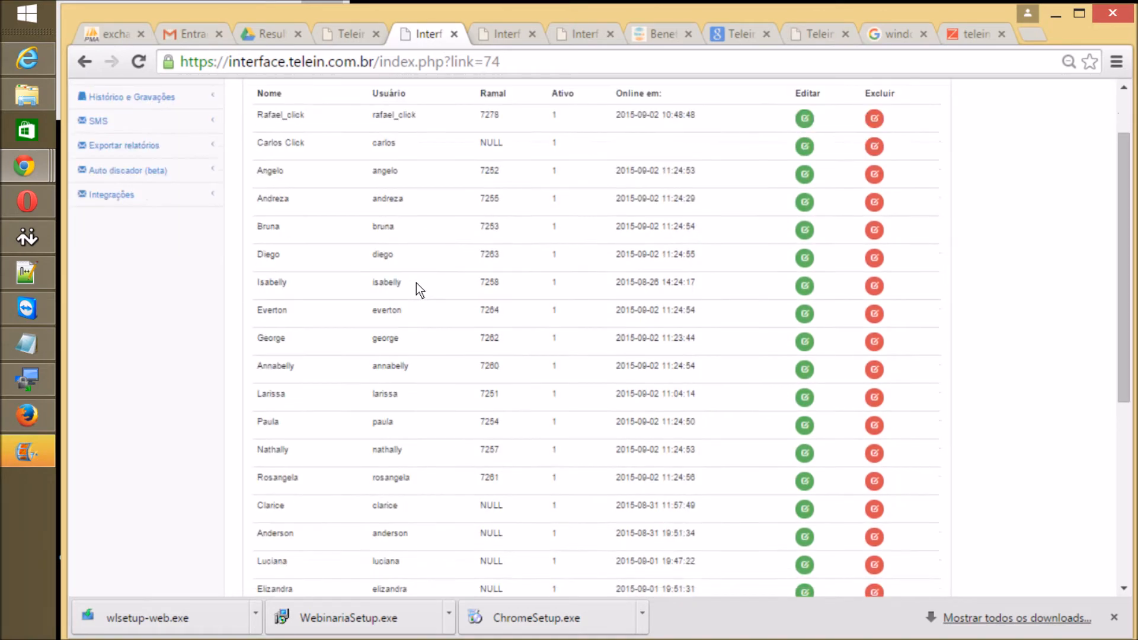
{"action": "scroll", "coordinate": [416, 283], "scroll_direction": "up", "scroll_amount": 2}
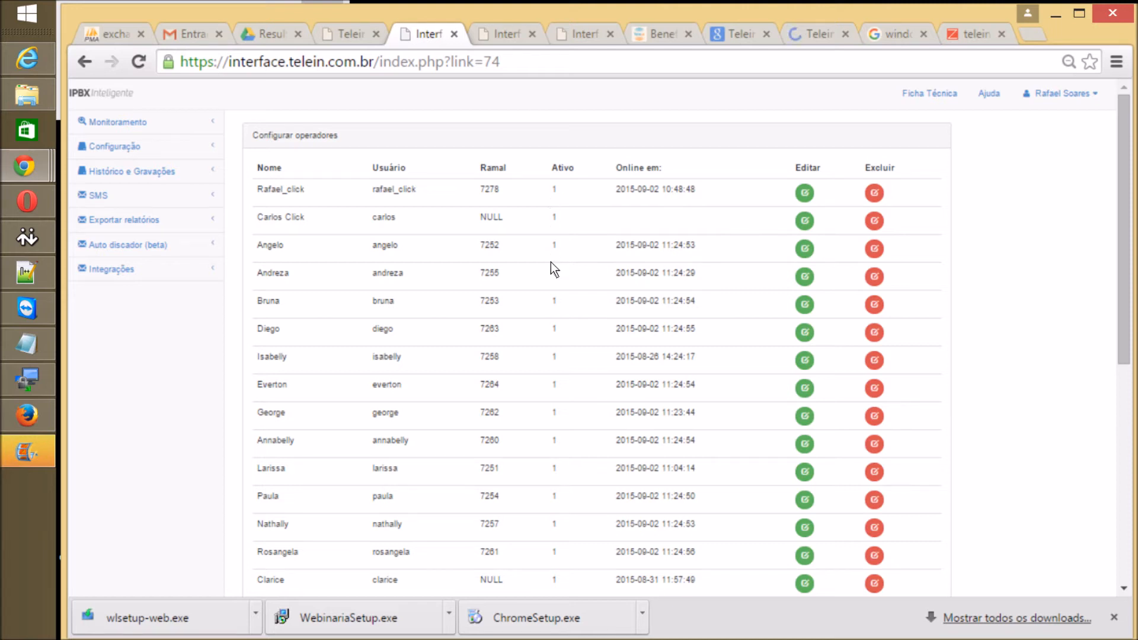
{"action": "scroll", "coordinate": [570, 329], "scroll_direction": "down", "scroll_amount": 4}
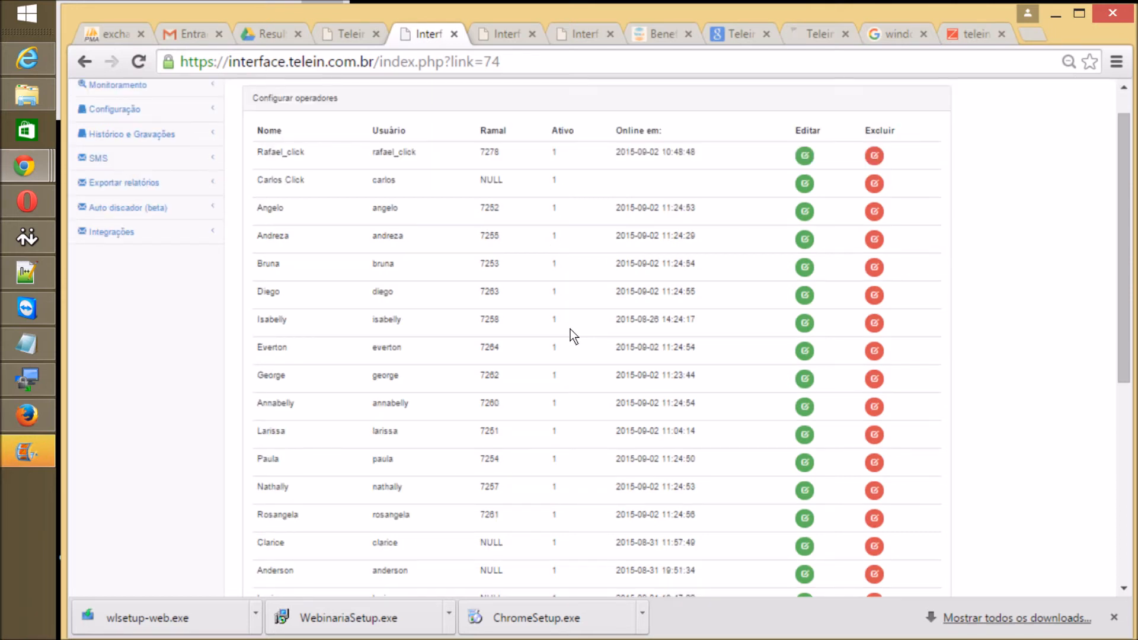
{"action": "scroll", "coordinate": [570, 329], "scroll_direction": "up", "scroll_amount": 1}
{"action": "scroll", "coordinate": [571, 329], "scroll_direction": "down", "scroll_amount": 4}
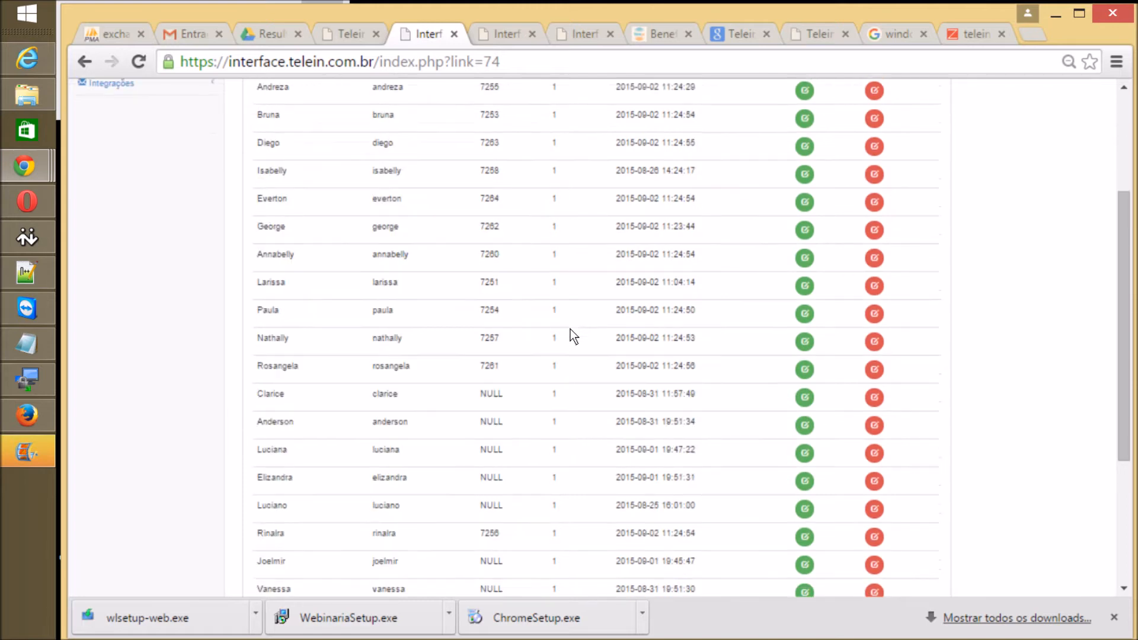
{"action": "scroll", "coordinate": [571, 330], "scroll_direction": "up", "scroll_amount": 6}
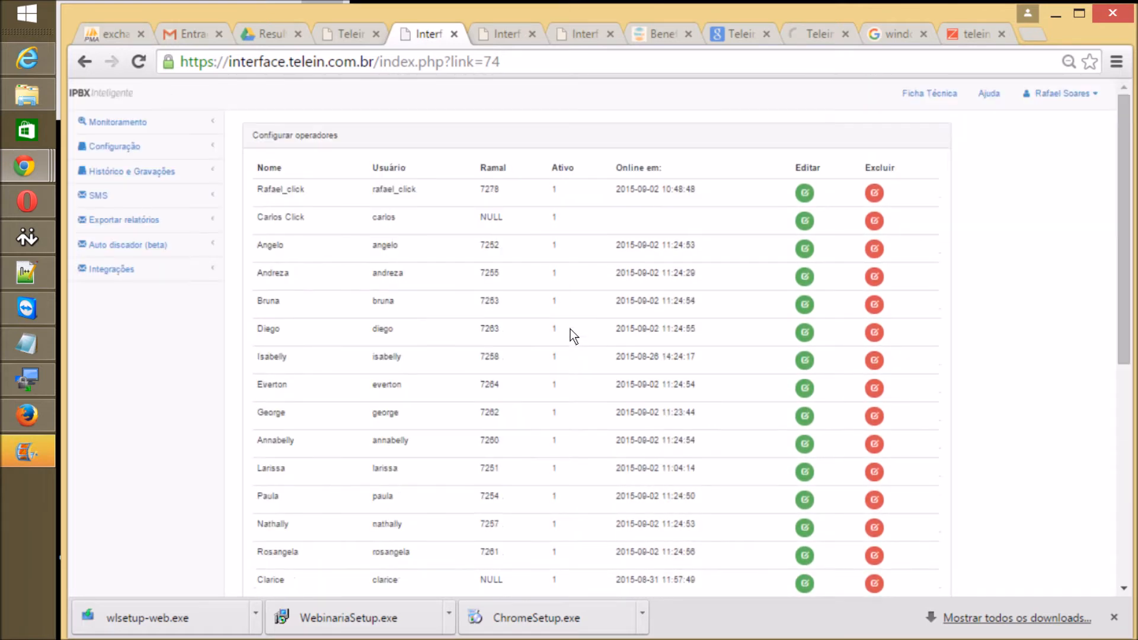
{"action": "scroll", "coordinate": [570, 329], "scroll_direction": "down", "scroll_amount": 7}
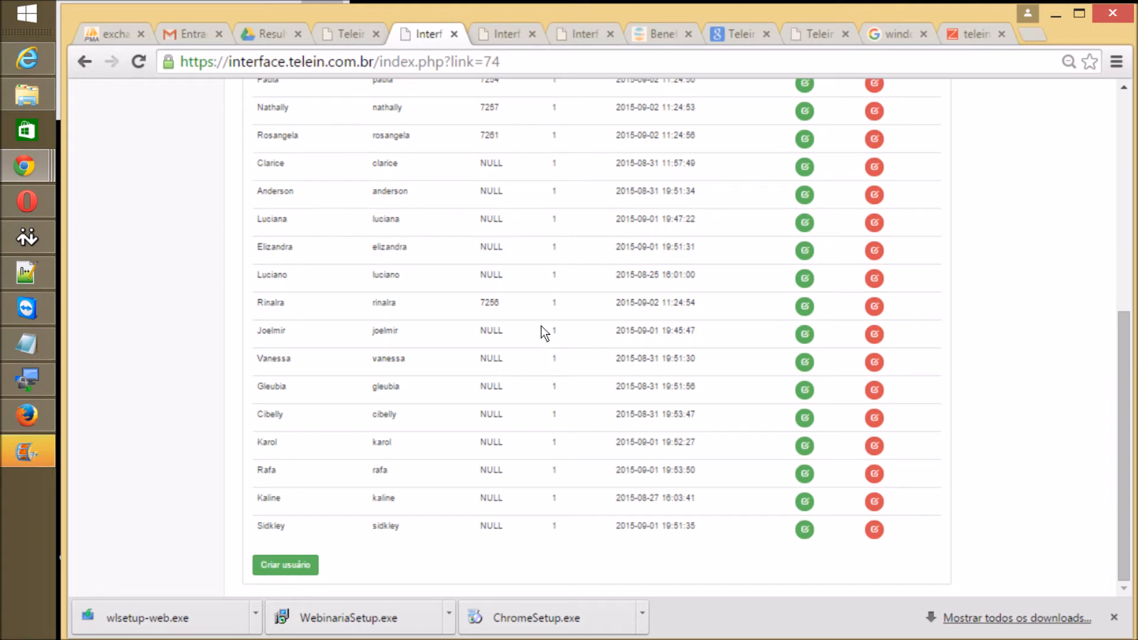
{"action": "scroll", "coordinate": [542, 327], "scroll_direction": "up", "scroll_amount": 7}
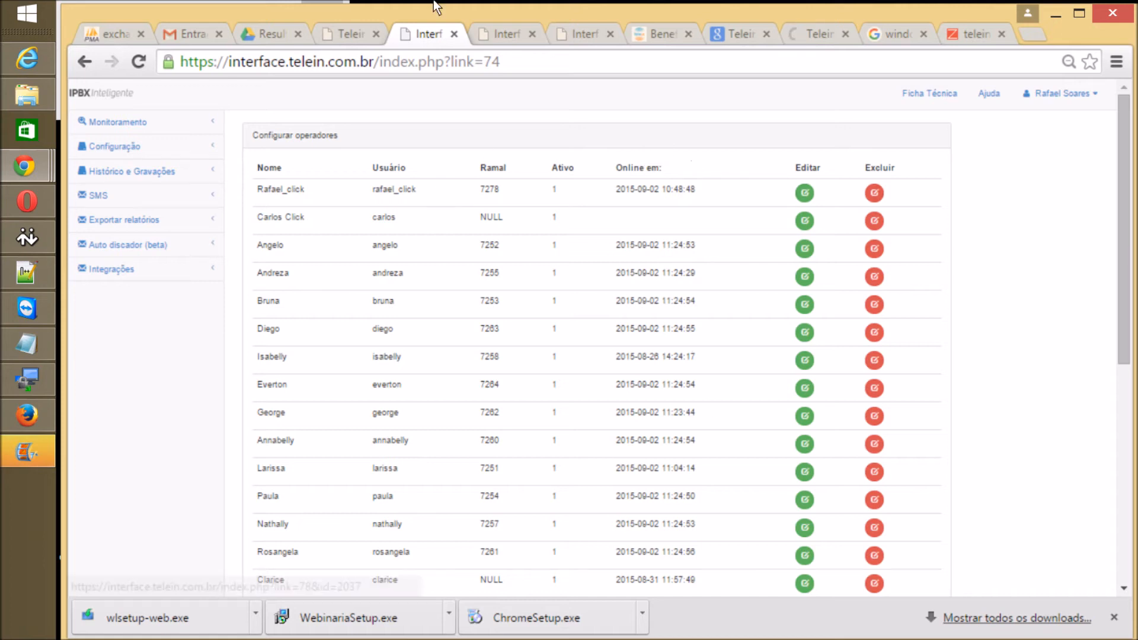
Step: Cycle past the API tab to the operator portal tab and reload it with F5
{"action": "key", "text": "ctrl+Tab"}
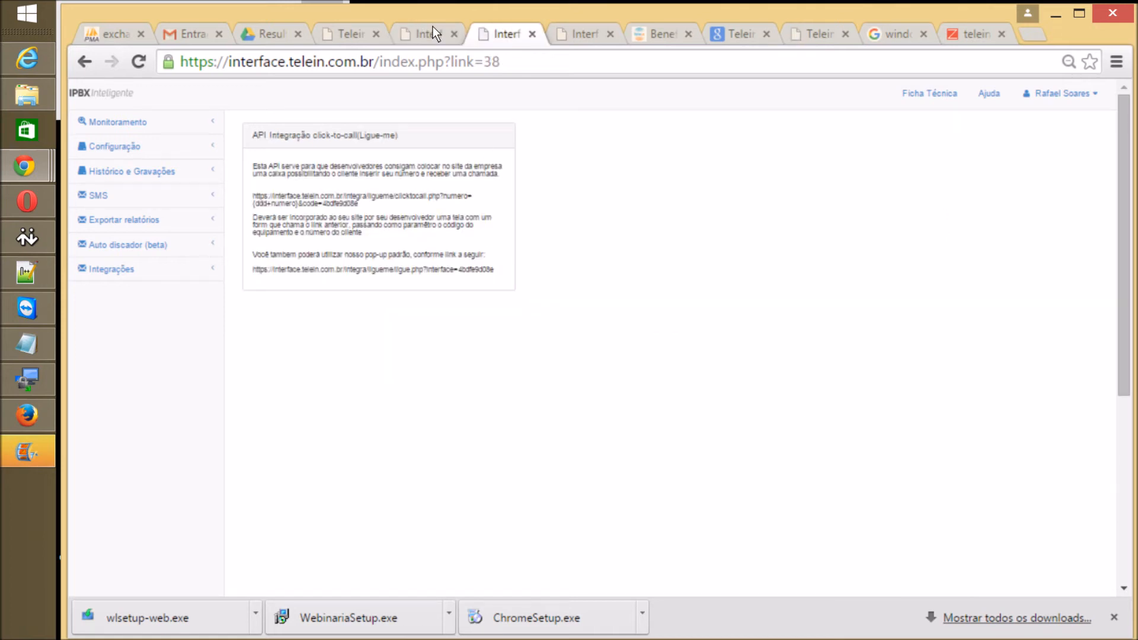
{"action": "key", "text": "ctrl+Tab"}
{"action": "key", "text": "ctrl+Tab"}
{"action": "key", "text": "ctrl+Tab"}
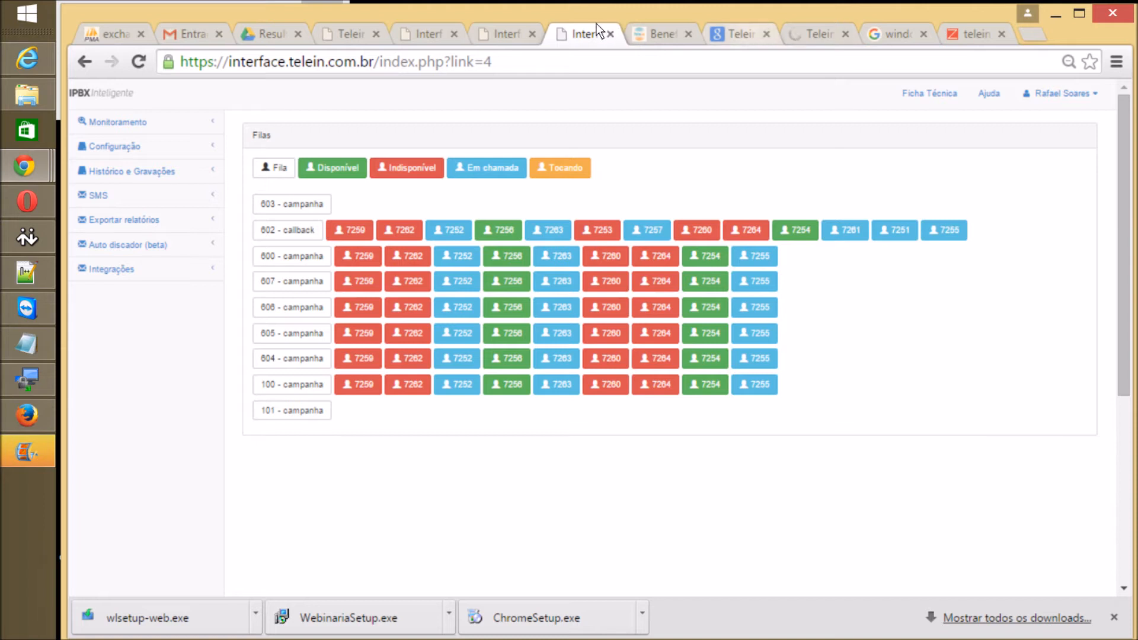
{"action": "key", "text": "F5"}
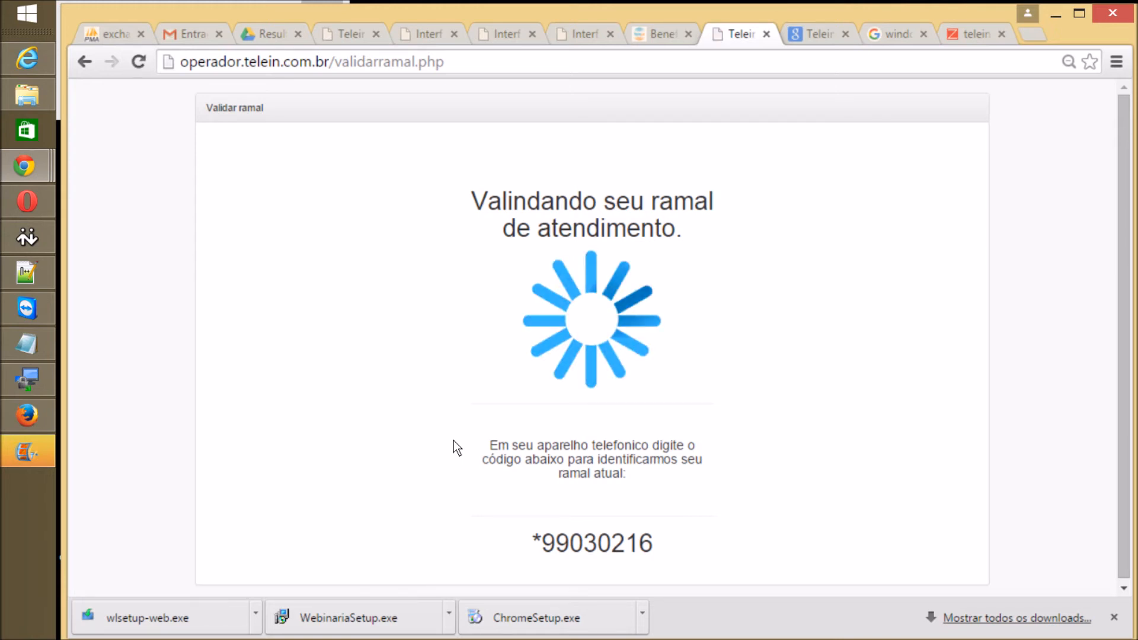
Step: Remove validarramal.php from the address to load the operator portal's start page
{"action": "left_click_drag", "start_coordinate": [331, 62], "coordinate": [433, 80]}
{"action": "key", "text": "BackSpace"}
{"action": "key", "text": "Return"}
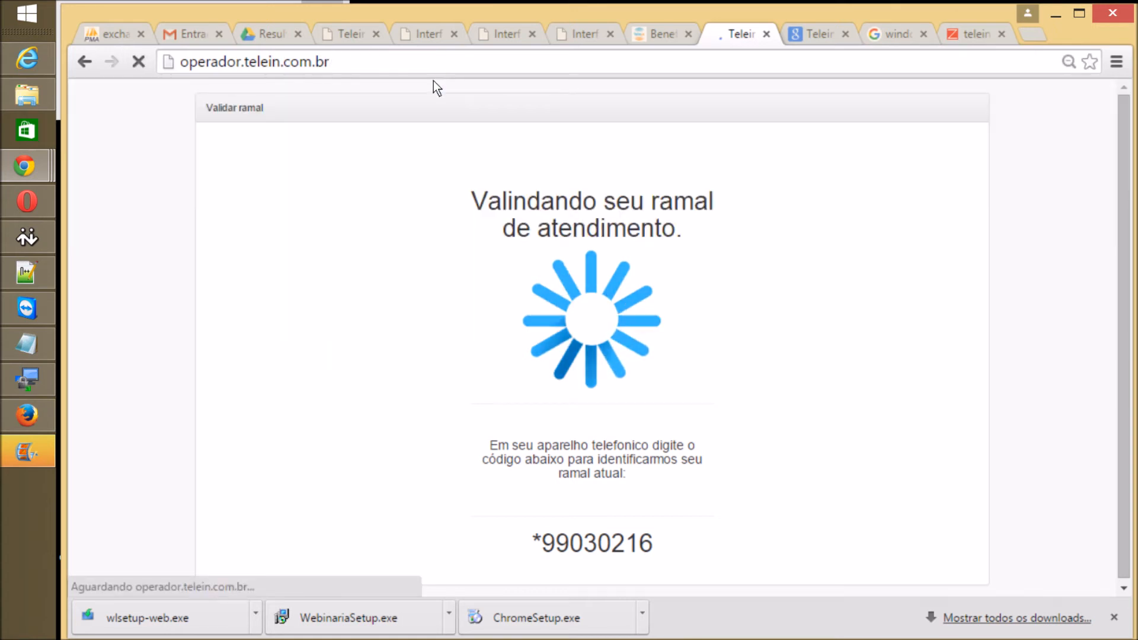
Step: Log in with the click-to-call operator's username and password, dismissing the alert and save-password prompt
{"action": "type", "text": "_click"}
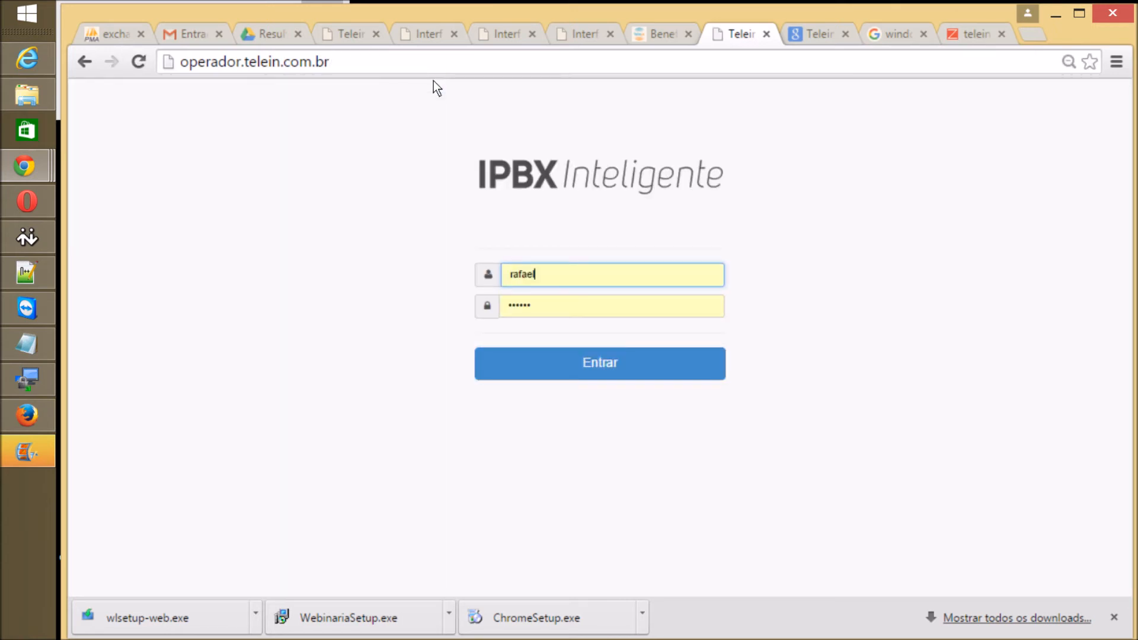
{"action": "key", "text": "Tab"}
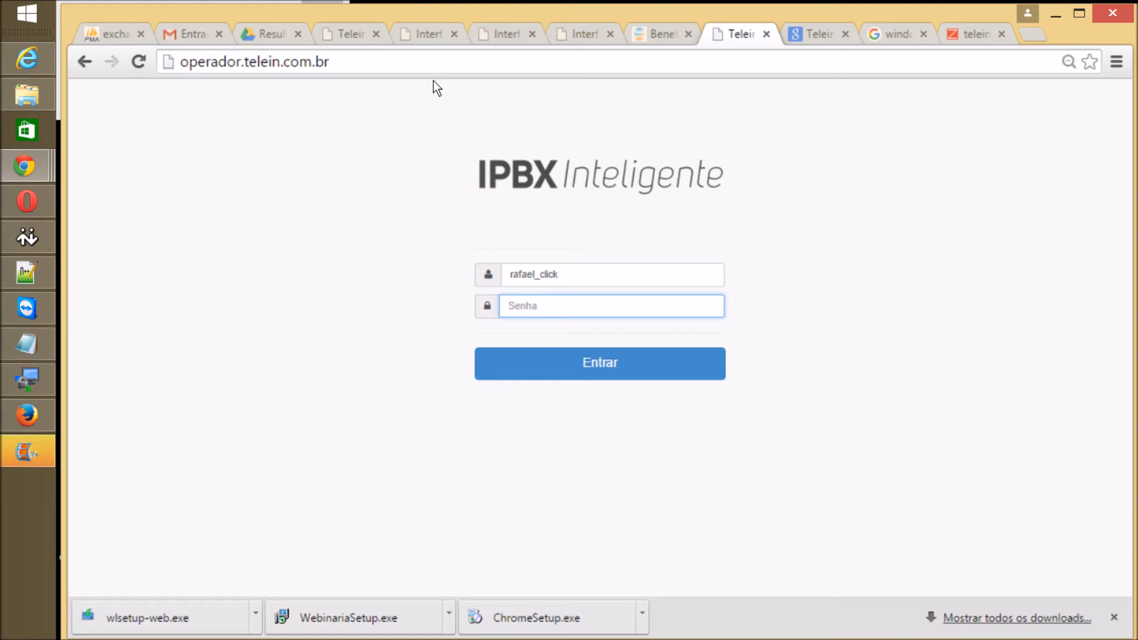
{"action": "type", "text": "12345"}
{"action": "key", "text": "Return"}
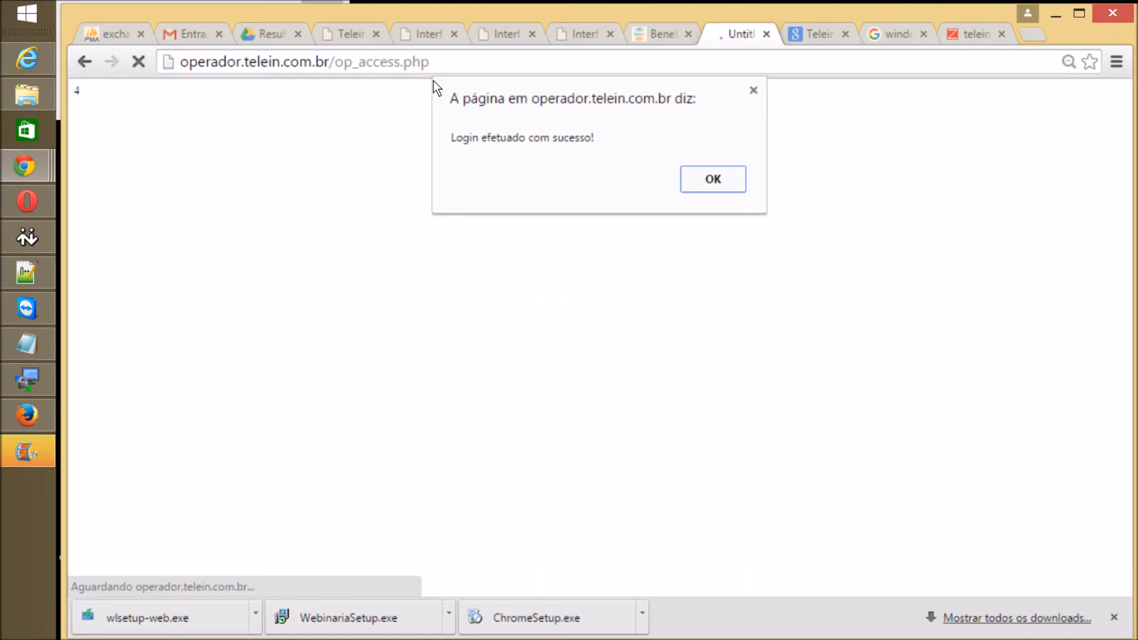
{"action": "key", "text": "Return"}
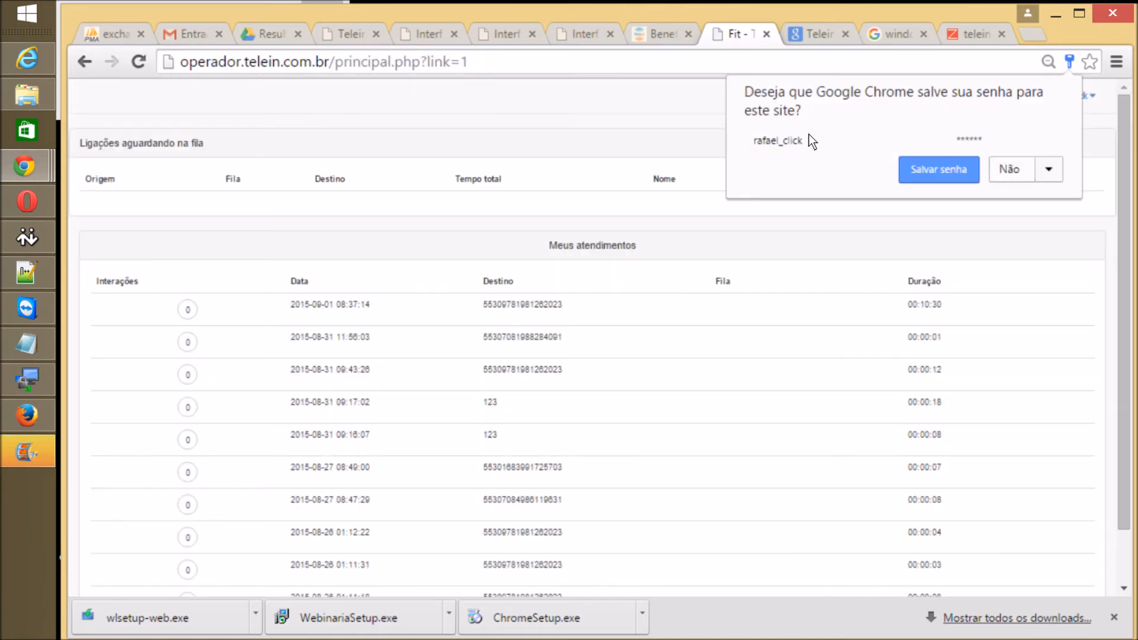
{"action": "key", "text": "Escape"}
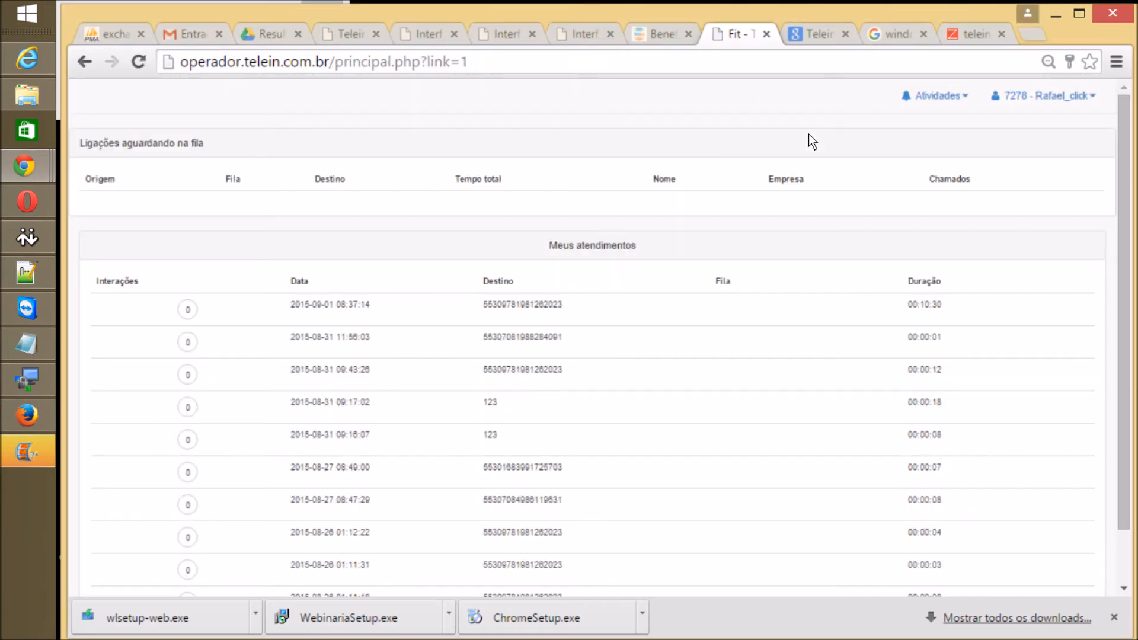
{"action": "key", "text": "Tab"}
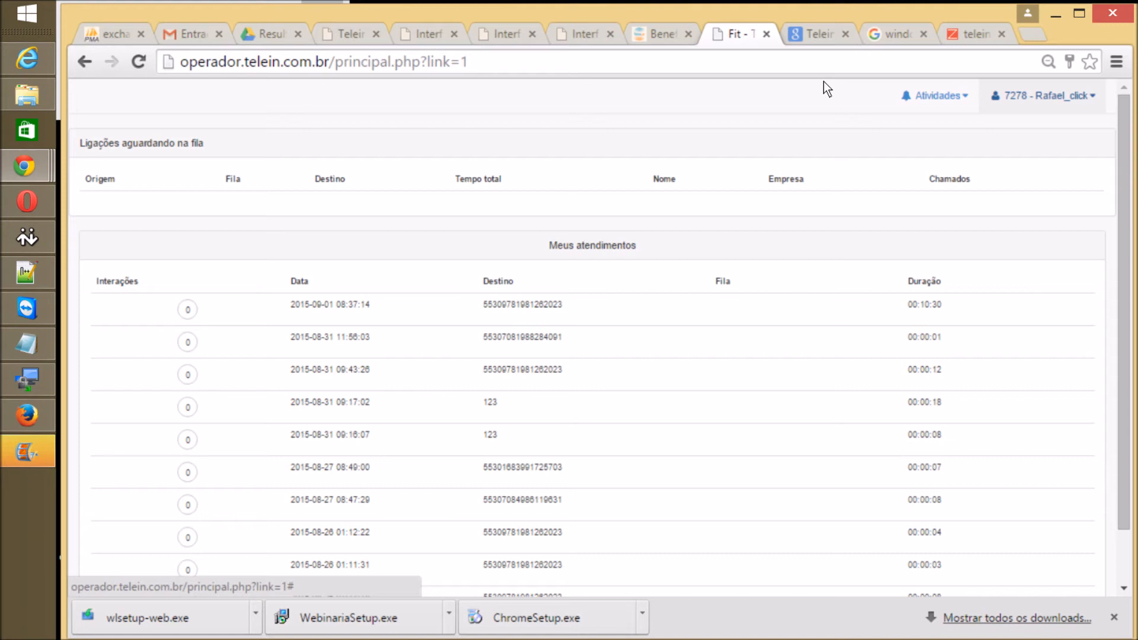
{"action": "key", "text": "Return"}
{"action": "key", "text": "Down"}
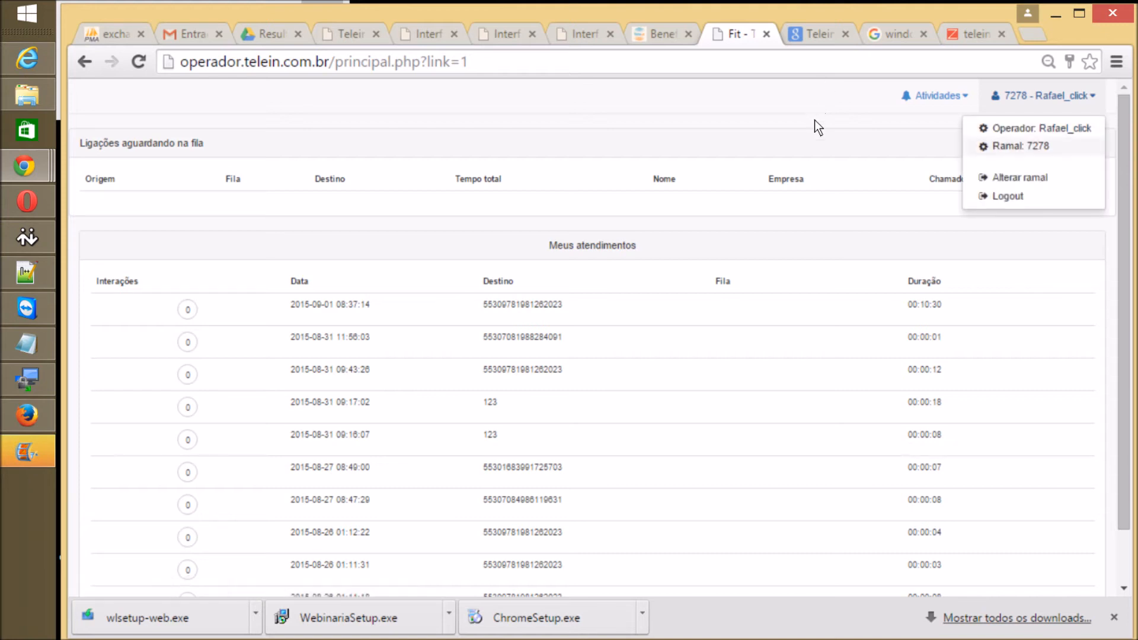
{"action": "key", "text": "Down"}
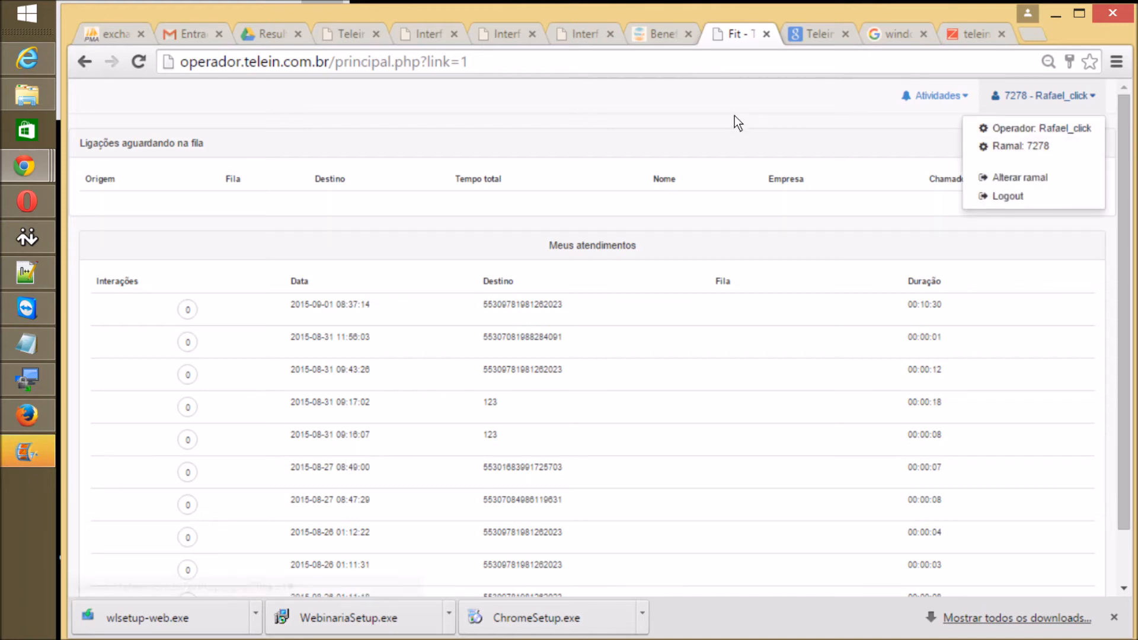
{"action": "left_click", "coordinate": [686, 105]}
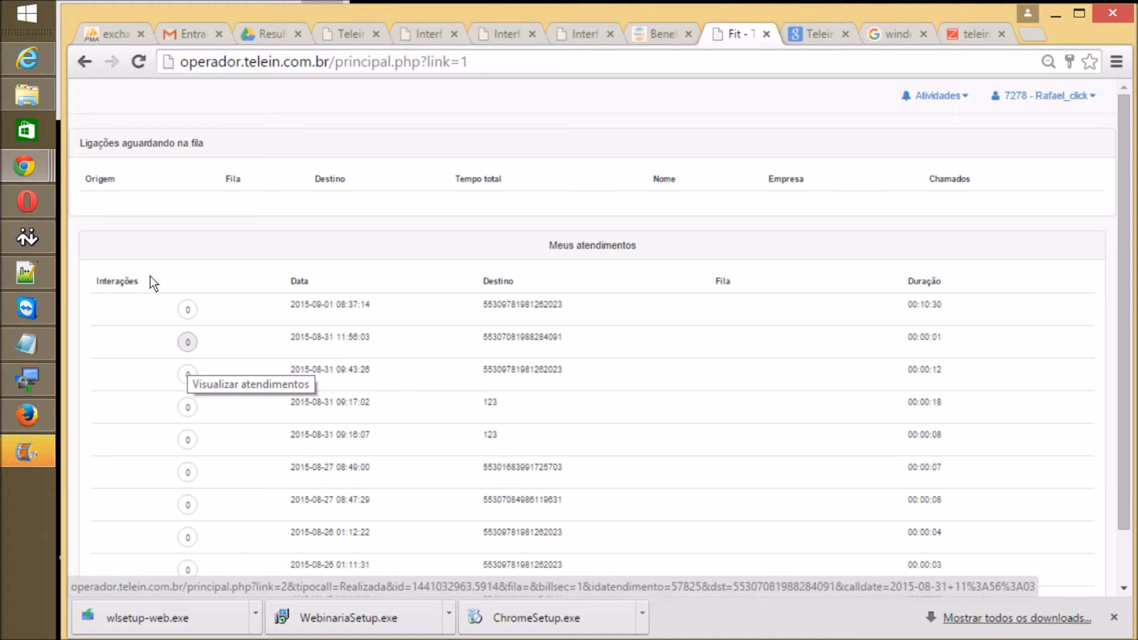
{"action": "left_click", "coordinate": [150, 277]}
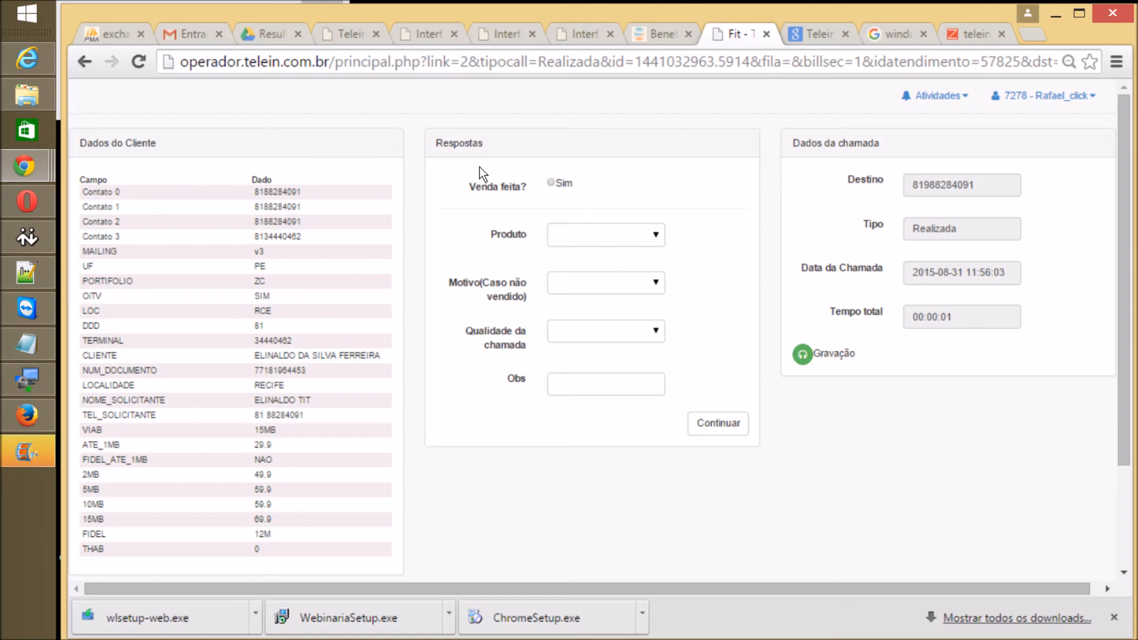
{"action": "key", "text": "alt+Down"}
{"action": "left_click", "coordinate": [510, 176]}
{"action": "key", "text": "Tab"}
{"action": "key", "text": "alt+Down"}
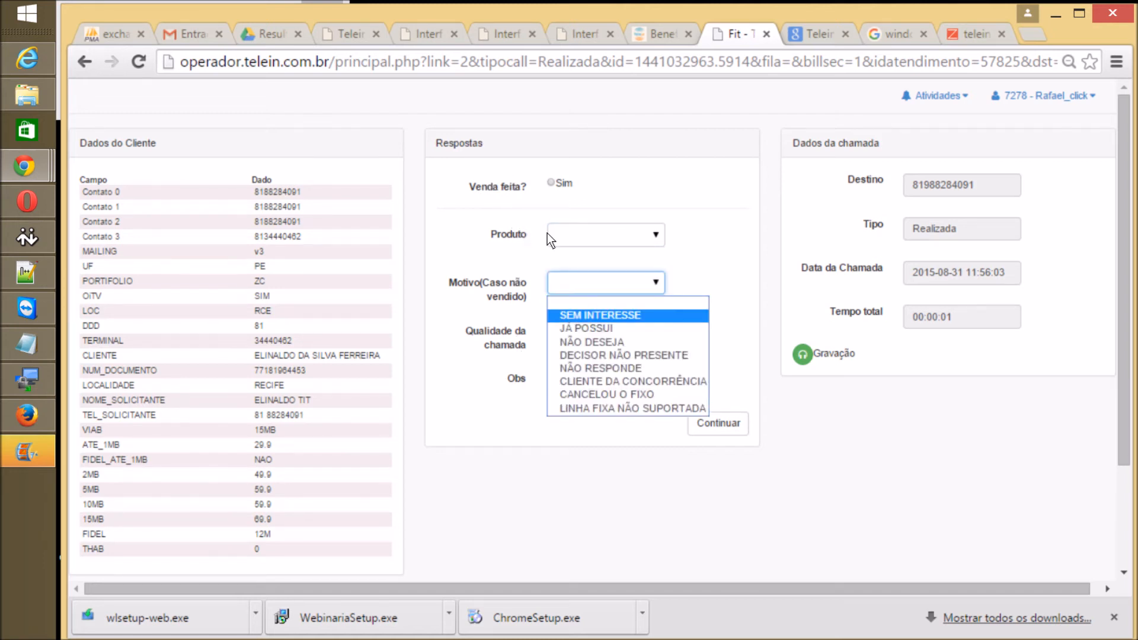
{"action": "key", "text": "Return"}
Step: Set the call quality to BOA after browsing its options
{"action": "key", "text": "Tab"}
{"action": "key", "text": "alt+Down"}
{"action": "key", "text": "Down"}
{"action": "left_click", "coordinate": [552, 279]}
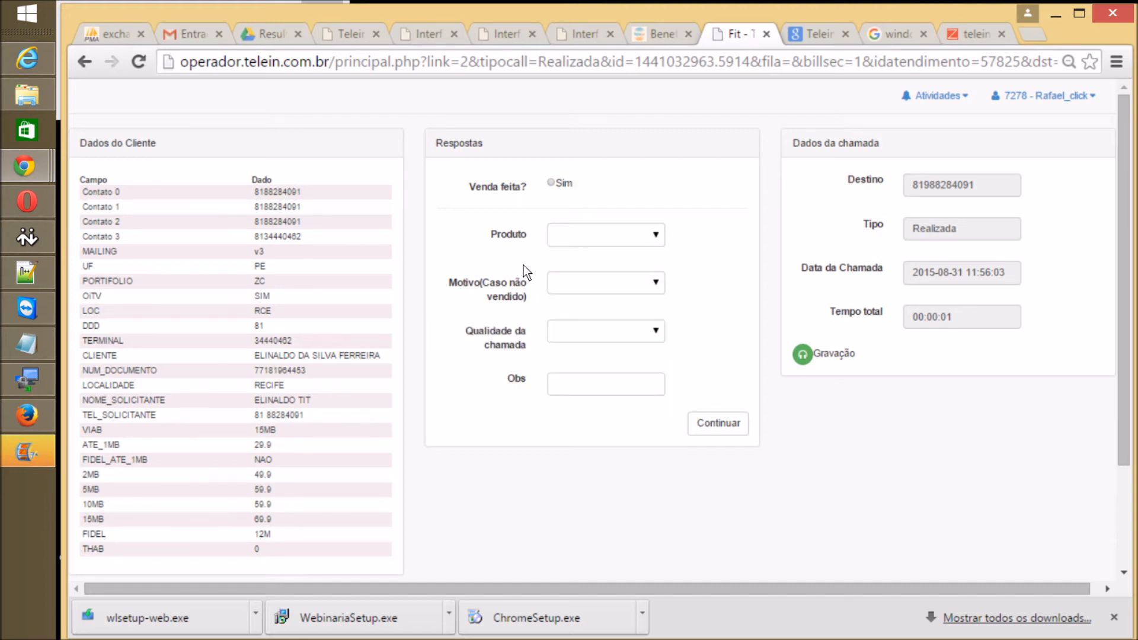
{"action": "key", "text": "alt+Down"}
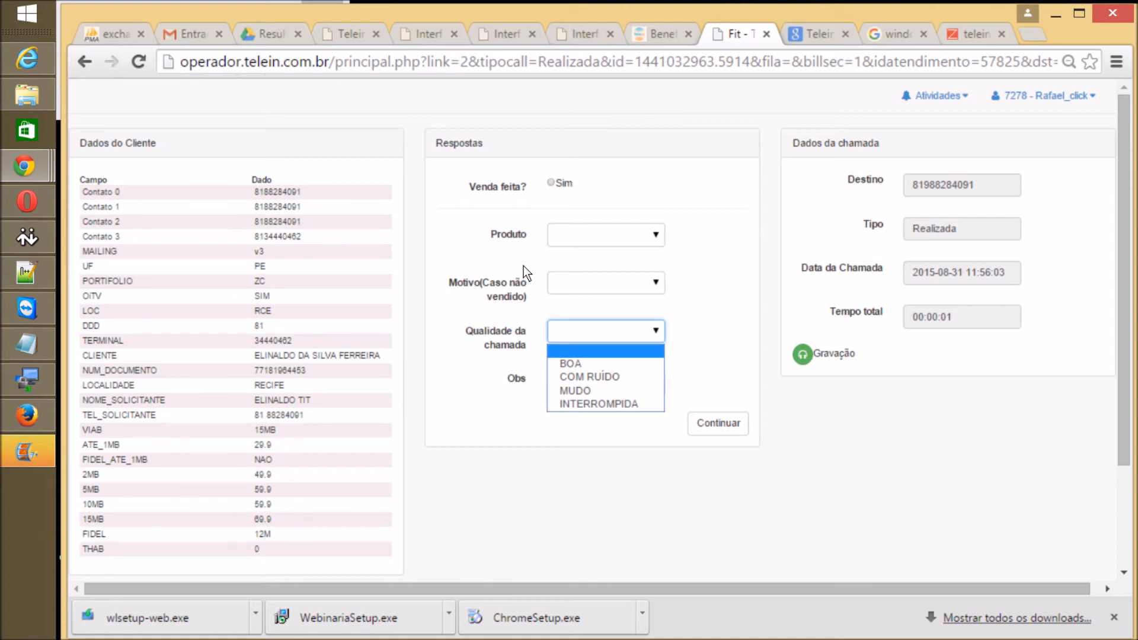
{"action": "key", "text": "Down"}
{"action": "key", "text": "Down"}
{"action": "key", "text": "Down"}
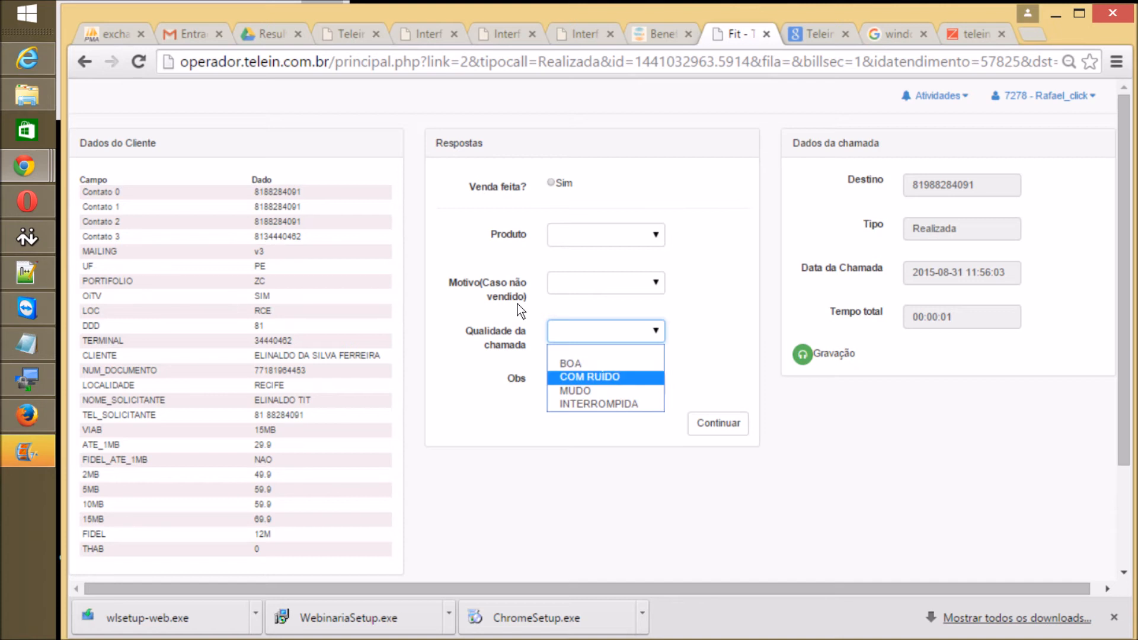
{"action": "key", "text": "Up"}
{"action": "key", "text": "Up"}
{"action": "key", "text": "Down"}
{"action": "key", "text": "Down"}
{"action": "key", "text": "Down"}
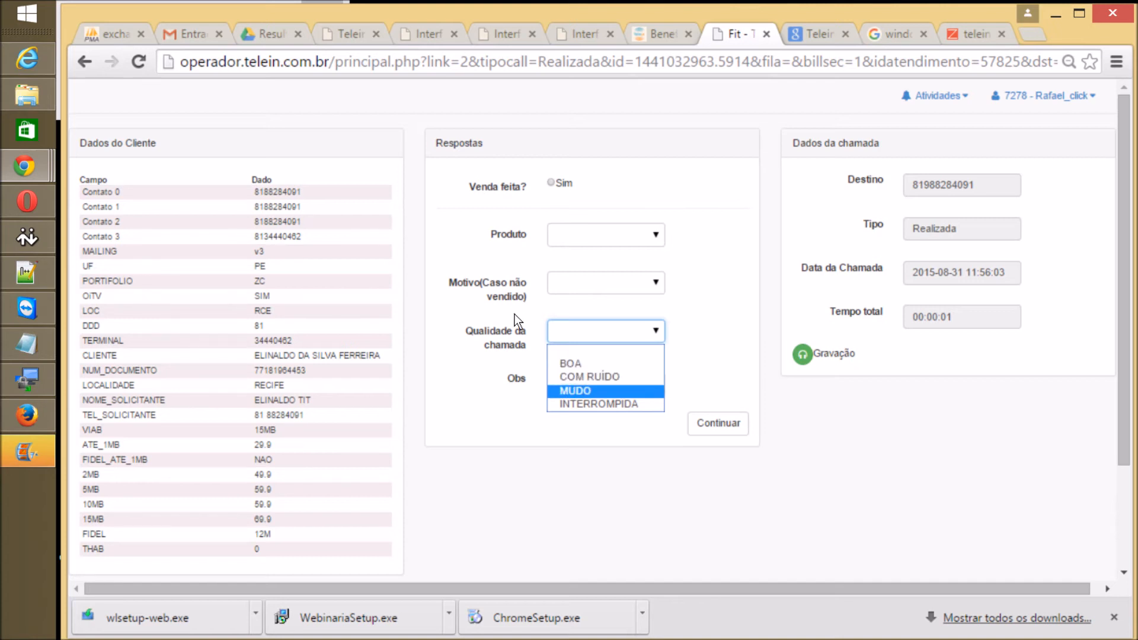
{"action": "key", "text": "Home"}
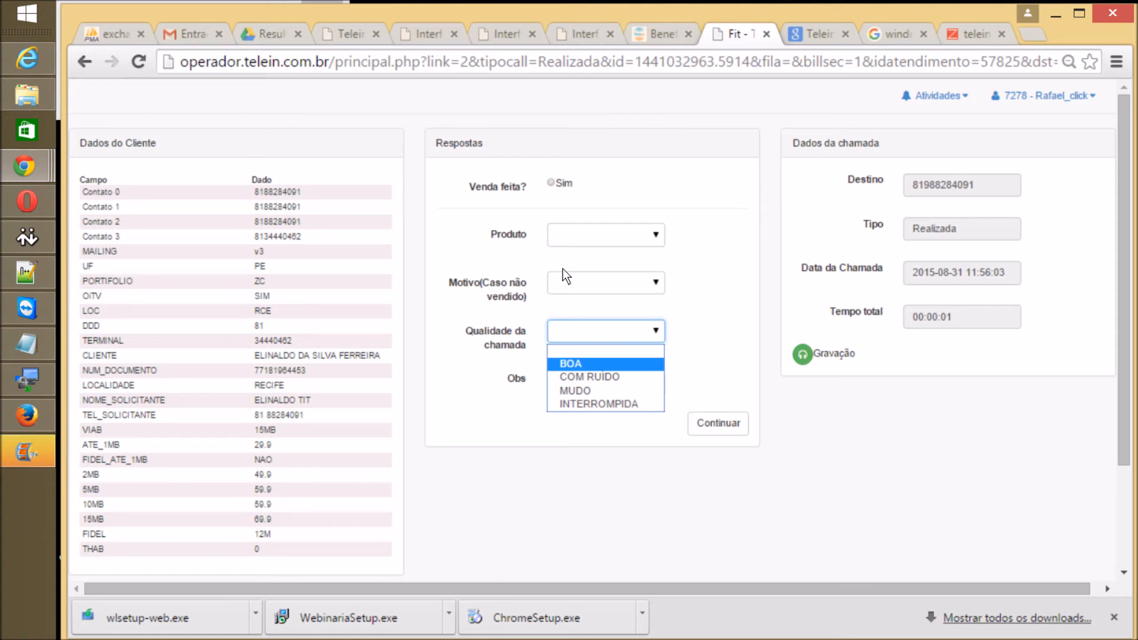
{"action": "key", "text": "Down"}
{"action": "key", "text": "Up"}
{"action": "key", "text": "Return"}
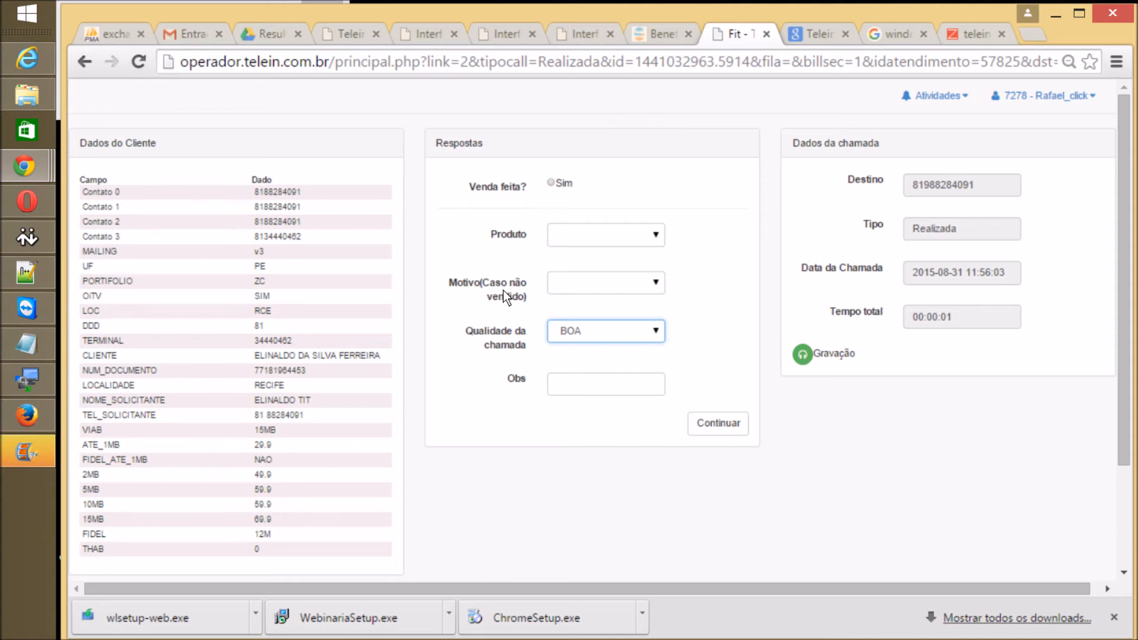
Step: Move to the observations field and scroll the call screen down and back up
{"action": "key", "text": "Tab"}
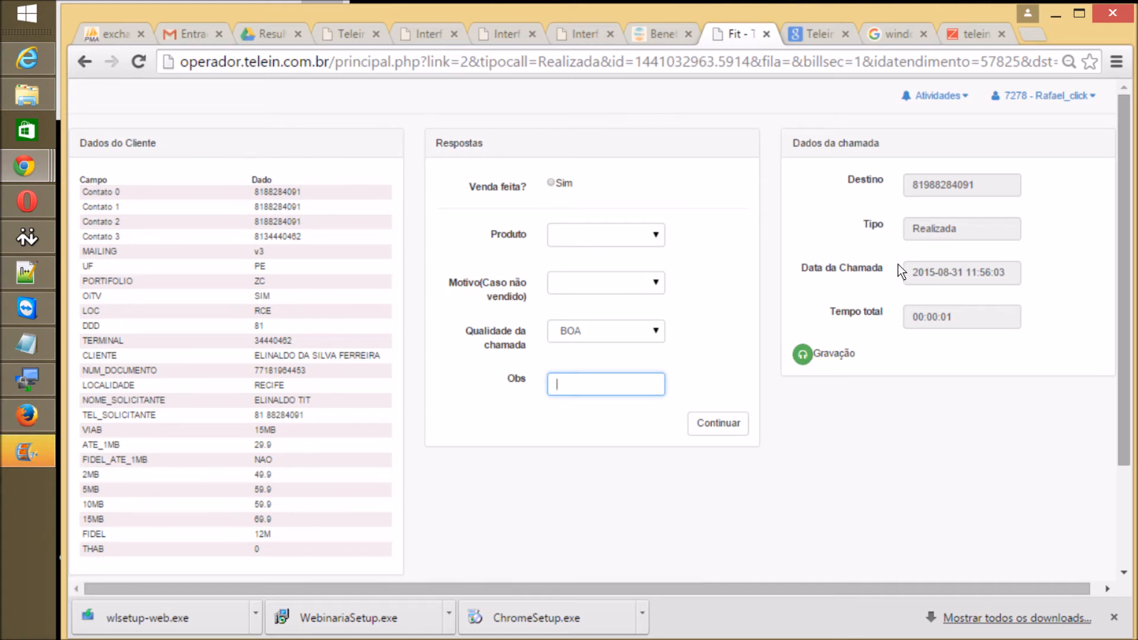
{"action": "scroll", "coordinate": [901, 276], "scroll_direction": "down", "scroll_amount": 3}
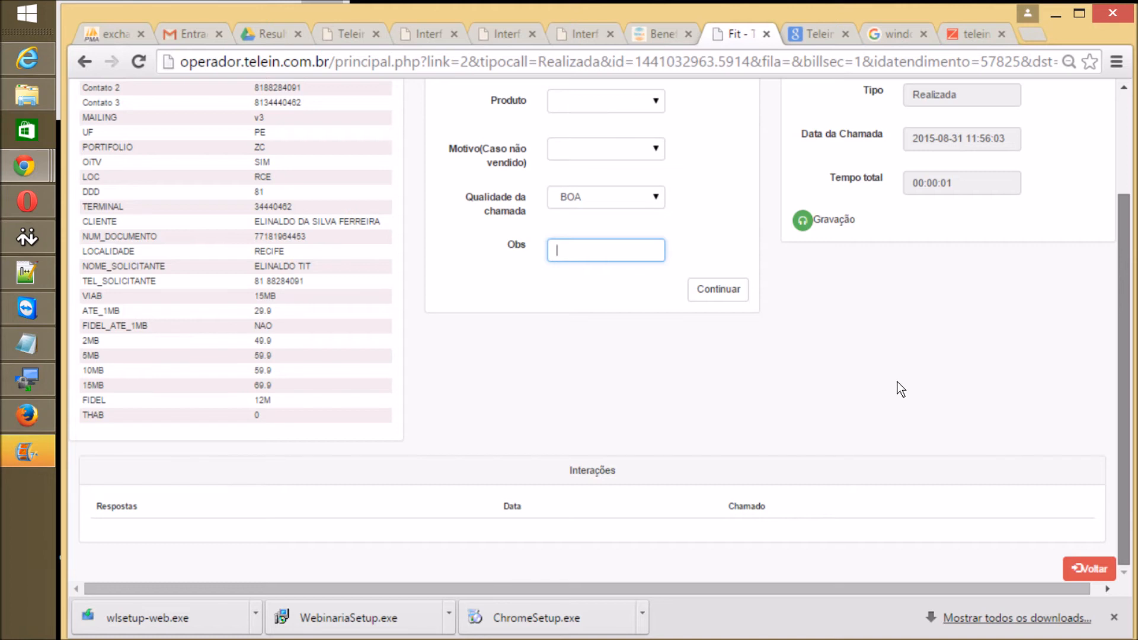
{"action": "scroll", "coordinate": [898, 382], "scroll_direction": "up", "scroll_amount": 3}
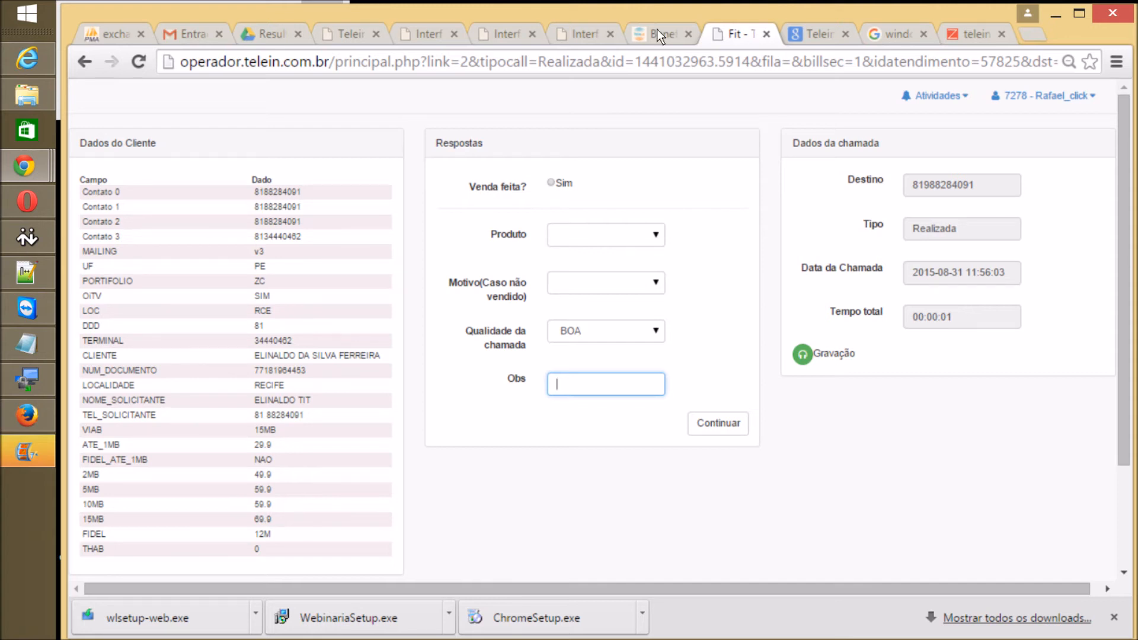
Step: Back in the admin panel, open Formularios and view statistics for the Click_2008 form
{"action": "left_click", "coordinate": [584, 34]}
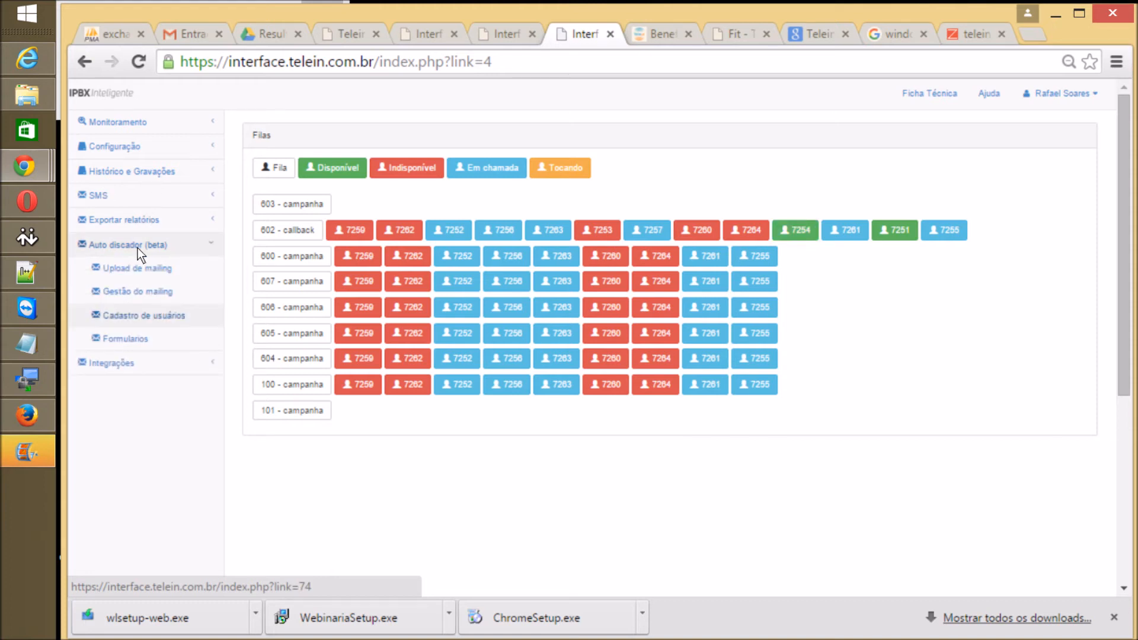
{"action": "left_click", "coordinate": [134, 268]}
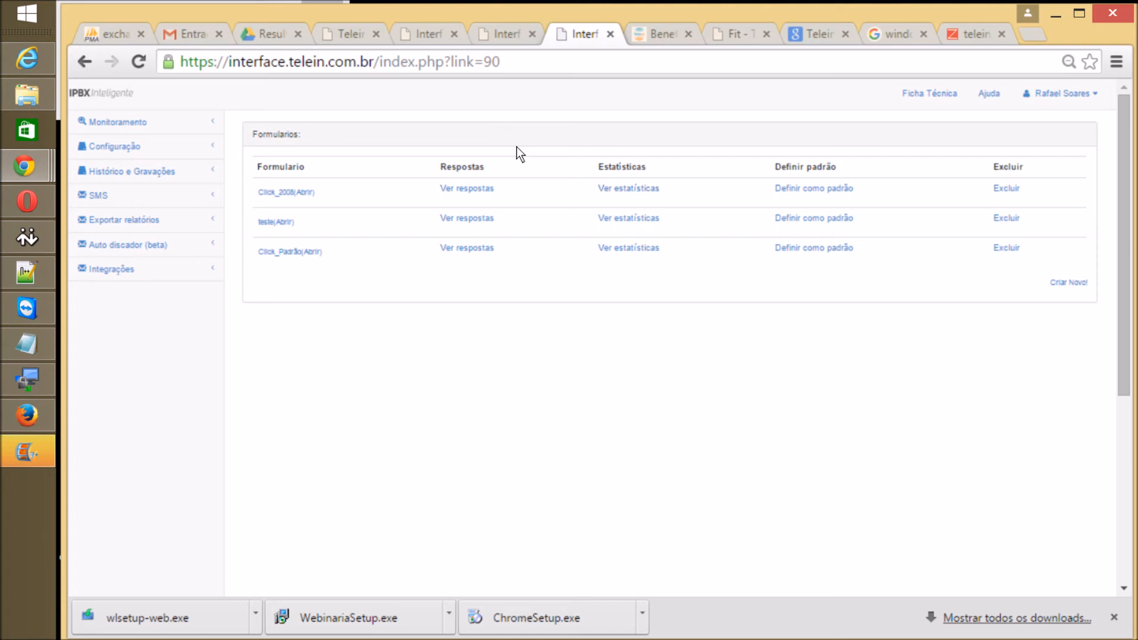
{"action": "left_click", "coordinate": [651, 187]}
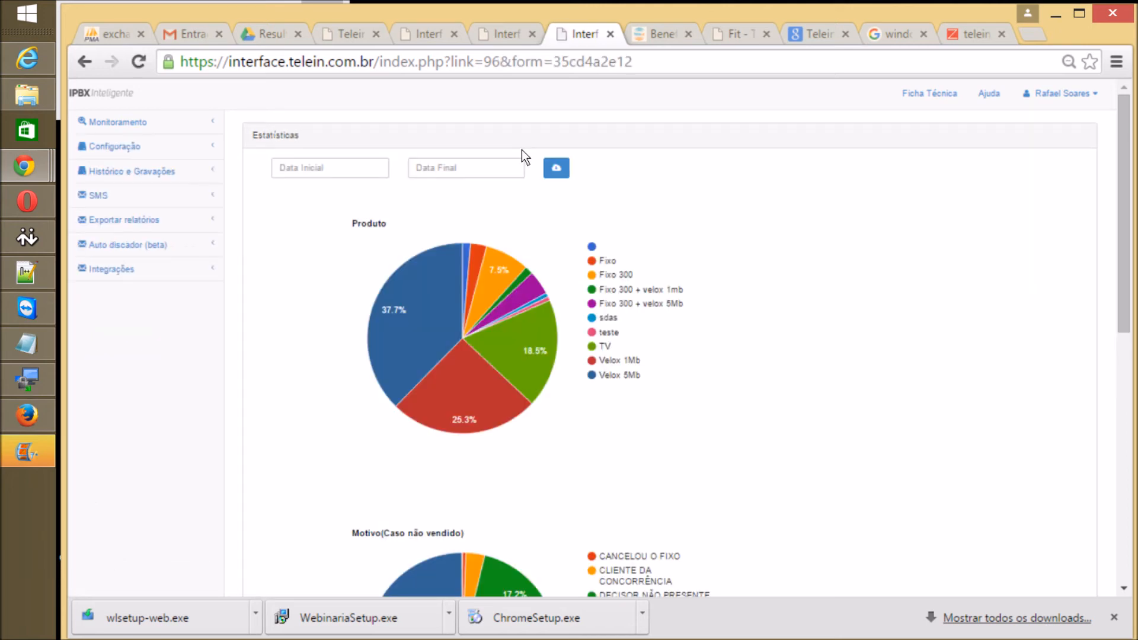
{"action": "scroll", "coordinate": [522, 149], "scroll_direction": "down", "scroll_amount": 3}
{"action": "mouse_move", "coordinate": [402, 159]}
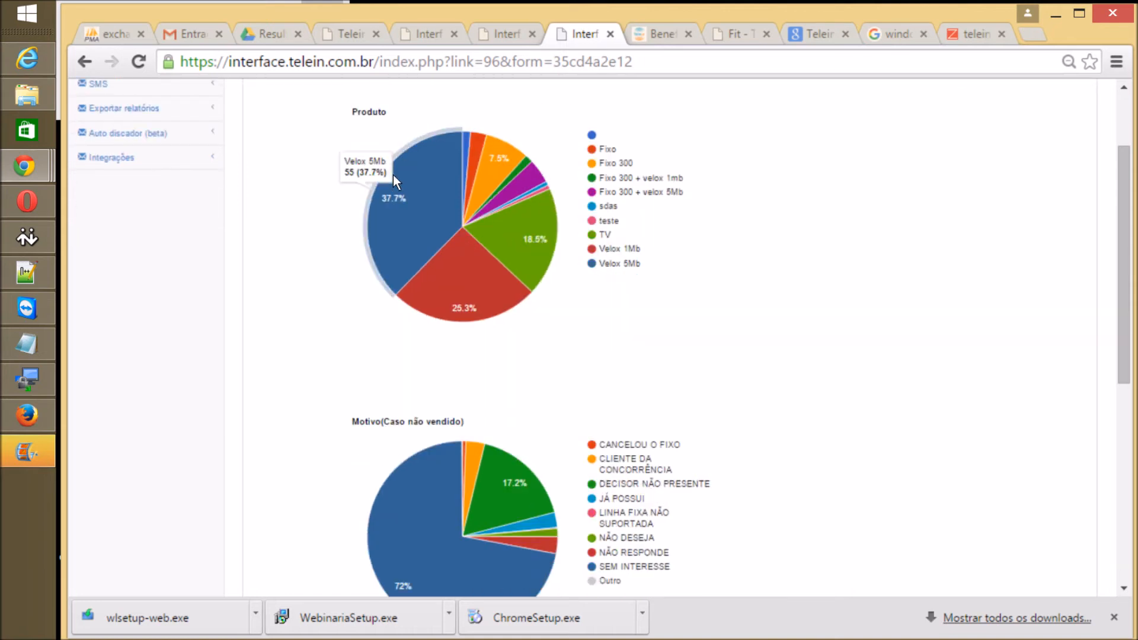
{"action": "scroll", "coordinate": [657, 160], "scroll_direction": "down", "scroll_amount": 4}
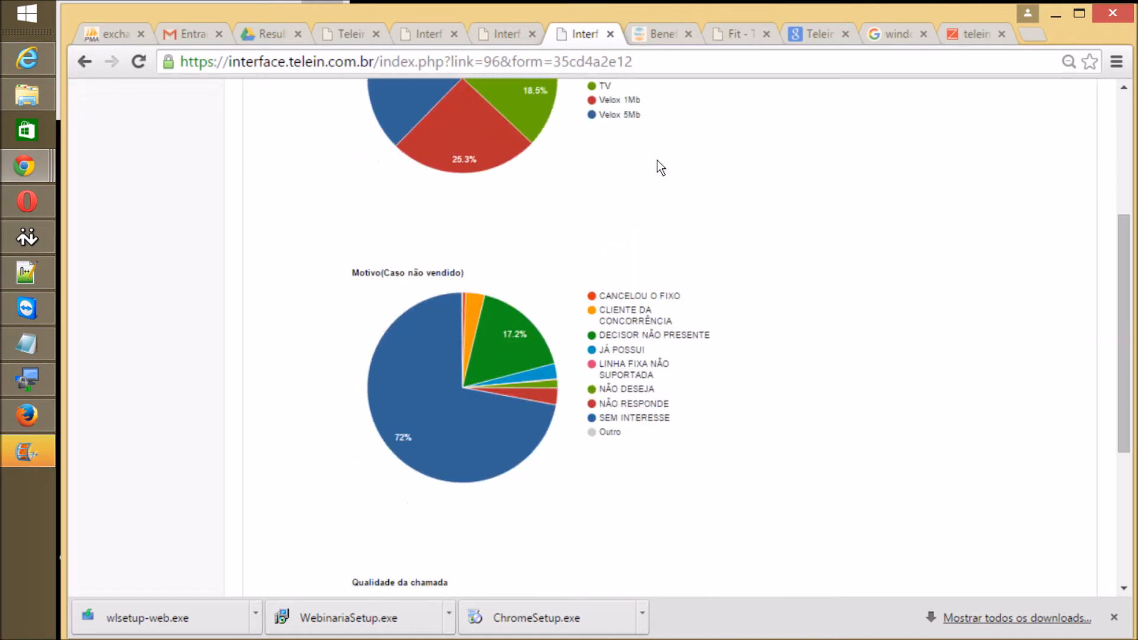
{"action": "scroll", "coordinate": [661, 168], "scroll_direction": "down", "scroll_amount": 2}
{"action": "mouse_move", "coordinate": [328, 276]}
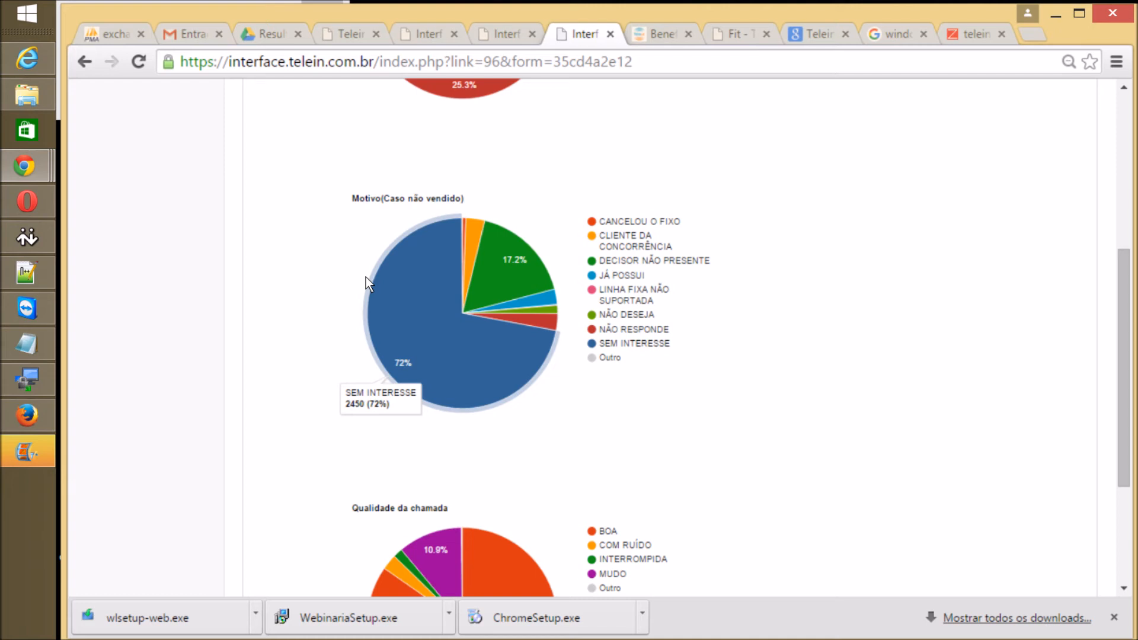
{"action": "scroll", "coordinate": [367, 278], "scroll_direction": "down", "scroll_amount": 4}
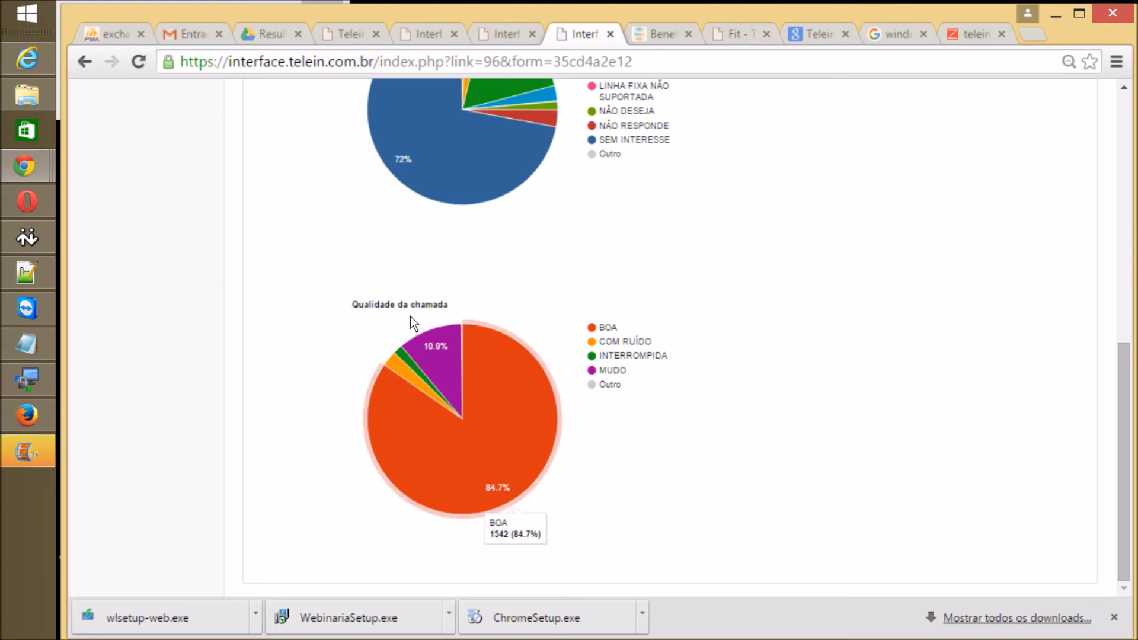
{"action": "scroll", "coordinate": [411, 315], "scroll_direction": "up", "scroll_amount": 8}
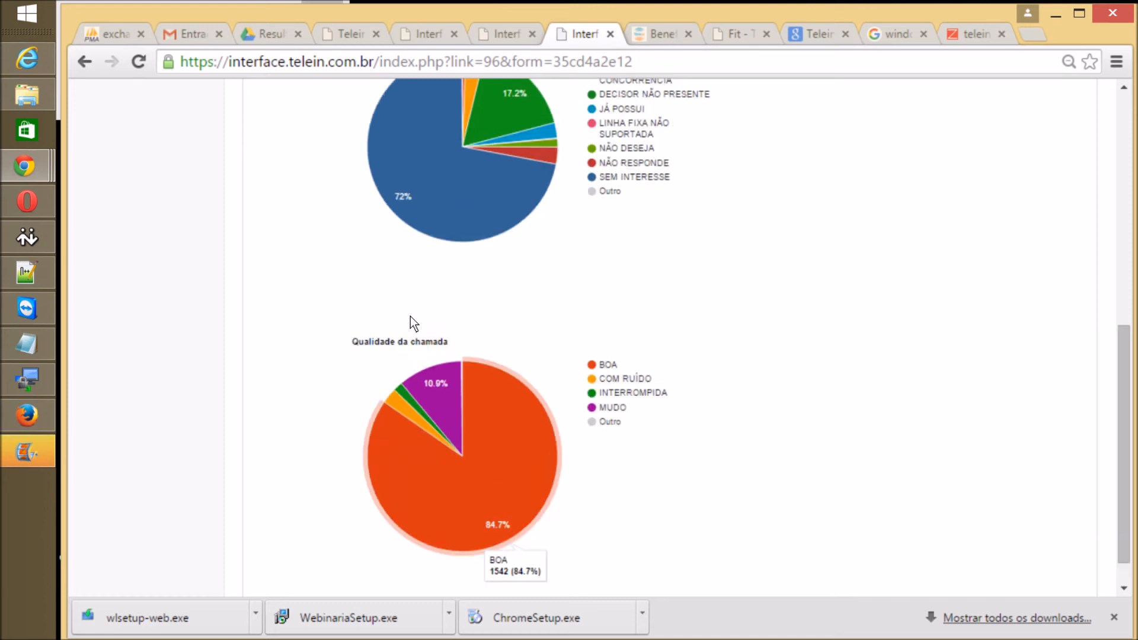
{"action": "scroll", "coordinate": [410, 315], "scroll_direction": "down", "scroll_amount": 2}
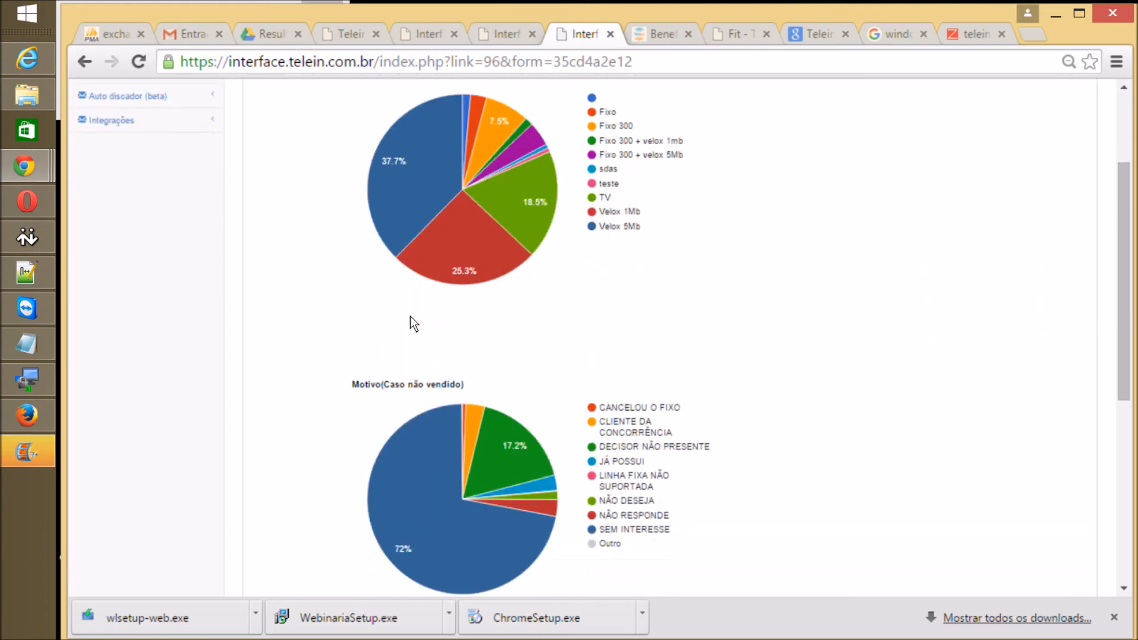
{"action": "scroll", "coordinate": [410, 315], "scroll_direction": "up", "scroll_amount": 1}
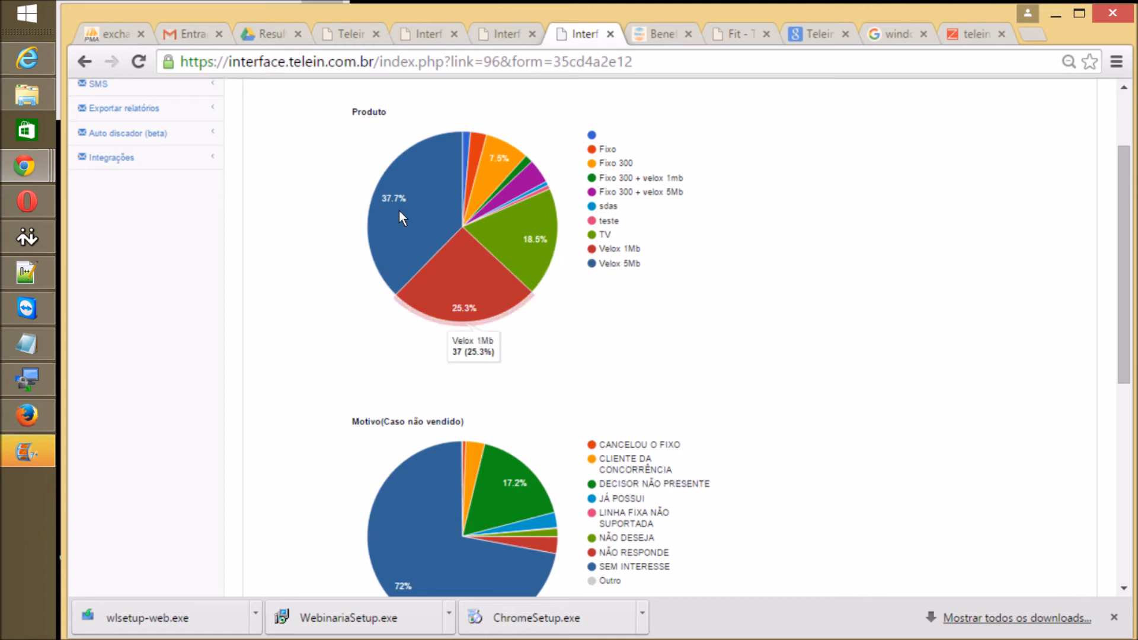
{"action": "scroll", "coordinate": [400, 213], "scroll_direction": "down", "scroll_amount": 3}
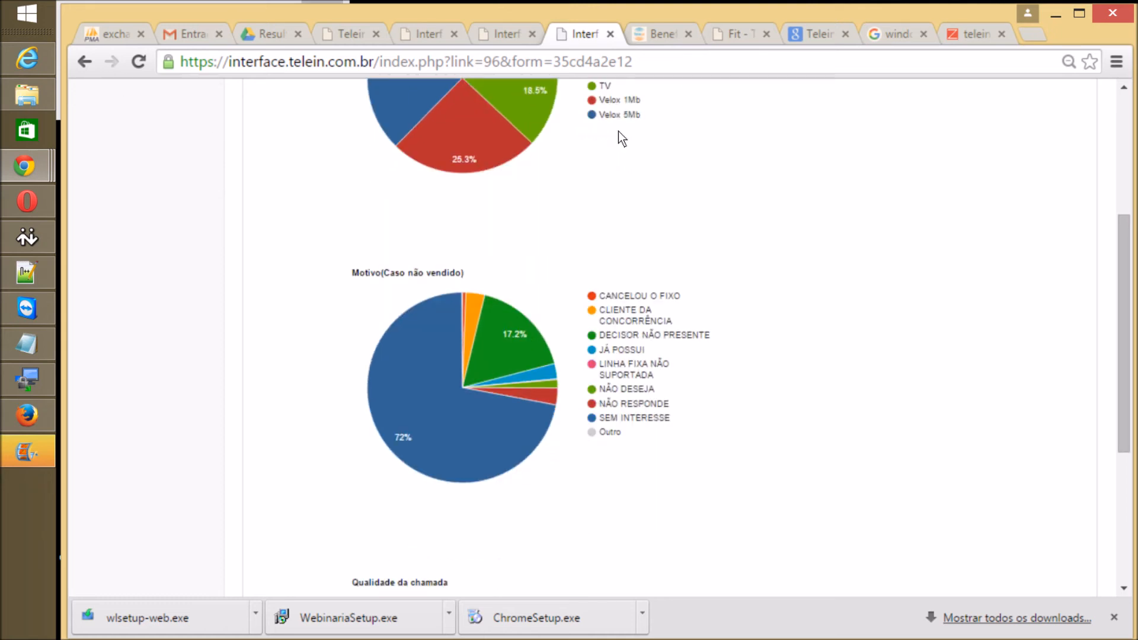
{"action": "scroll", "coordinate": [618, 132], "scroll_direction": "up", "scroll_amount": 5}
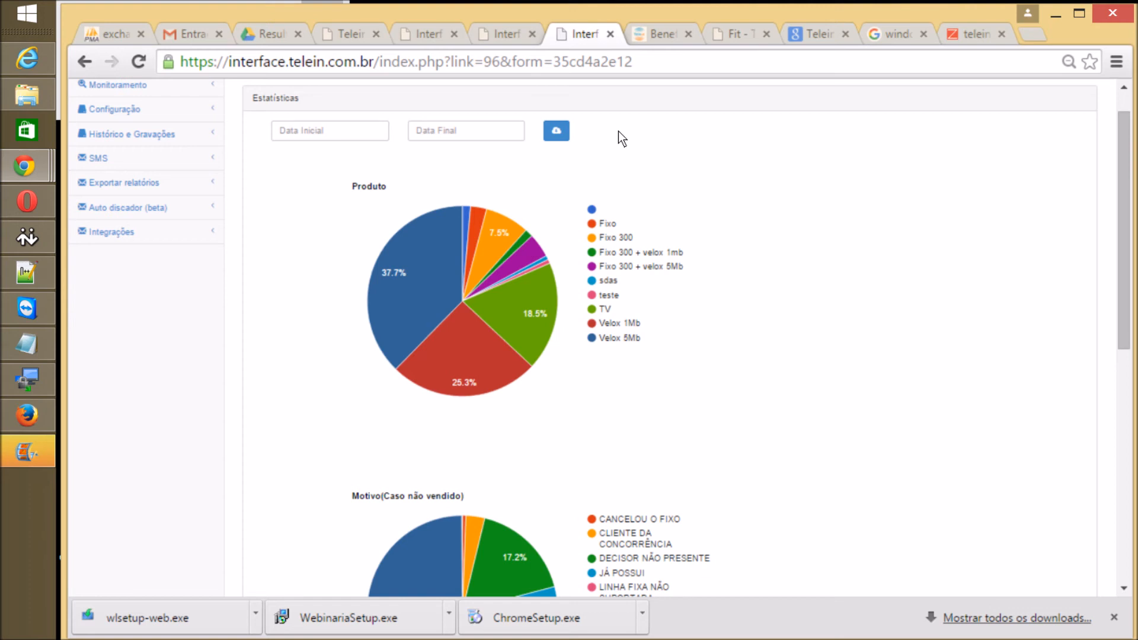
{"action": "scroll", "coordinate": [618, 131], "scroll_direction": "up", "scroll_amount": 1}
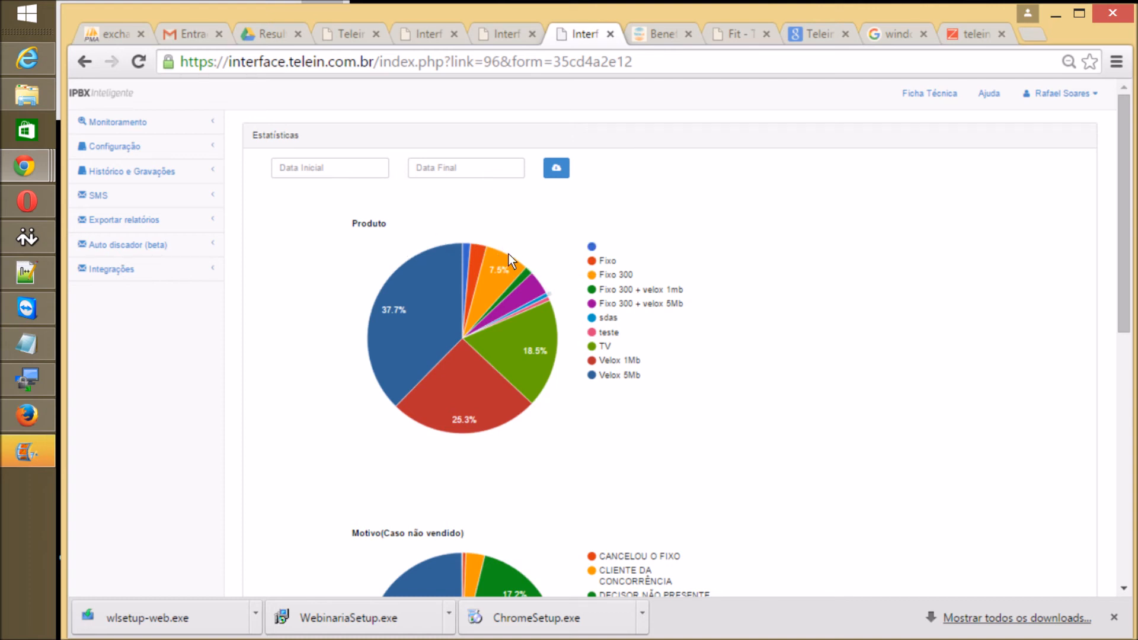
Step: Browse the Monitoramento > Ramais SIP extension grid, then open Monitoramento > Resumo geral
{"action": "left_click", "coordinate": [152, 121]}
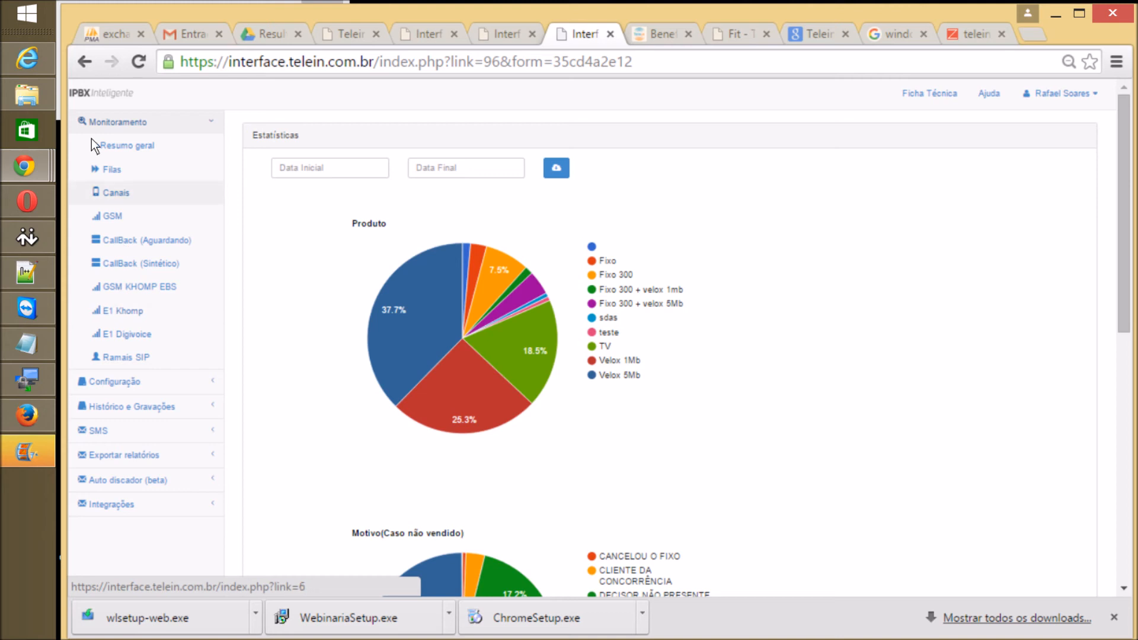
{"action": "left_click", "coordinate": [120, 287]}
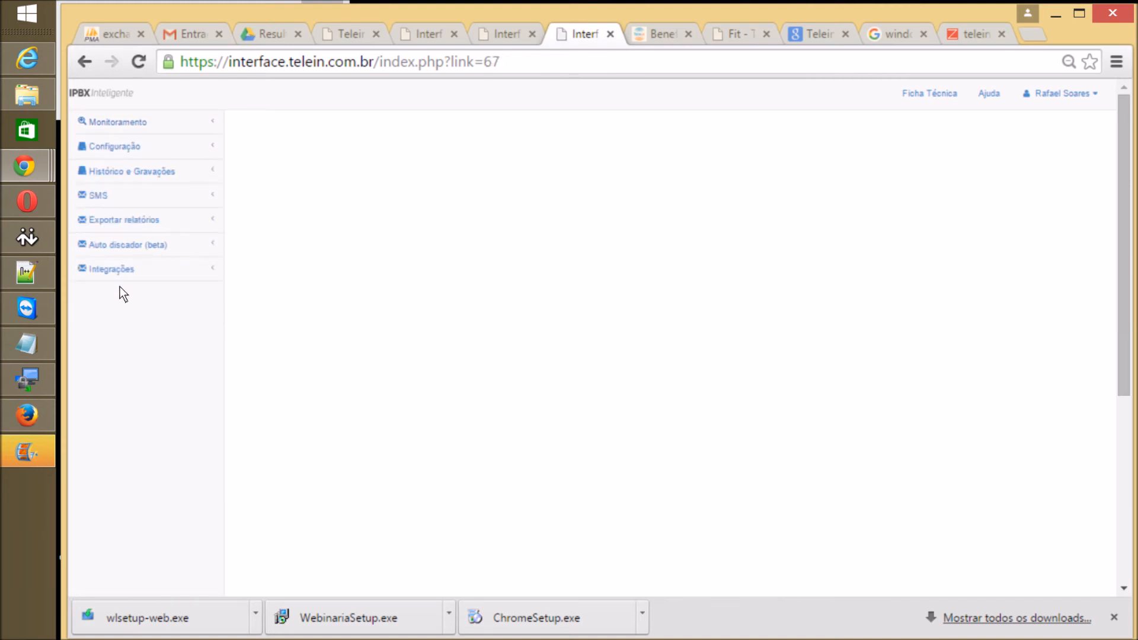
{"action": "scroll", "coordinate": [120, 287], "scroll_direction": "down", "scroll_amount": 4}
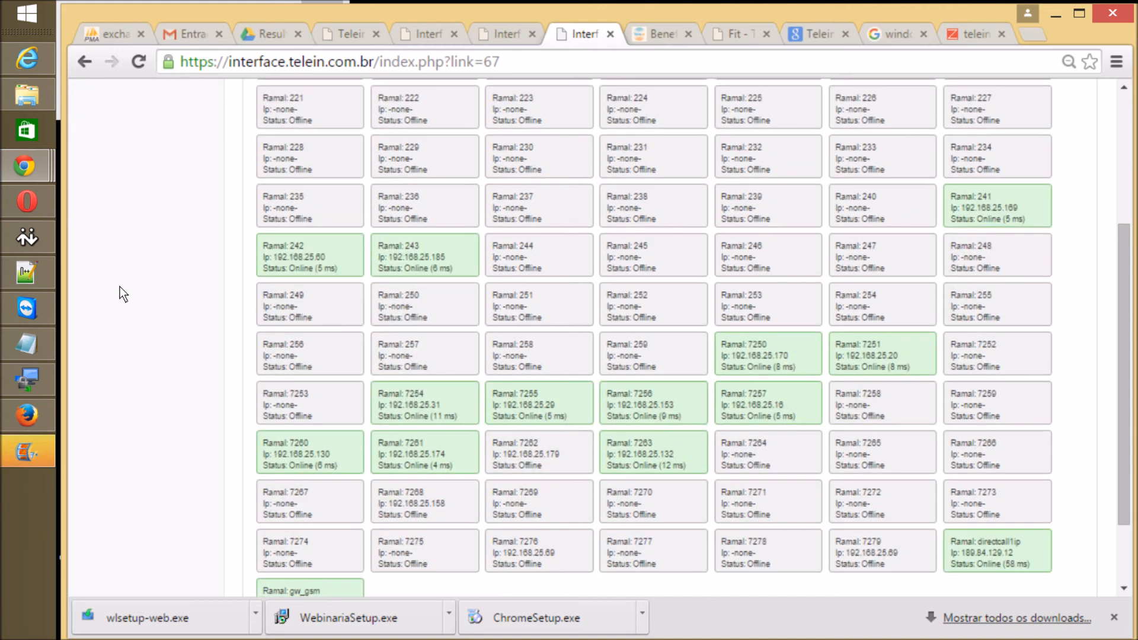
{"action": "scroll", "coordinate": [119, 287], "scroll_direction": "down", "scroll_amount": 1}
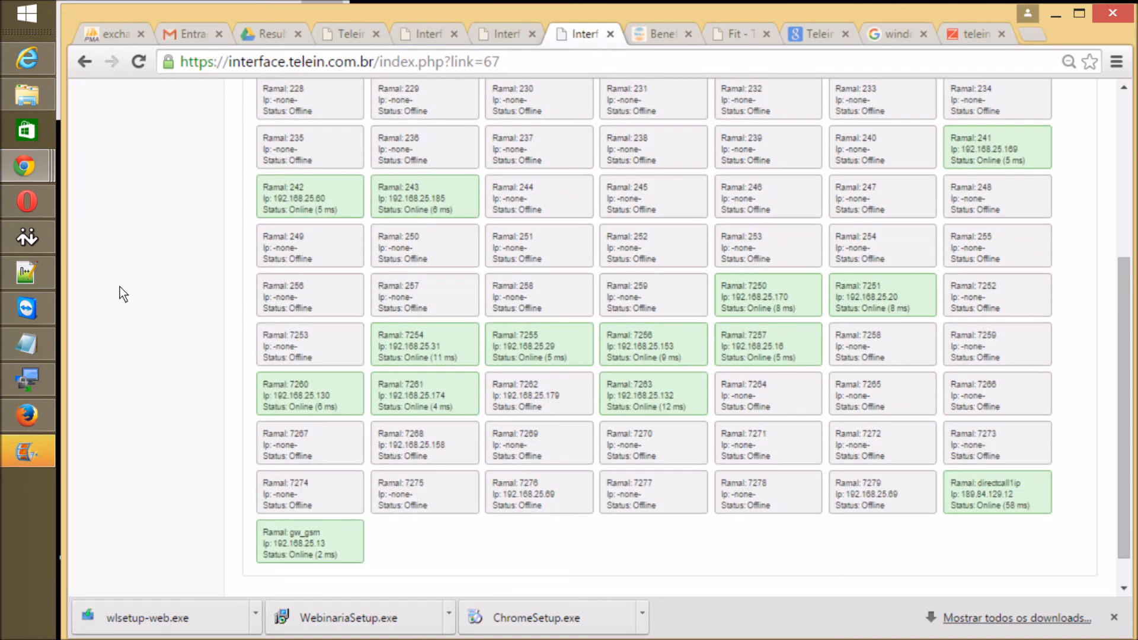
{"action": "scroll", "coordinate": [120, 286], "scroll_direction": "up", "scroll_amount": 5}
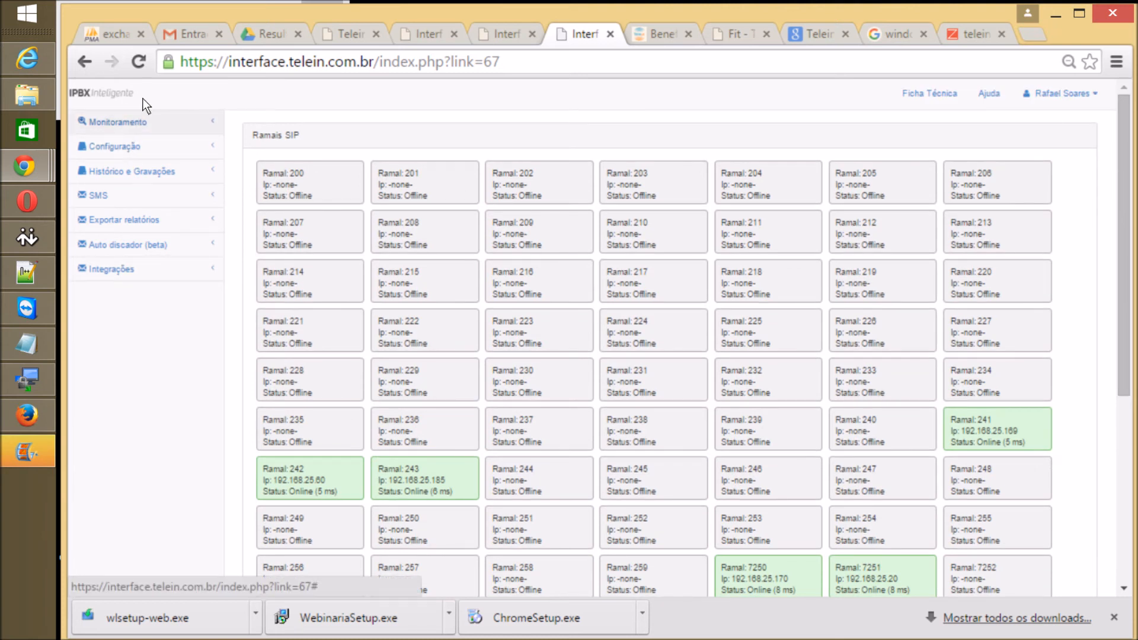
{"action": "left_click", "coordinate": [137, 122]}
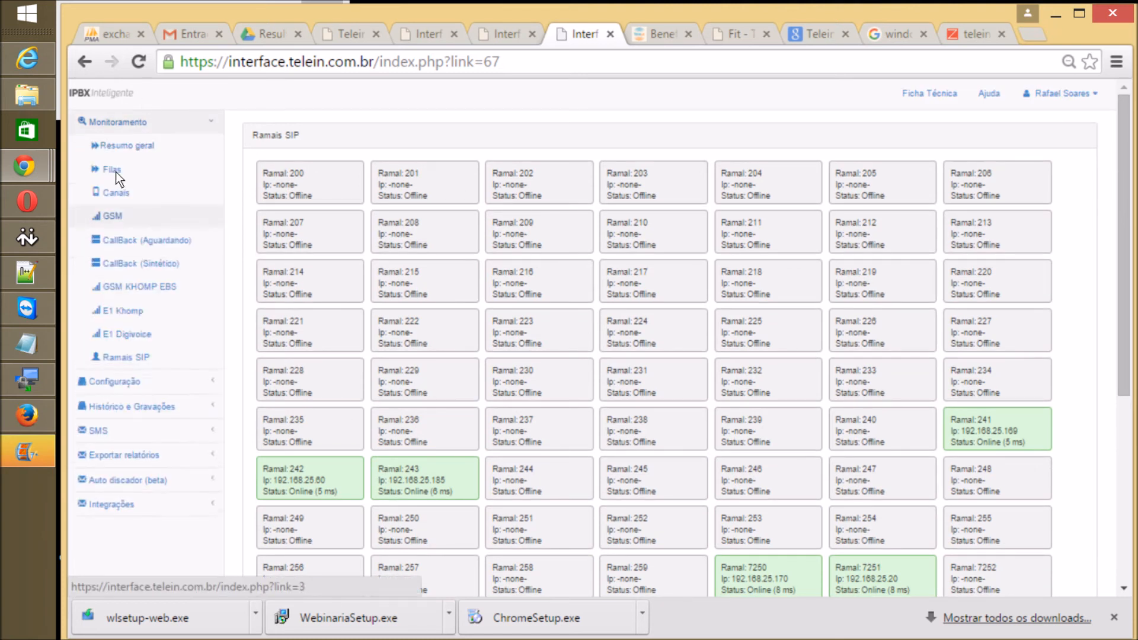
{"action": "left_click", "coordinate": [146, 140]}
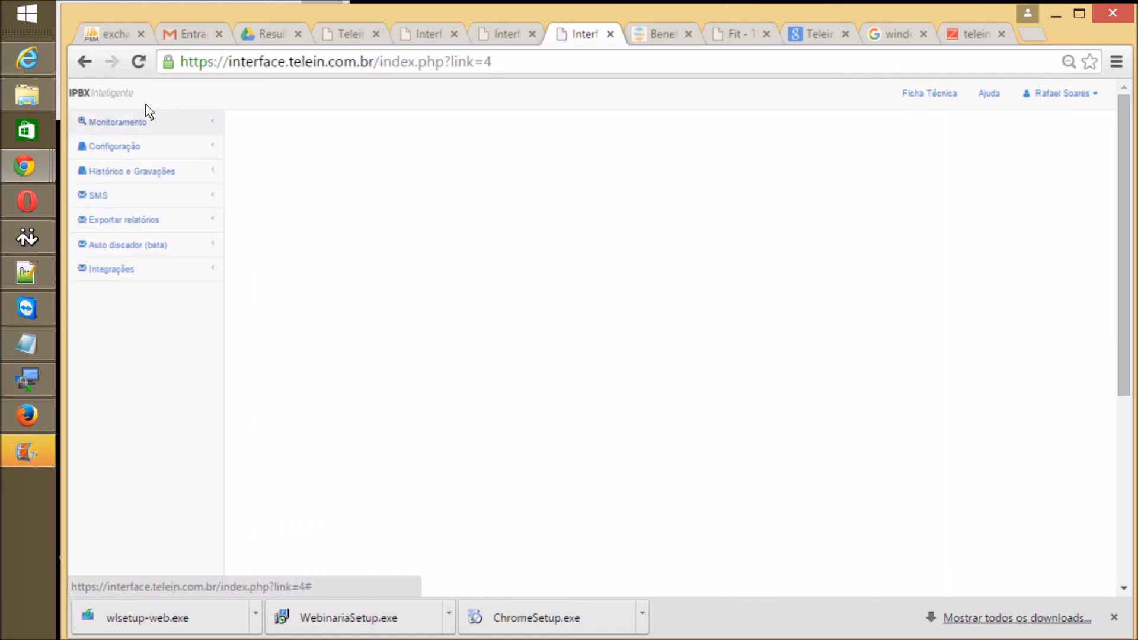
Step: Open Configuração > Filas and check queue 605's ring strategy options, keeping Cíclico
{"action": "left_click", "coordinate": [147, 106]}
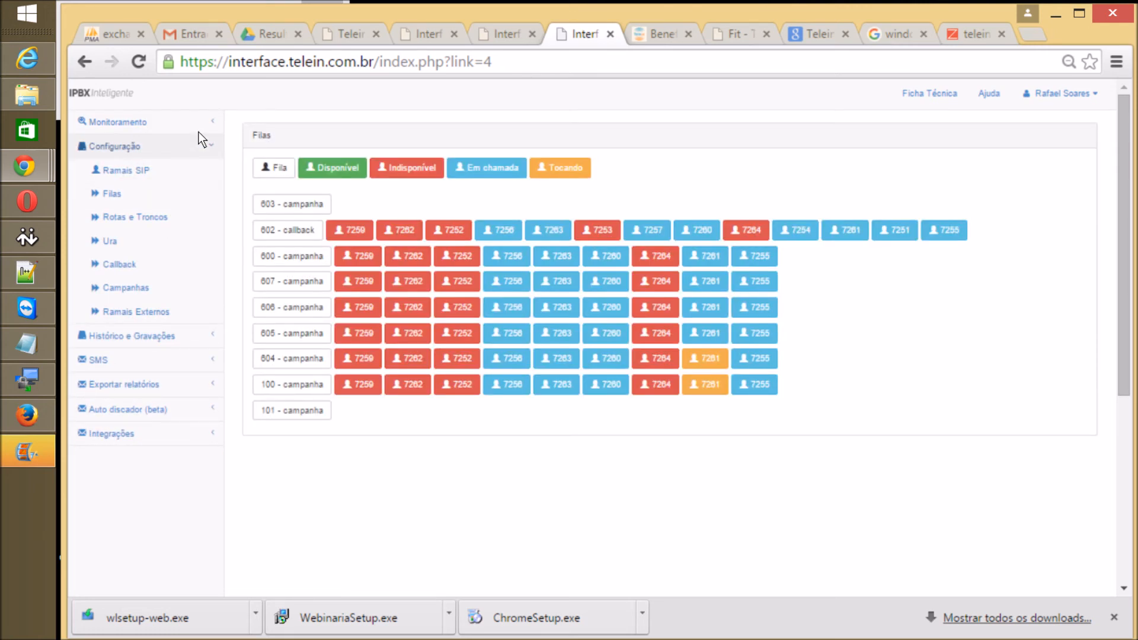
{"action": "left_click", "coordinate": [114, 155]}
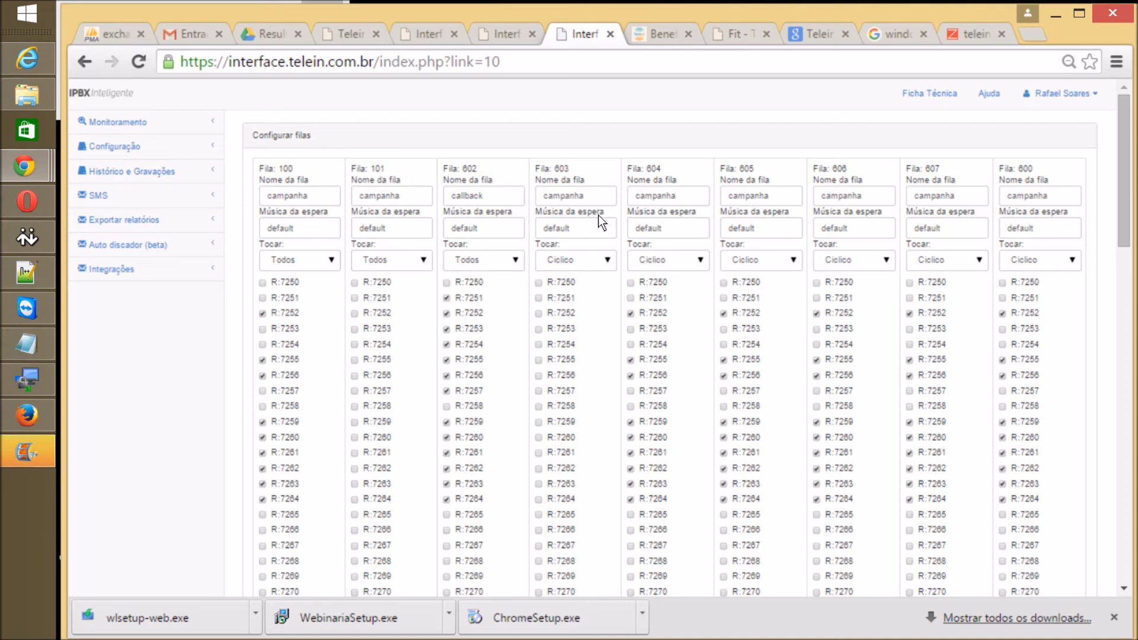
{"action": "key", "text": "alt+Down"}
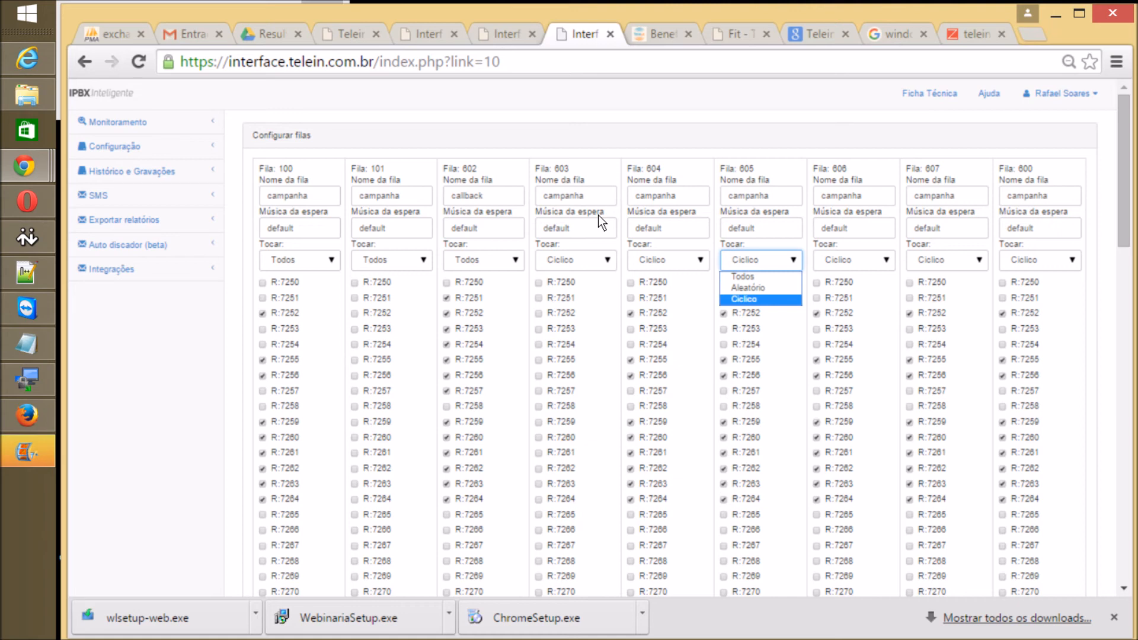
{"action": "key", "text": "Return"}
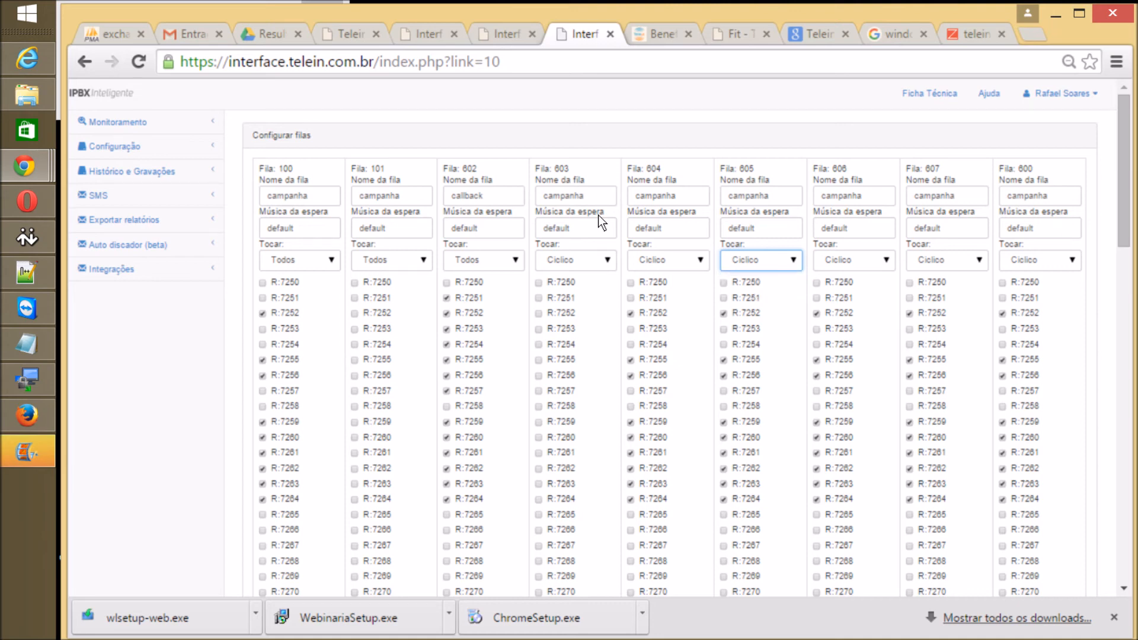
{"action": "left_click", "coordinate": [94, 322]}
{"action": "scroll", "coordinate": [94, 321], "scroll_direction": "down", "scroll_amount": 2}
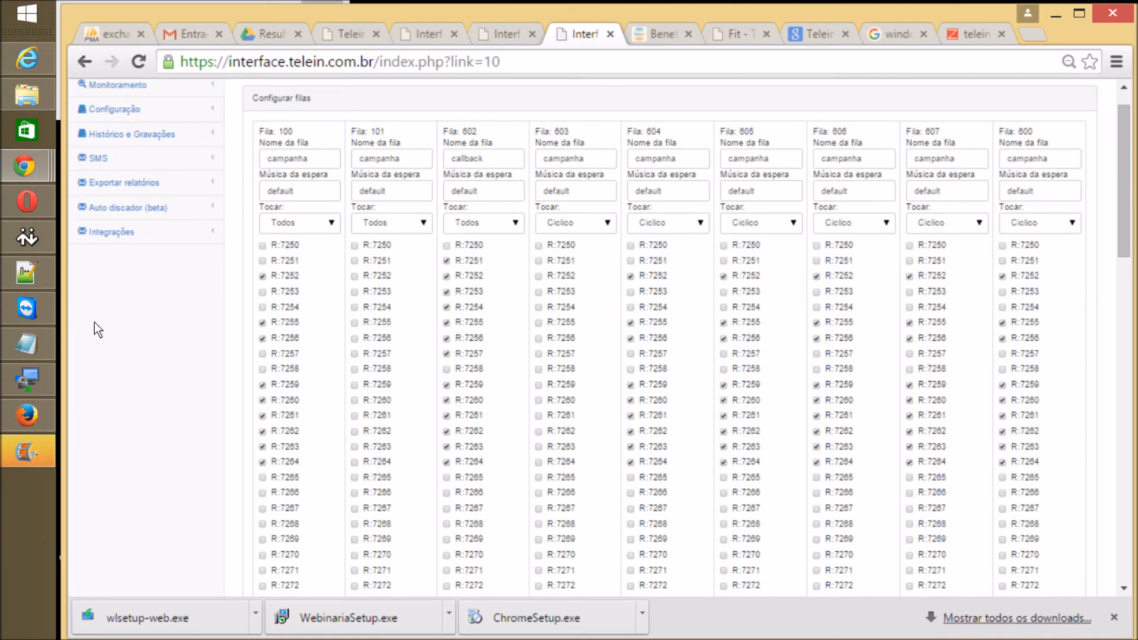
{"action": "scroll", "coordinate": [94, 322], "scroll_direction": "up", "scroll_amount": 2}
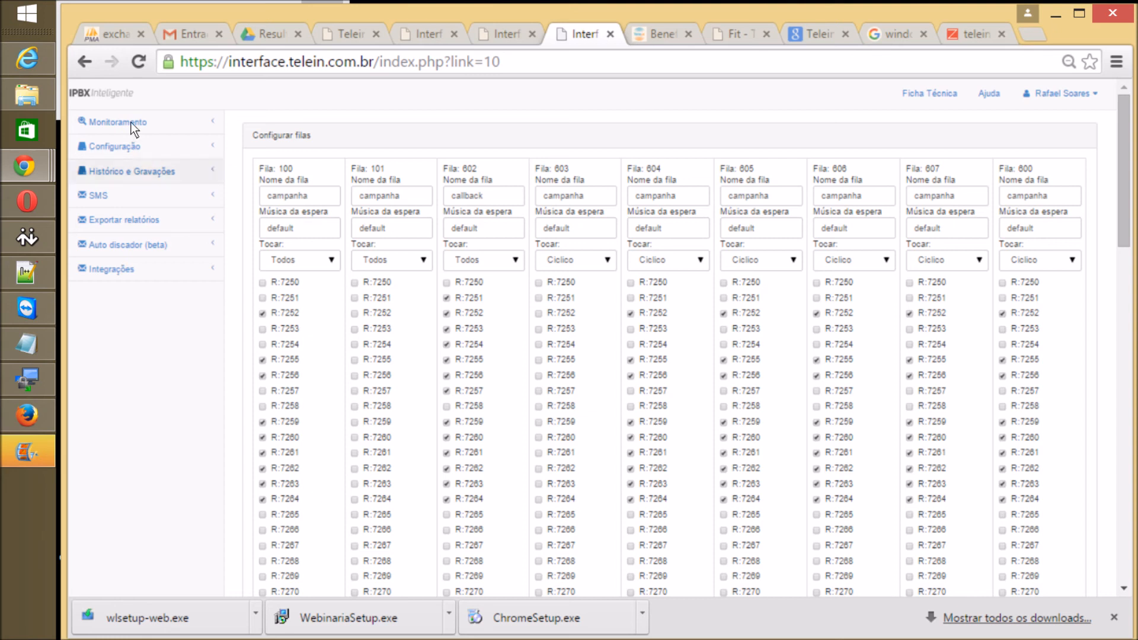
{"action": "left_click", "coordinate": [135, 145]}
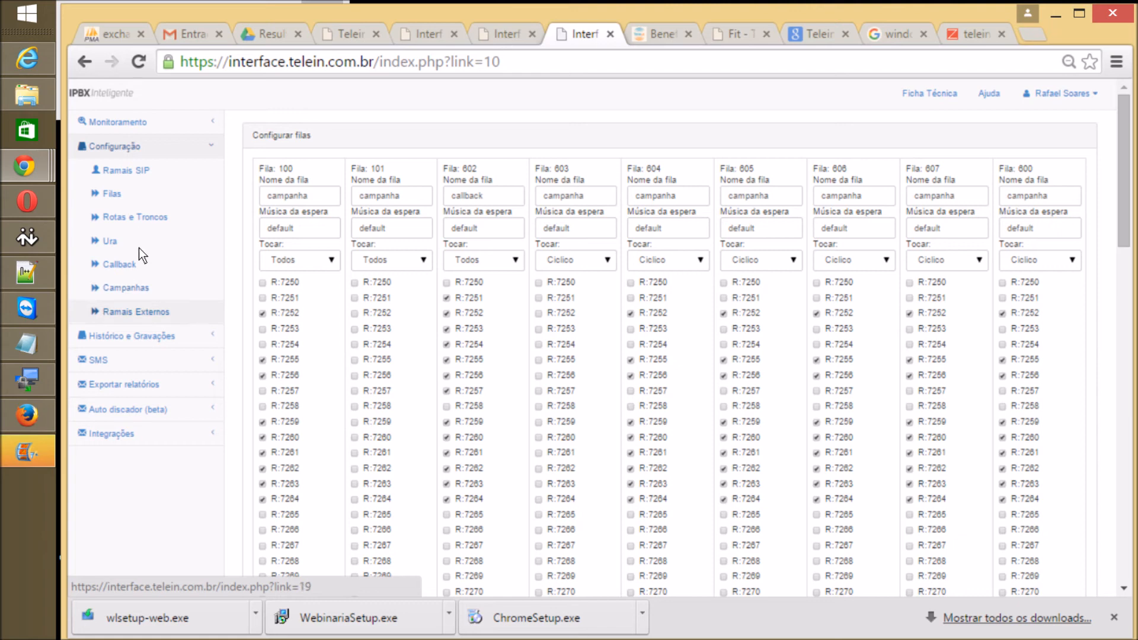
Step: Browse the sidebar menus and open Integrações > Click-to-call (ligueme)
{"action": "left_click", "coordinate": [137, 188]}
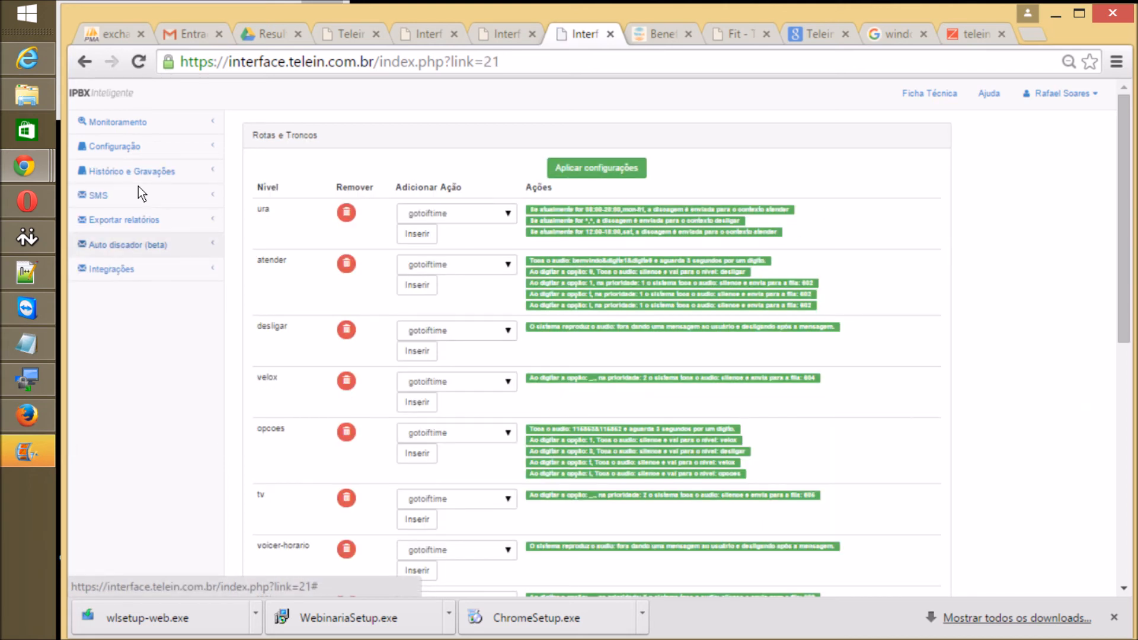
{"action": "left_click", "coordinate": [140, 188]}
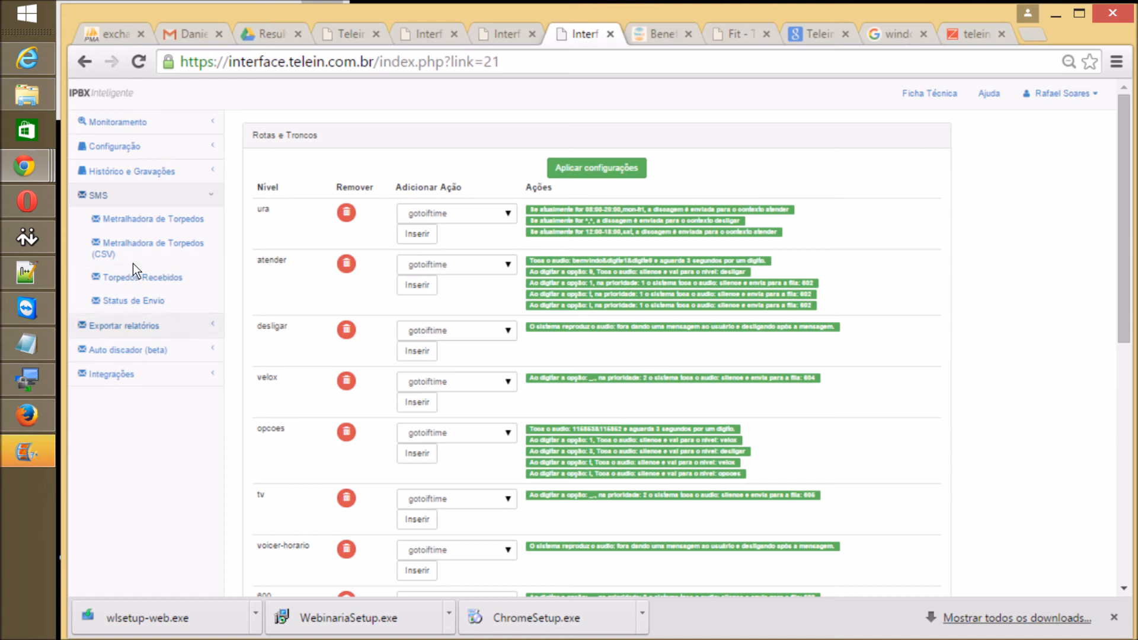
{"action": "left_click", "coordinate": [143, 326]}
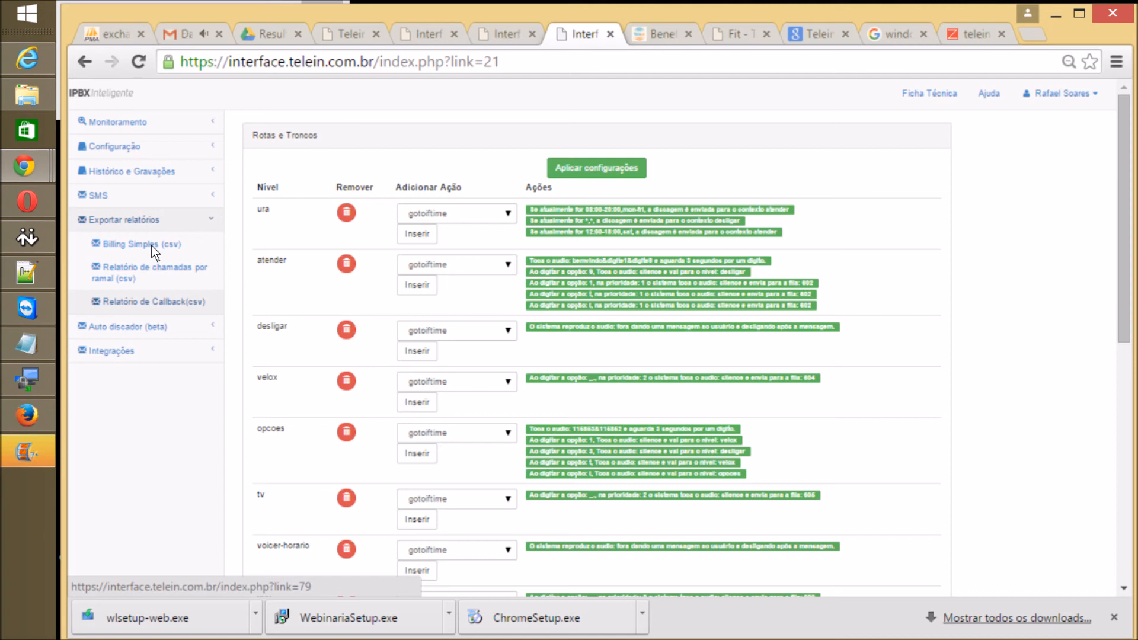
{"action": "left_click", "coordinate": [127, 327]}
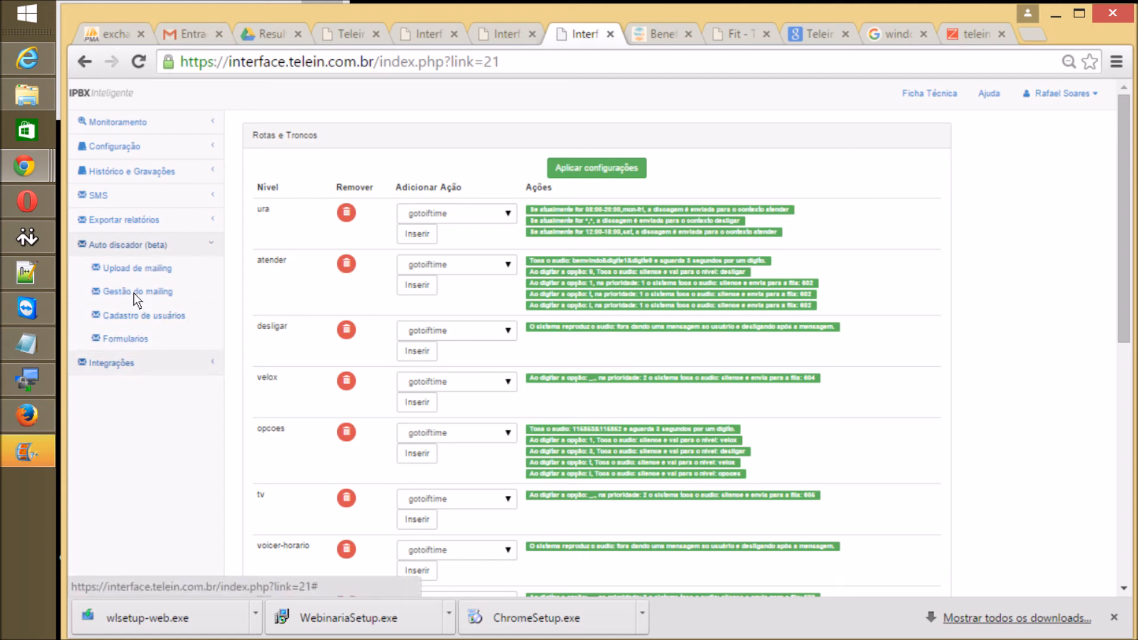
{"action": "left_click", "coordinate": [111, 363]}
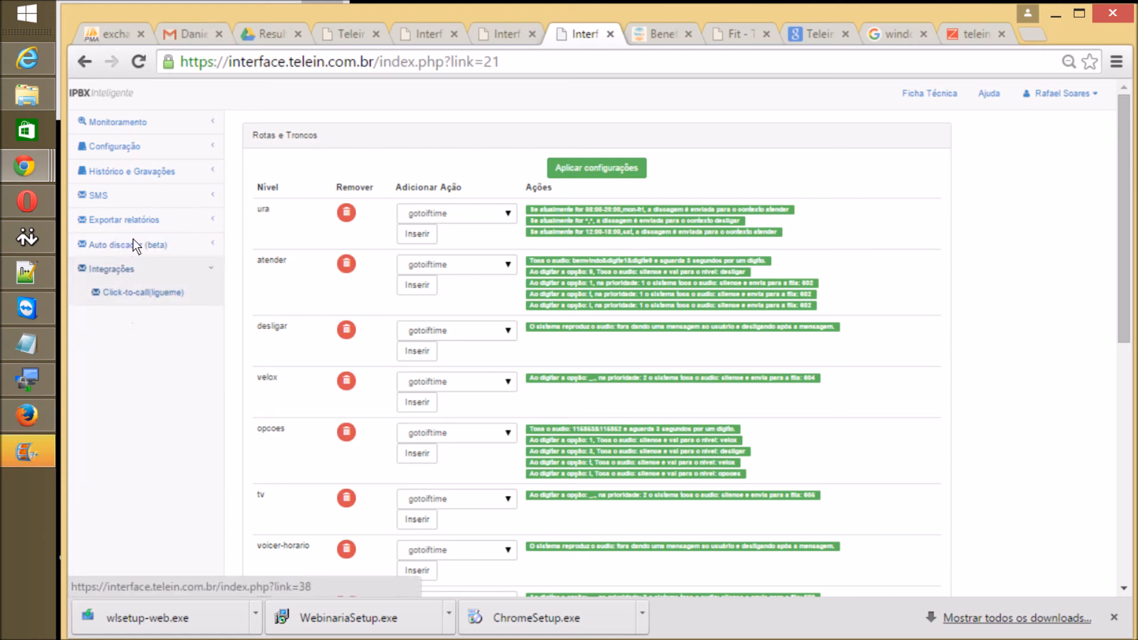
{"action": "left_click", "coordinate": [143, 292]}
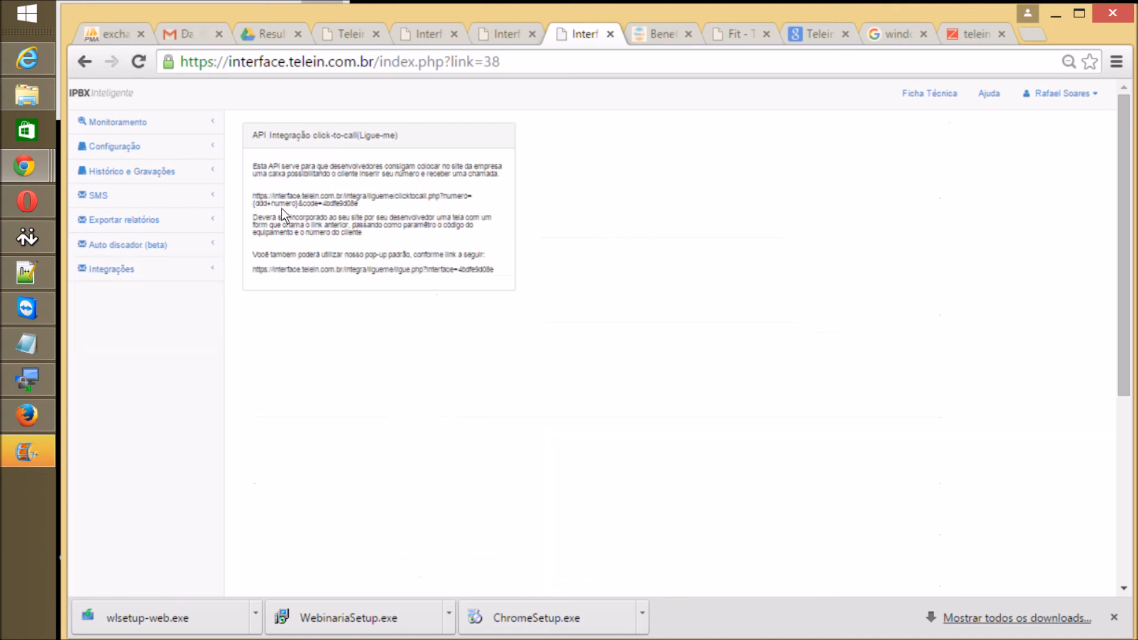
Step: Copy the click-to-call API URL and load it in the benefits page tab
{"action": "mouse_move", "coordinate": [361, 205]}
{"action": "left_mouse_down"}
{"action": "mouse_move", "coordinate": [295, 189]}
{"action": "mouse_move", "coordinate": [250, 197]}
{"action": "left_mouse_up"}
{"action": "key", "text": "ctrl+c"}
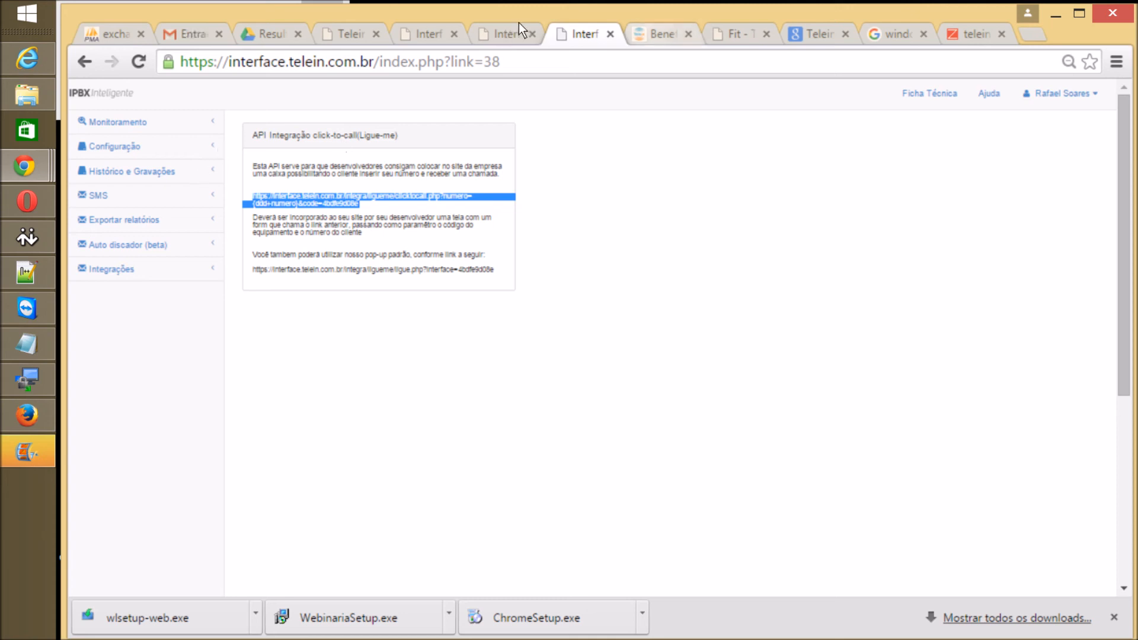
{"action": "left_click", "coordinate": [652, 34]}
{"action": "key", "text": "ctrl+l"}
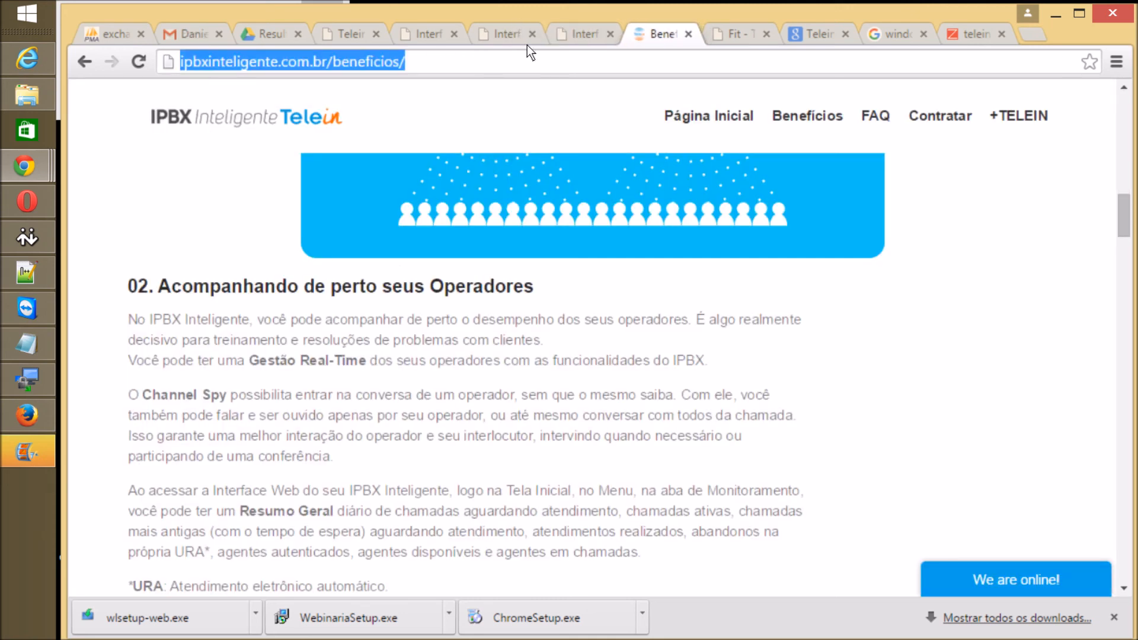
{"action": "key", "text": "ctrl+v"}
{"action": "key", "text": "Return"}
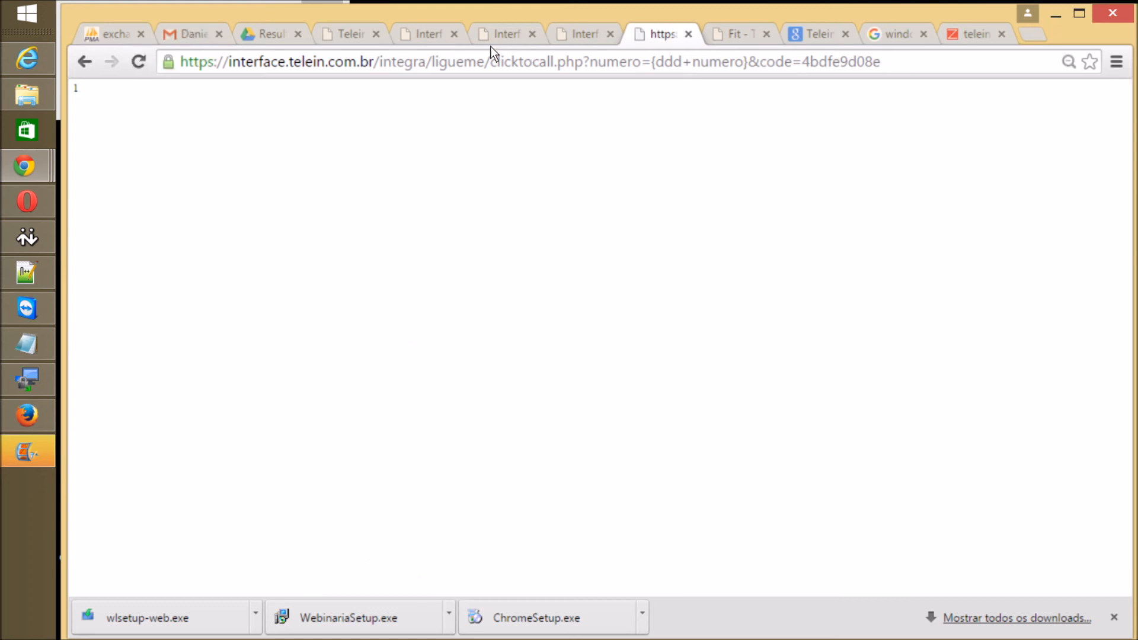
Step: Copy the standard Me ligue pop-up link, load it in that tab, then return to API Integração
{"action": "key", "text": "ctrl+shift+Tab"}
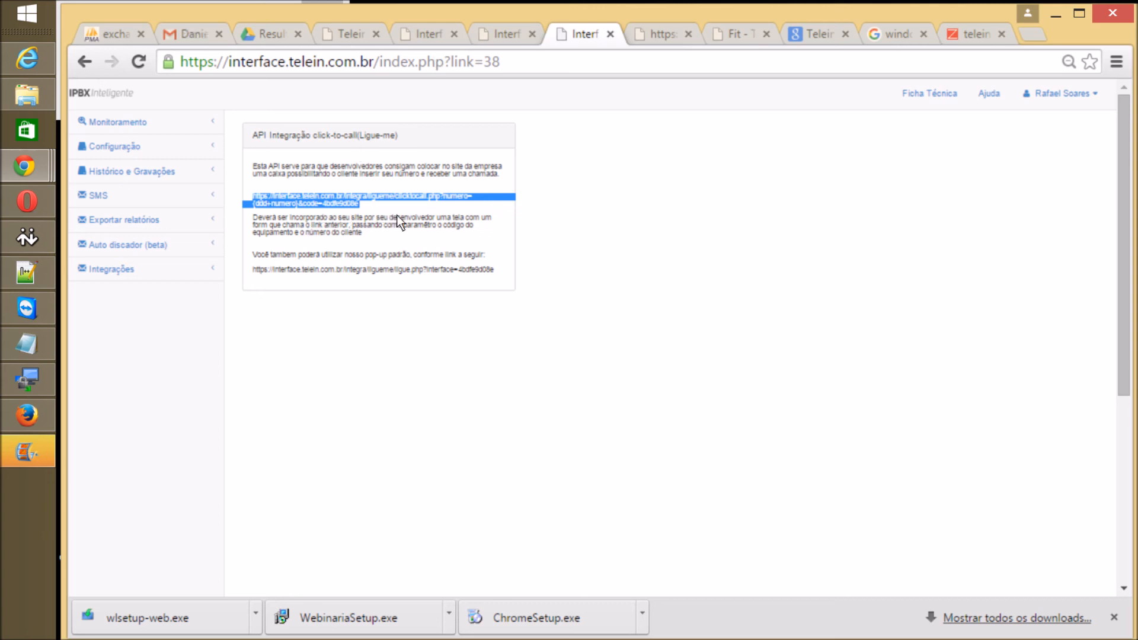
{"action": "left_click_drag", "start_coordinate": [397, 216], "coordinate": [202, 215]}
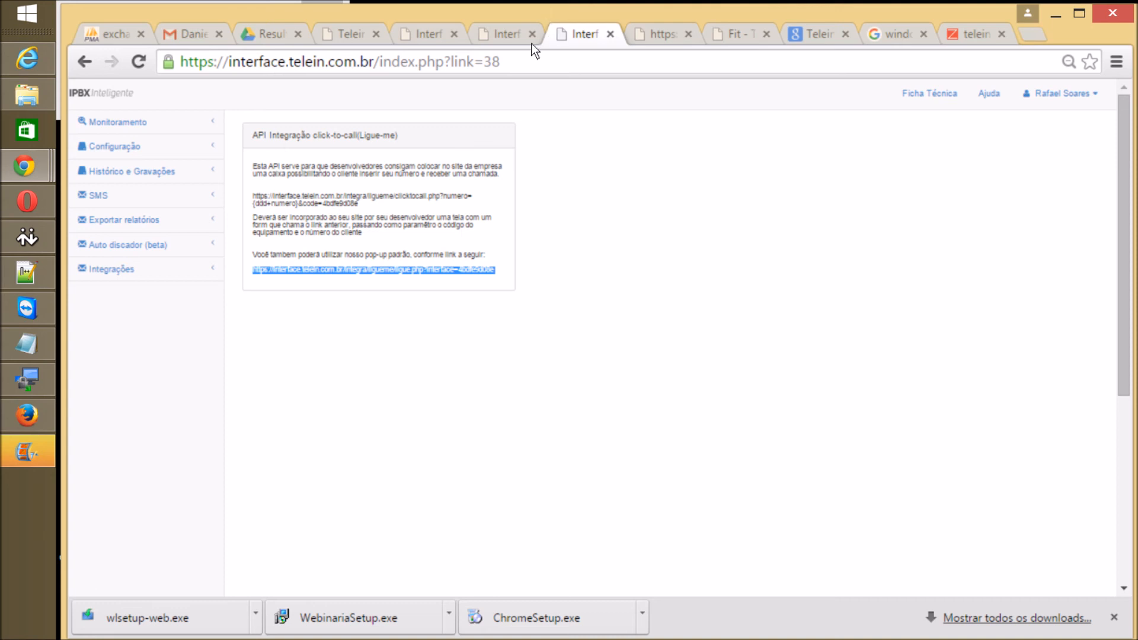
{"action": "key", "text": "ctrl+Tab"}
{"action": "key", "text": "ctrl+l"}
{"action": "type", "text": "https://interface.telein.com.br/integra/ligueme/ligue.php?interface=4bdfe9d08e"}
{"action": "key", "text": "Return"}
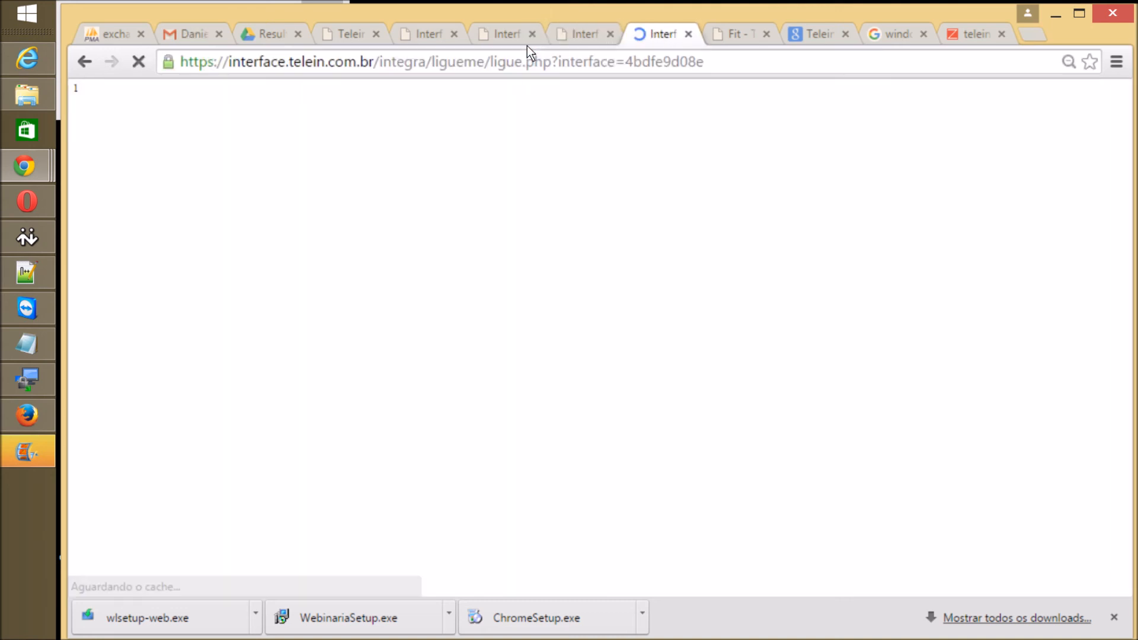
{"action": "key", "text": "Tab"}
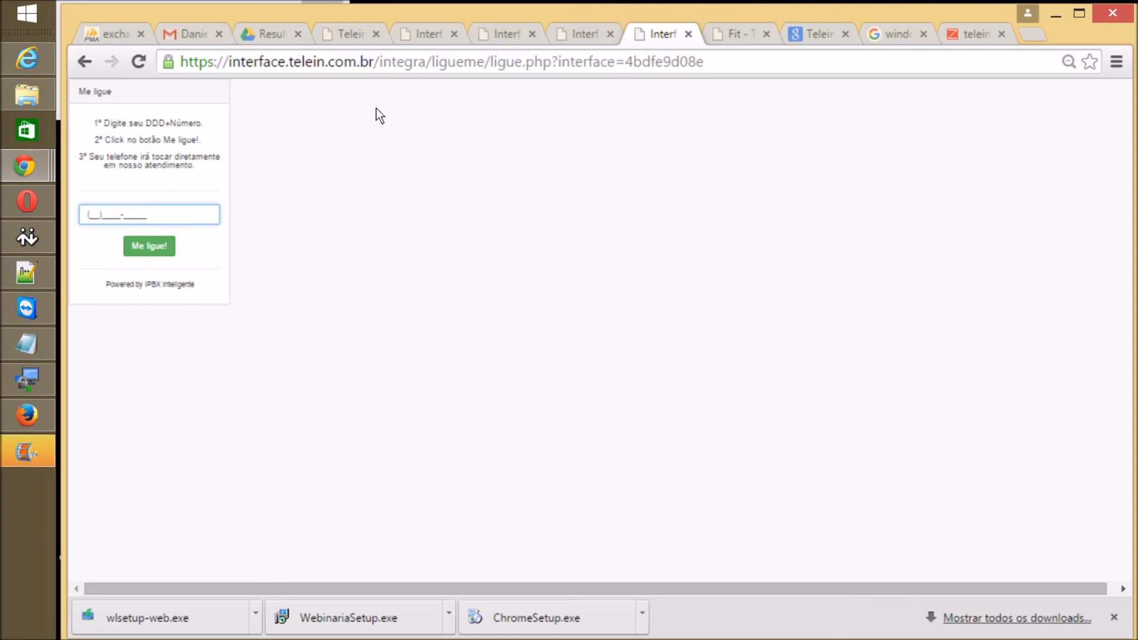
{"action": "key", "text": "ctrl+shift+Tab"}
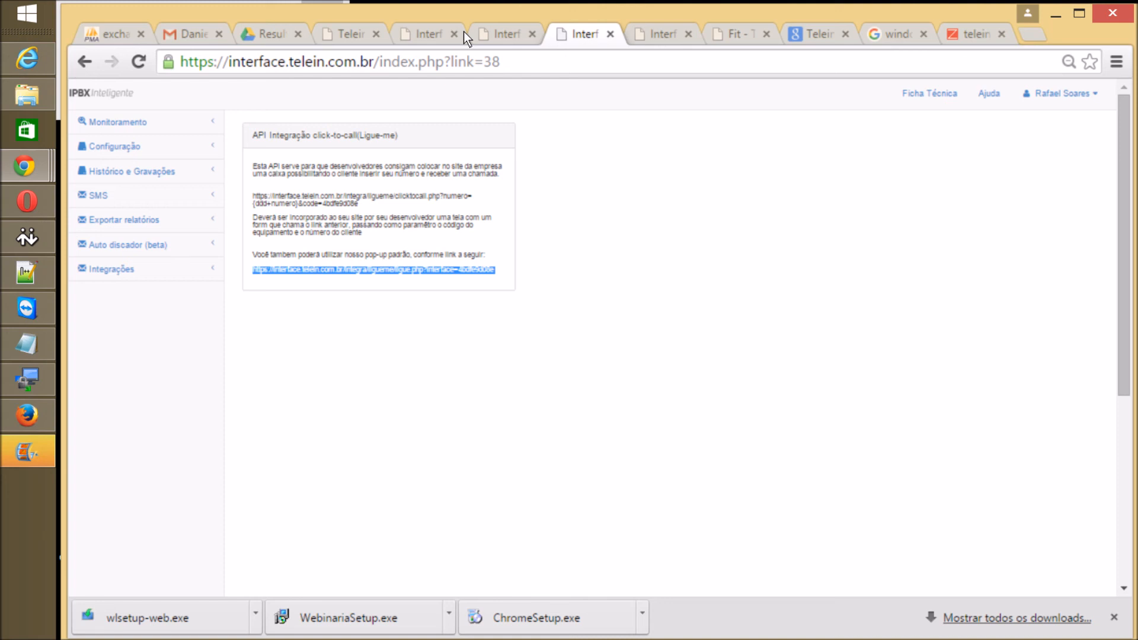
Step: Open the Callback Inteligente list and preview the Me ligue form's phone and name fields
{"action": "left_click", "coordinate": [169, 142]}
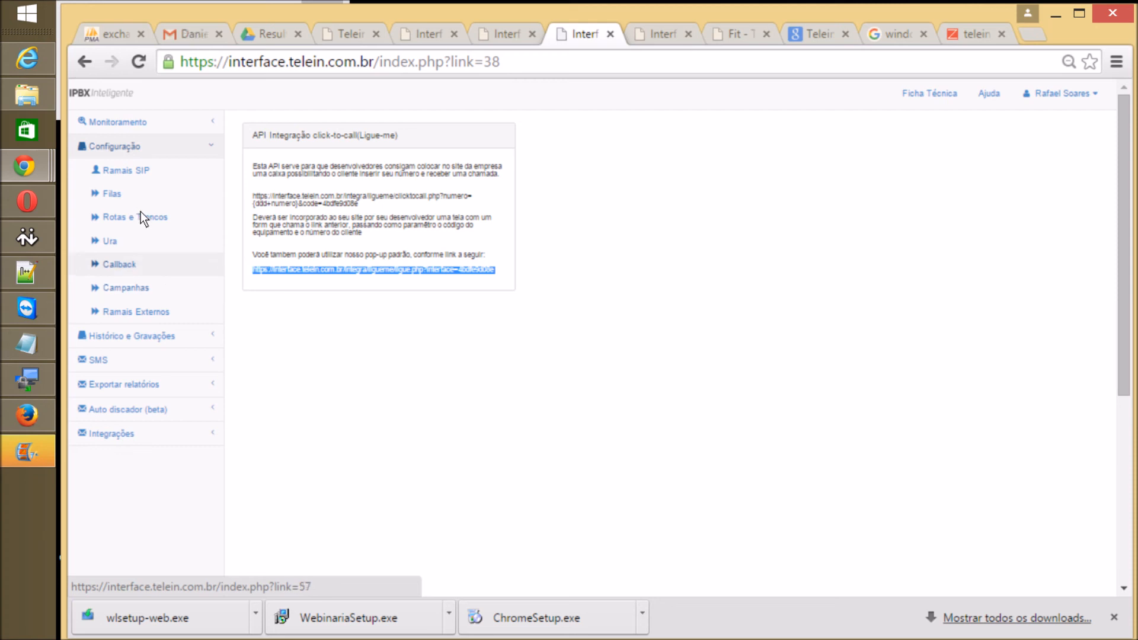
{"action": "left_click", "coordinate": [140, 264]}
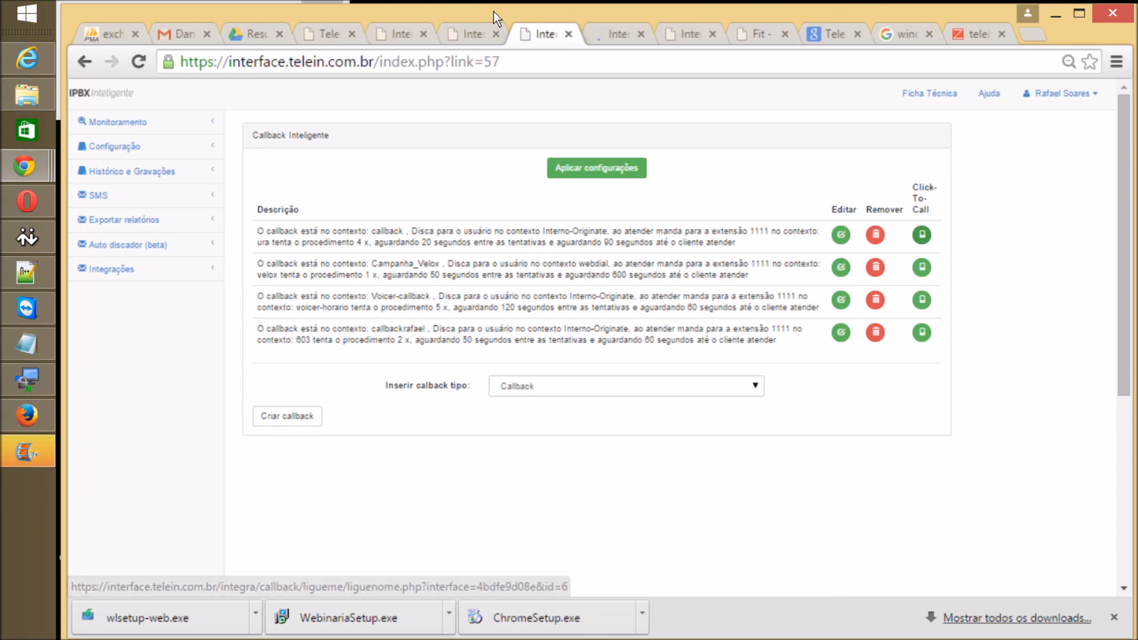
{"action": "key", "text": "ctrl+Tab"}
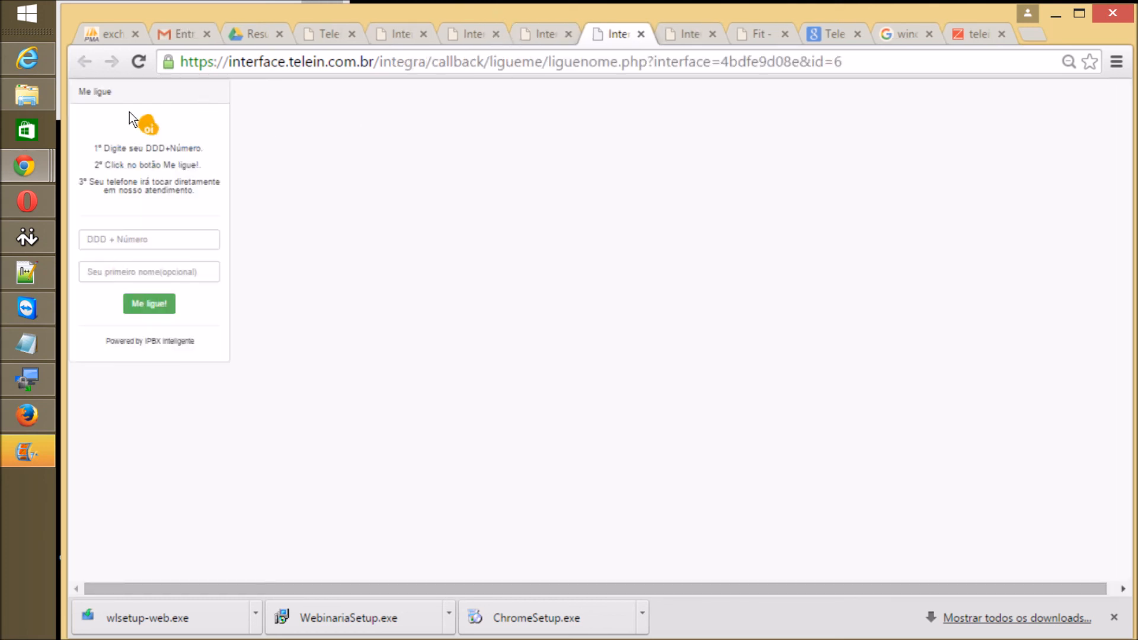
{"action": "key", "text": "Tab"}
{"action": "key", "text": "Tab"}
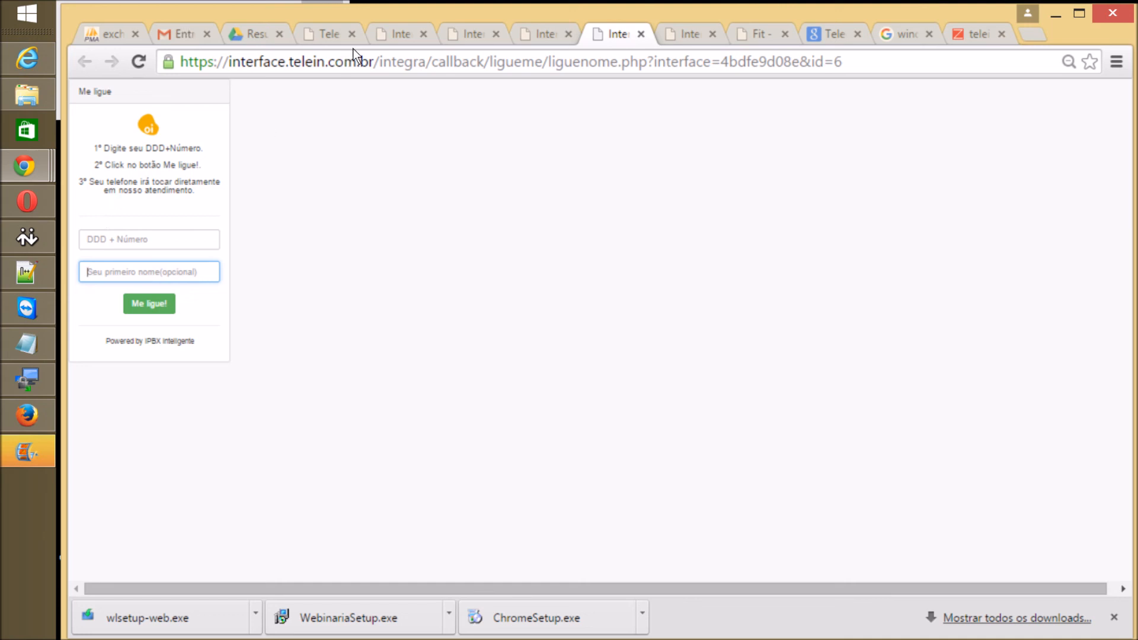
Step: Flip between the callback list and the Me ligue form, then return to the API click-to-call page
{"action": "key", "text": "ctrl+shift+Tab"}
{"action": "key", "text": "ctrl+Tab"}
{"action": "key", "text": "ctrl+shift+Tab"}
{"action": "key", "text": "ctrl+shift+Tab"}
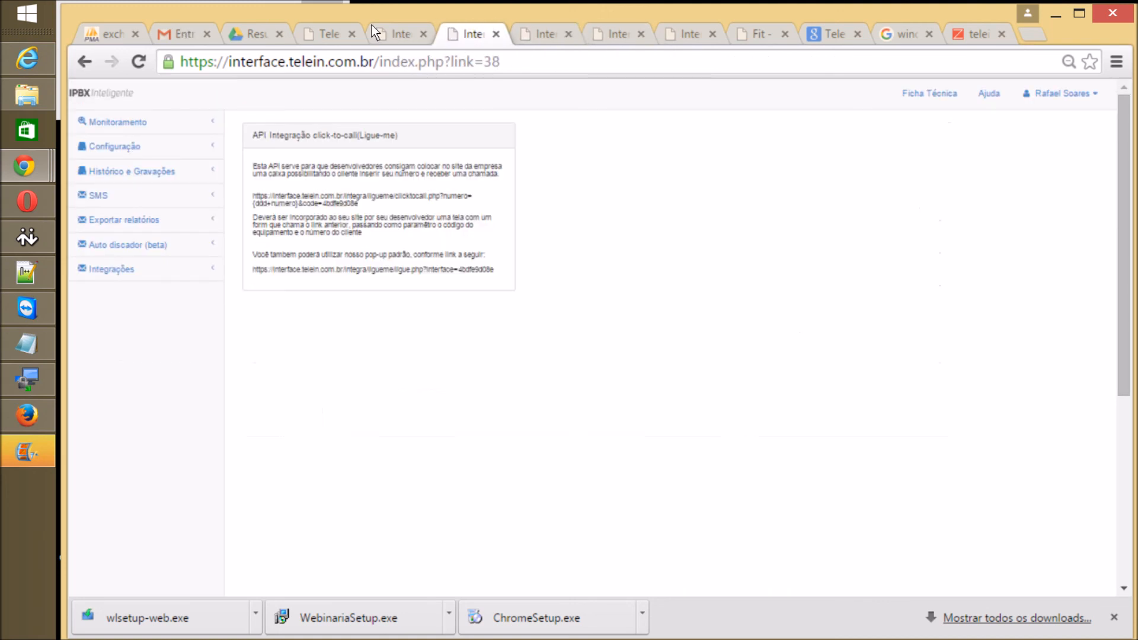
{"action": "key", "text": "ctrl+shift+Tab"}
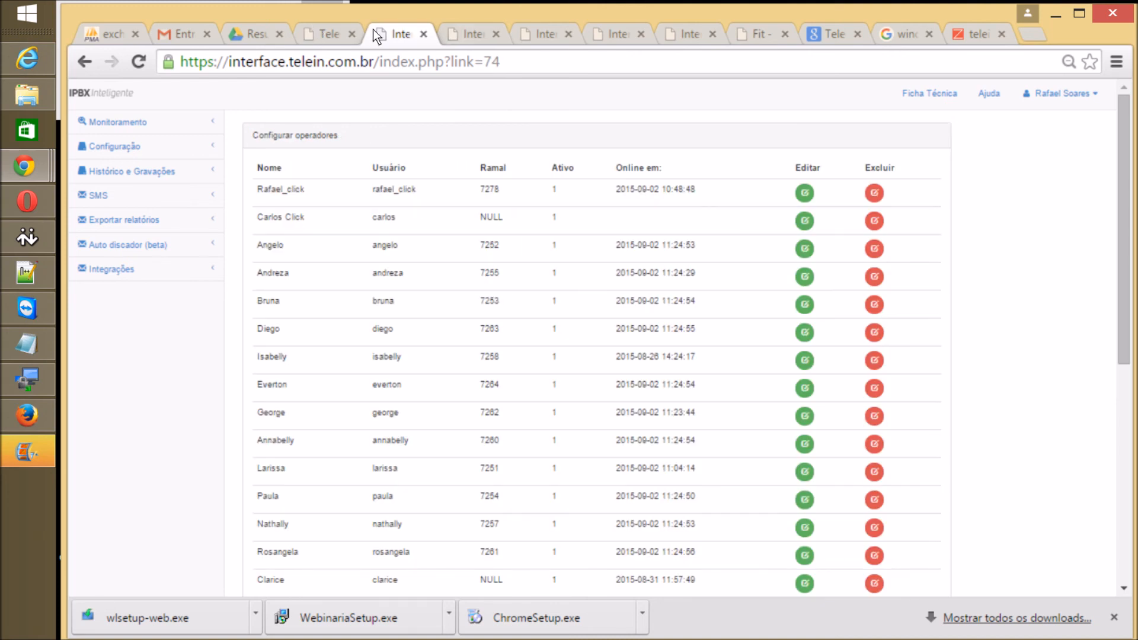
Step: Change the address to interface.telein.com.br/monitoramento_tela/ to load the real-time monitoring screen
{"action": "key", "text": "ctrl+Tab"}
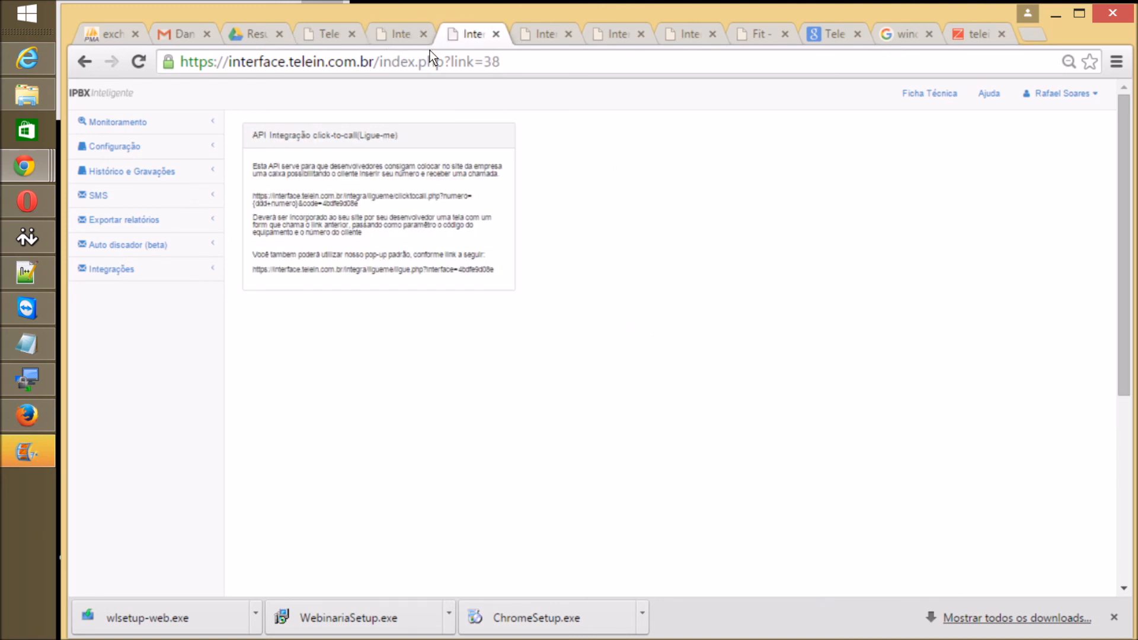
{"action": "left_click", "coordinate": [430, 50]}
{"action": "key", "text": "End"}
{"action": "key", "text": "BackSpace"}
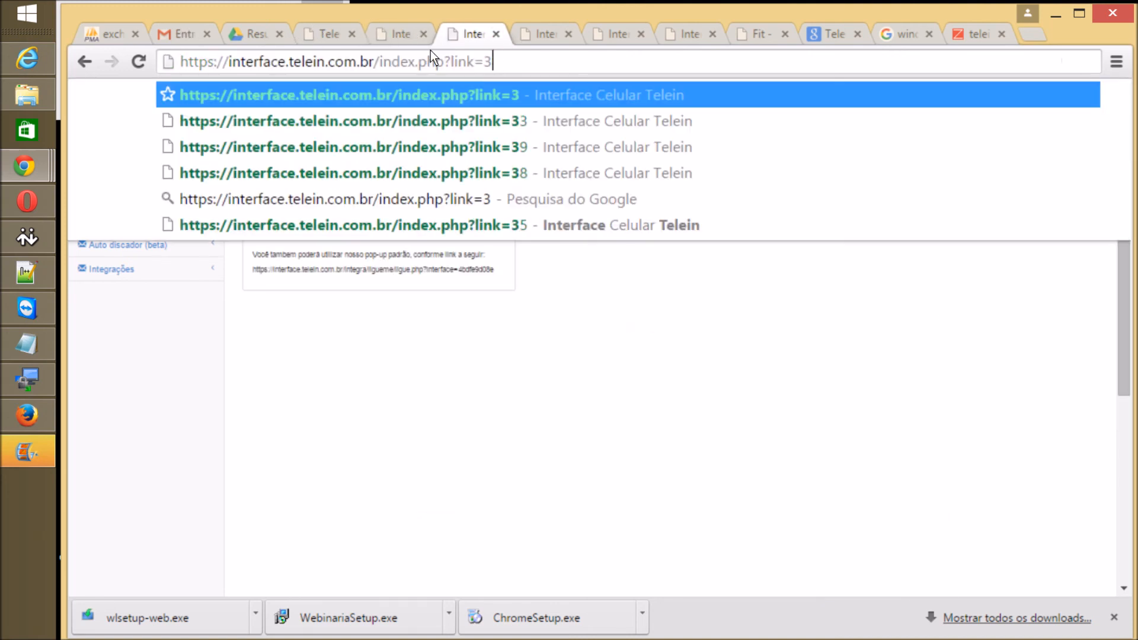
{"action": "key", "text": "BackSpace"}
{"action": "key", "text": "BackSpace"}
{"action": "key", "text": "BackSpace"}
{"action": "key", "text": "BackSpace"}
{"action": "key", "text": "BackSpace"}
{"action": "key", "text": "BackSpace"}
{"action": "key", "text": "BackSpace"}
{"action": "key", "text": "BackSpace"}
{"action": "key", "text": "BackSpace"}
{"action": "key", "text": "BackSpace"}
{"action": "key", "text": "BackSpace"}
{"action": "key", "text": "BackSpace"}
{"action": "key", "text": "BackSpace"}
{"action": "key", "text": "BackSpace"}
{"action": "key", "text": "BackSpace"}
{"action": "key", "text": "BackSpace"}
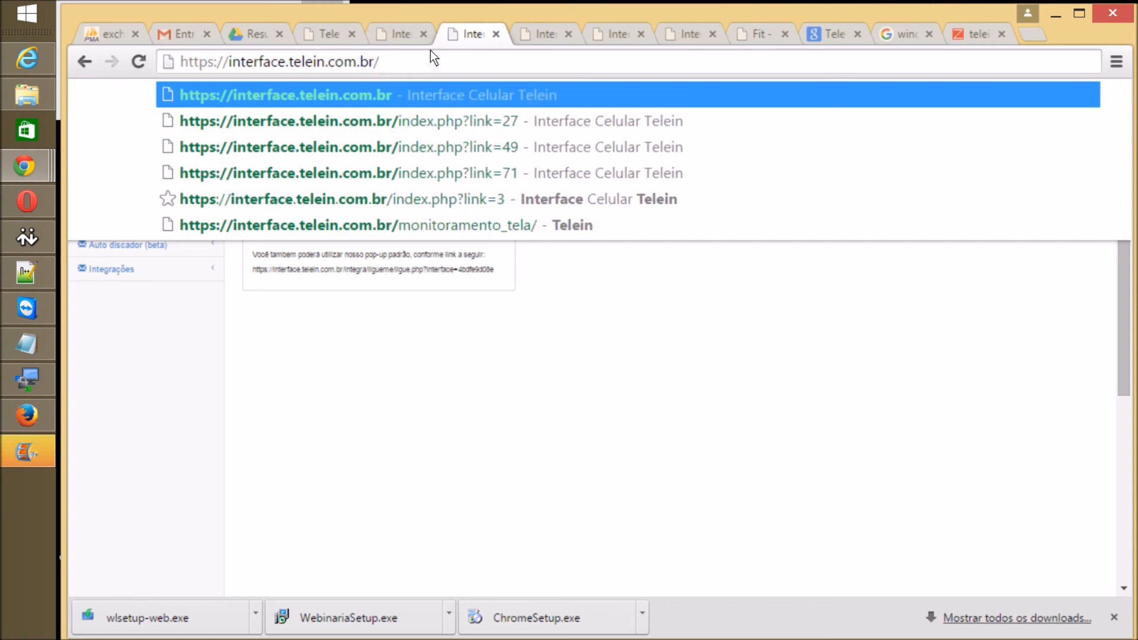
{"action": "type", "text": "monitoramento/m"}
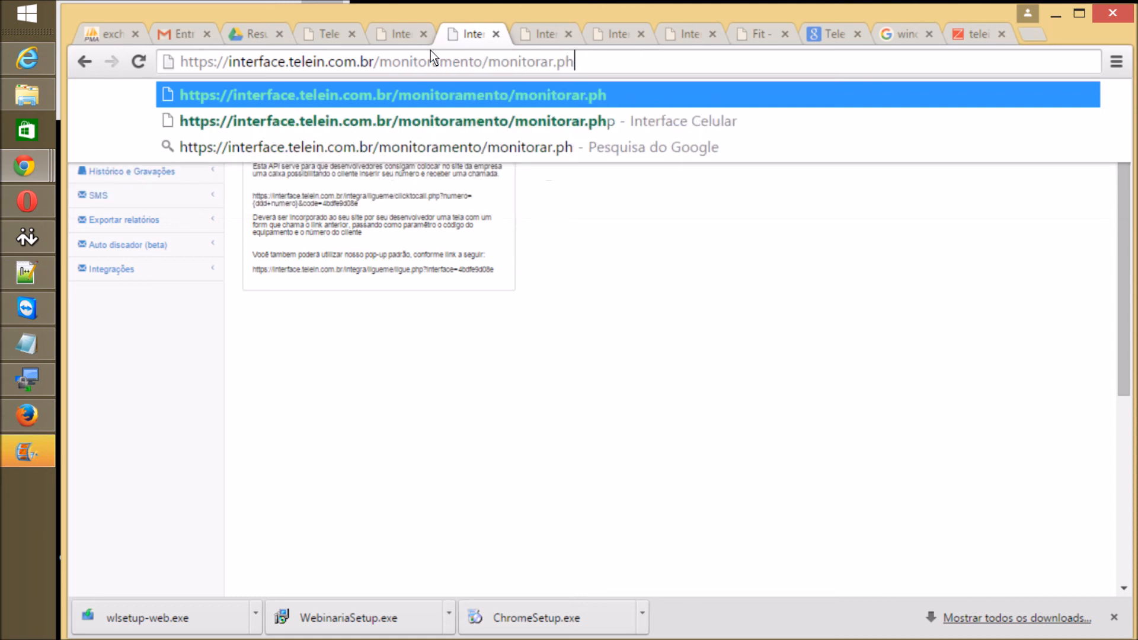
{"action": "key", "text": "BackSpace"}
{"action": "key", "text": "BackSpace"}
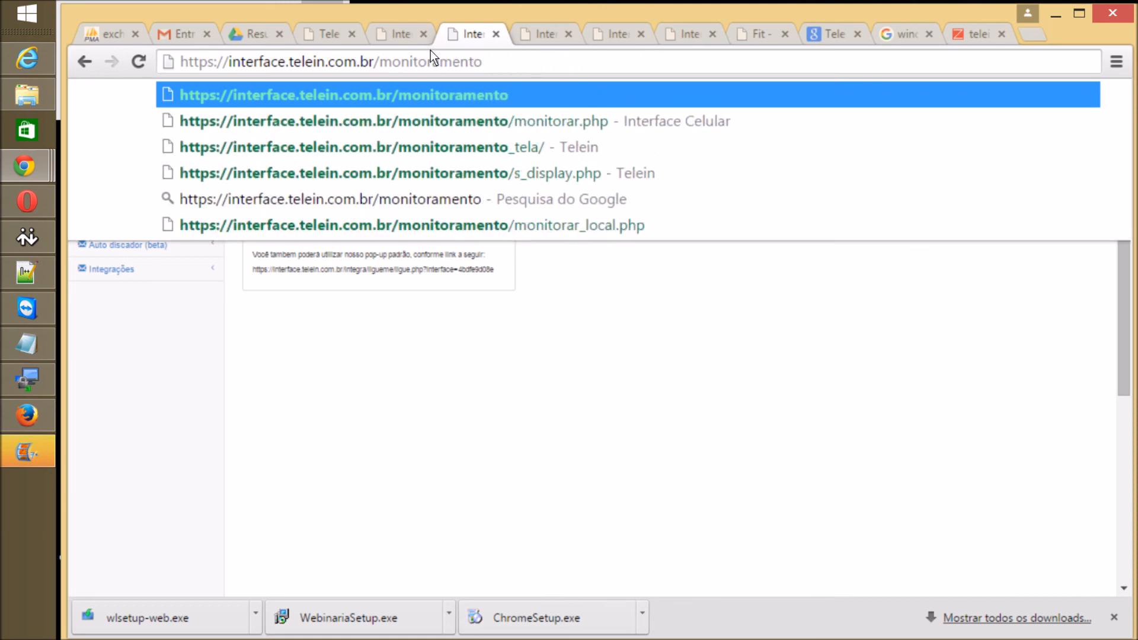
{"action": "type", "text": "_"}
{"action": "key", "text": "Return"}
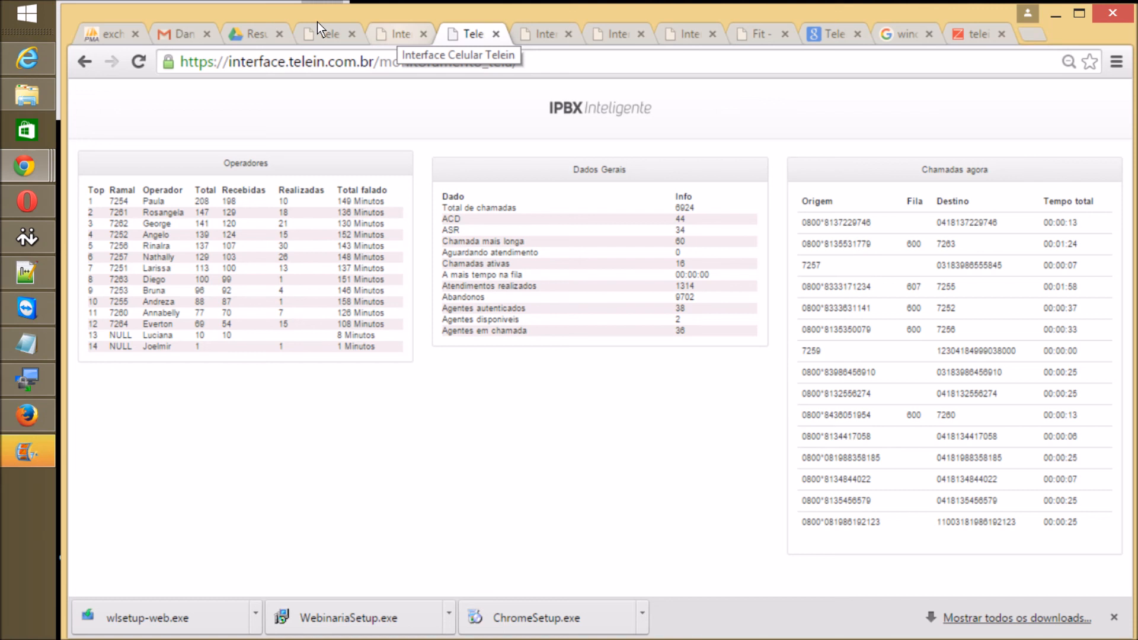
Step: After reviewing the monitoring dashboard's panels, switch to the Configurar operadores list
{"action": "key", "text": "ctrl+Page_Up"}
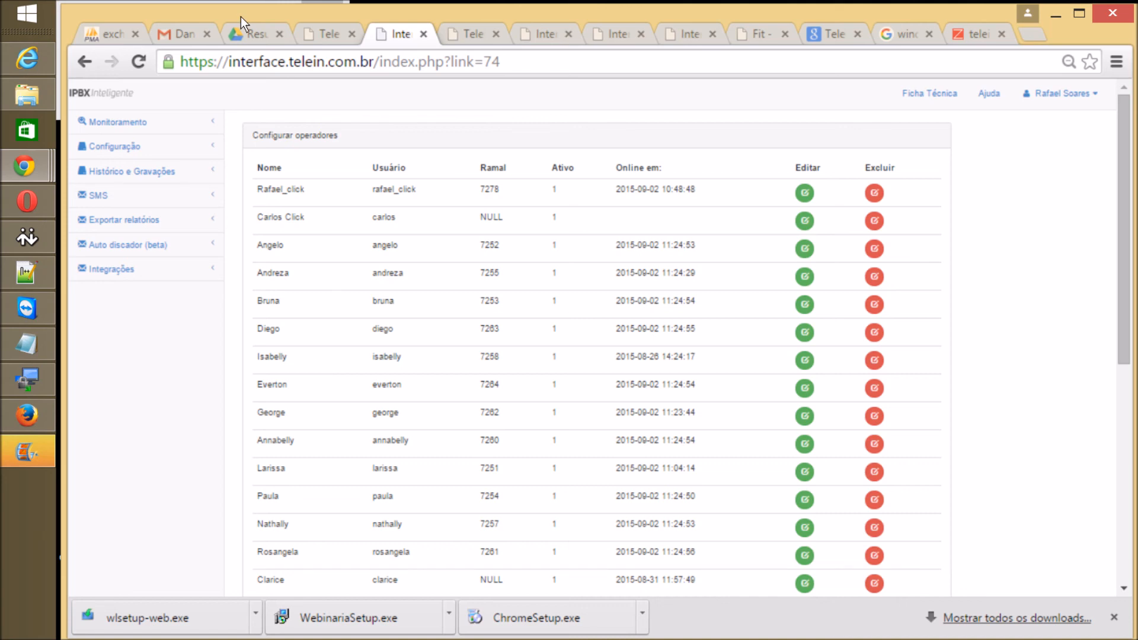
Step: Replace the Me ligue tab's address with the ipbxinteligente.com.br website
{"action": "key", "text": "ctrl+Page_Up"}
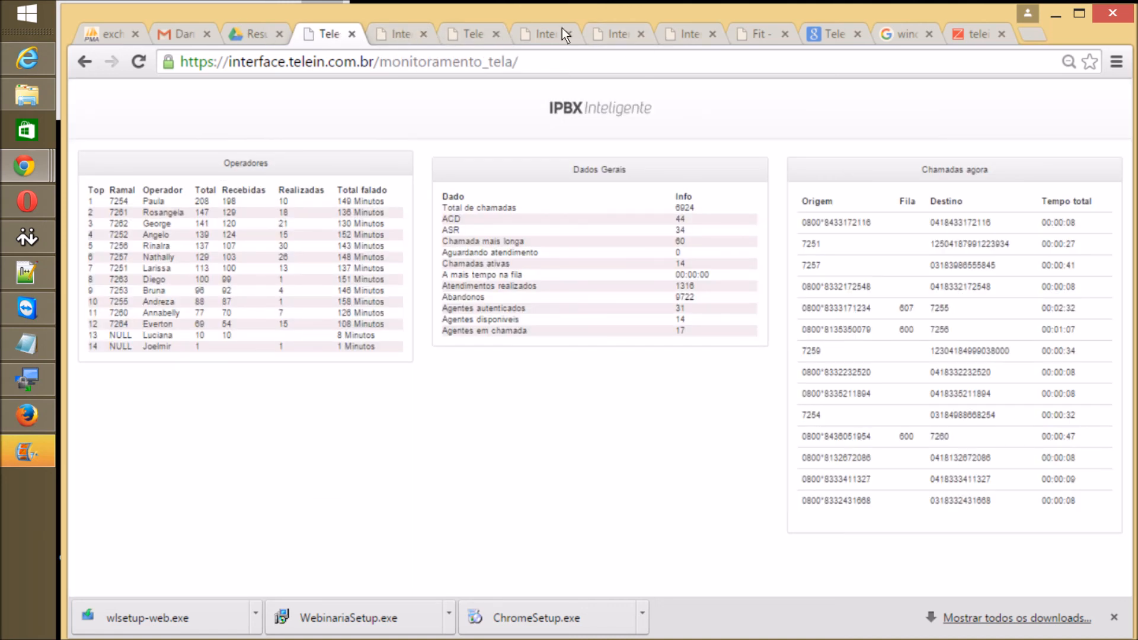
{"action": "left_click", "coordinate": [687, 34]}
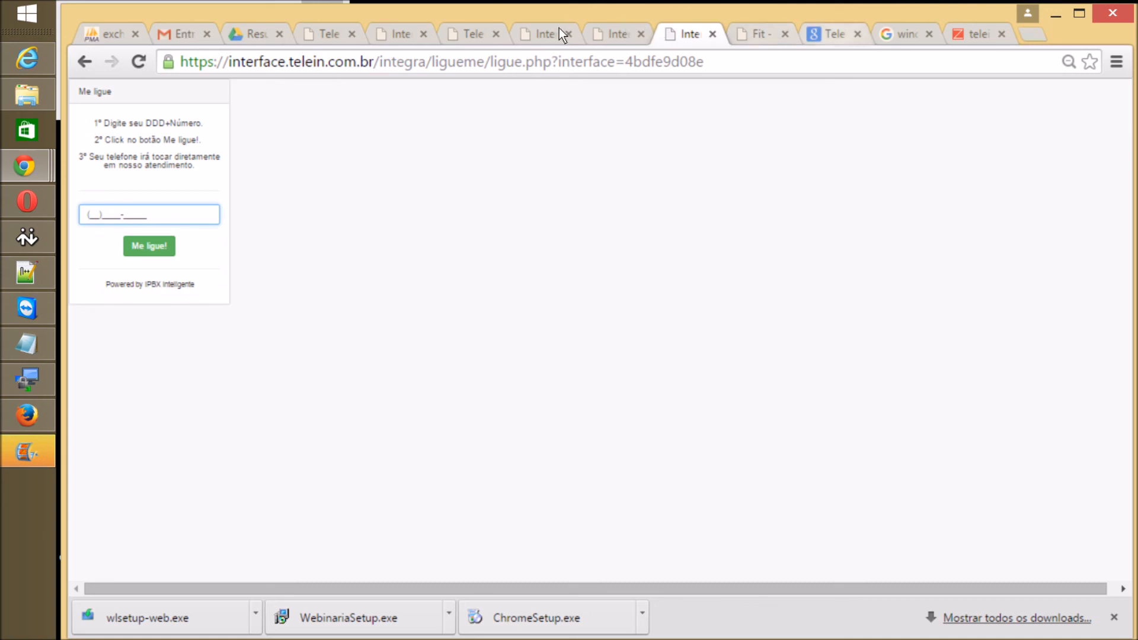
{"action": "left_click", "coordinate": [527, 51]}
{"action": "type", "text": "ipbxinteligente.com.br"}
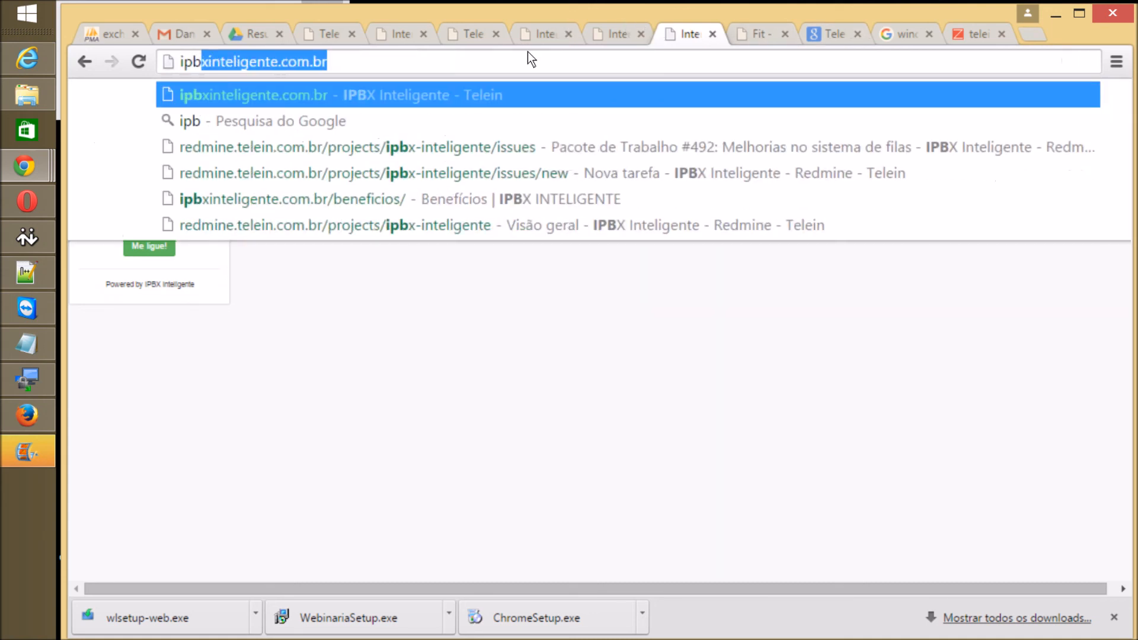
{"action": "key", "text": "Return"}
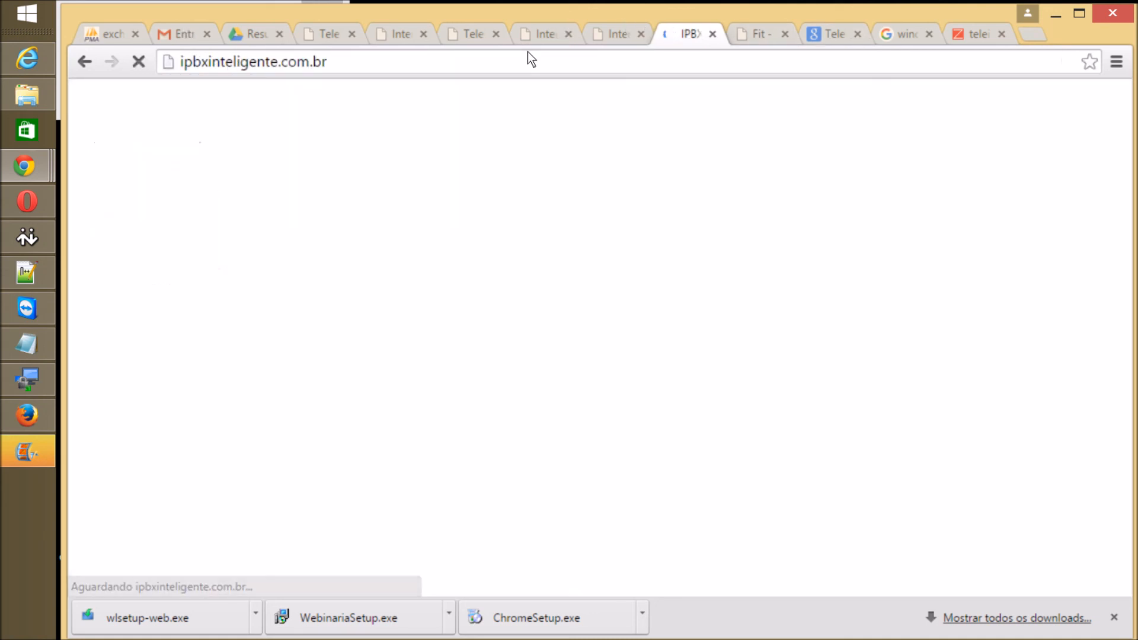